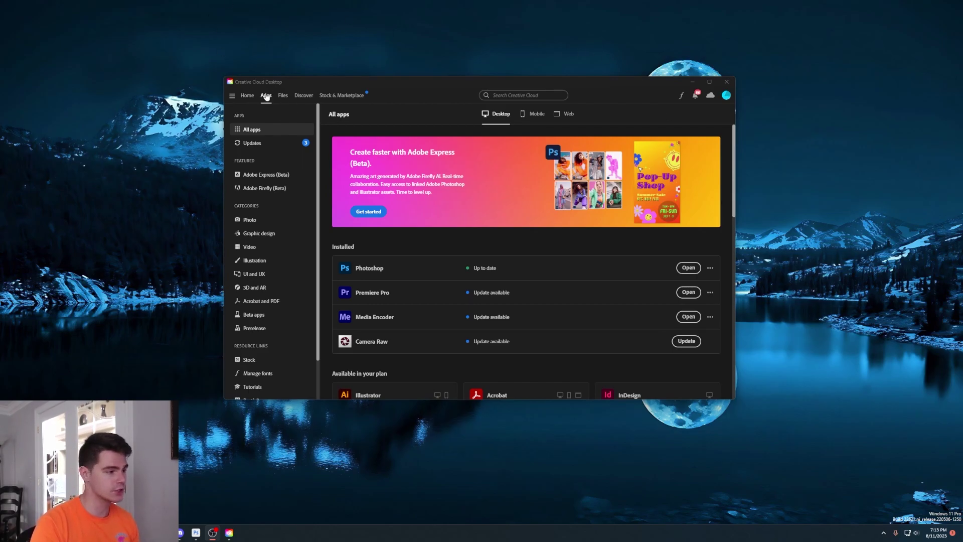
Launch Photoshop (Beta) from the installed beta apps.
{"action": "left_click", "coordinate": [253, 314]}
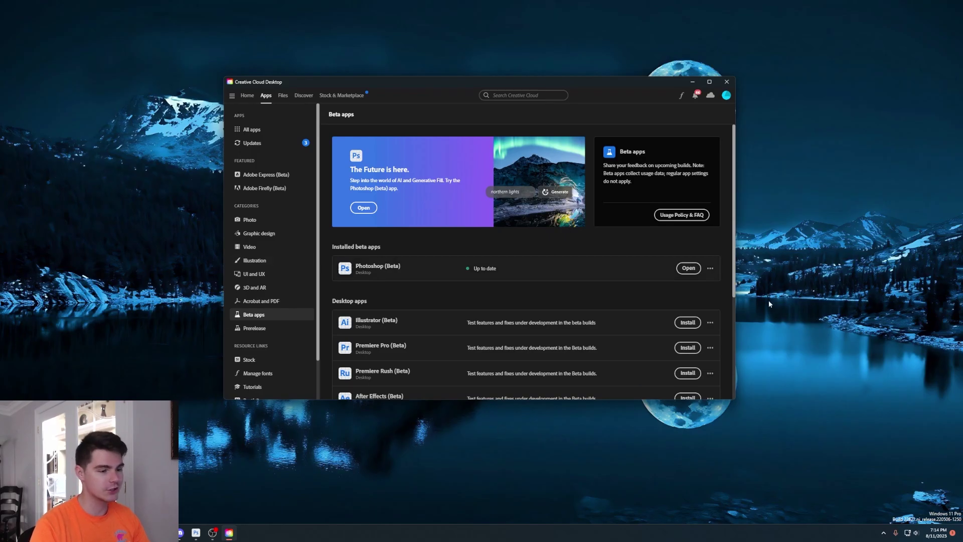
{"action": "left_click", "coordinate": [689, 268]}
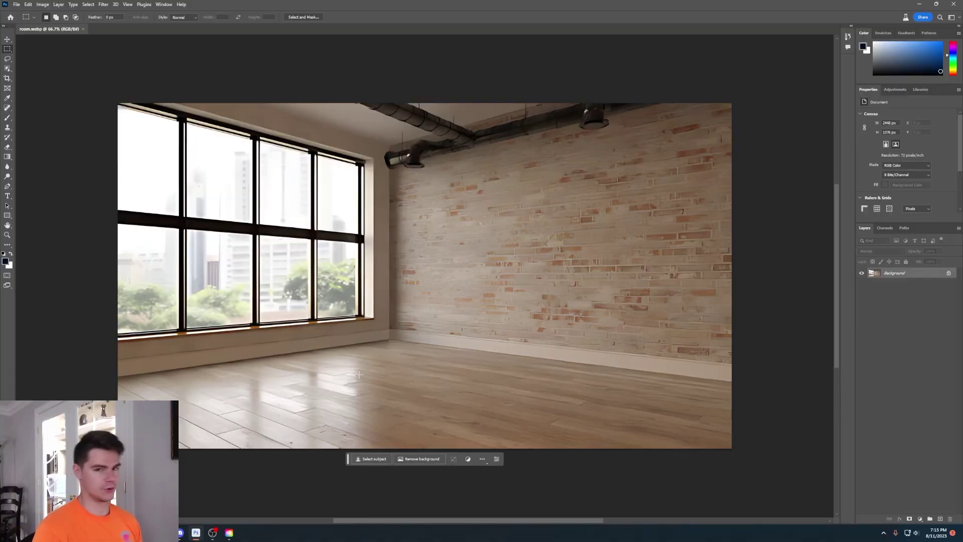
Lasso a large area across the floor and lower brick wall and fill it generatively with the prompt "bed".
{"action": "scroll", "coordinate": [238, 414], "scroll_direction": "right", "scroll_amount": 1}
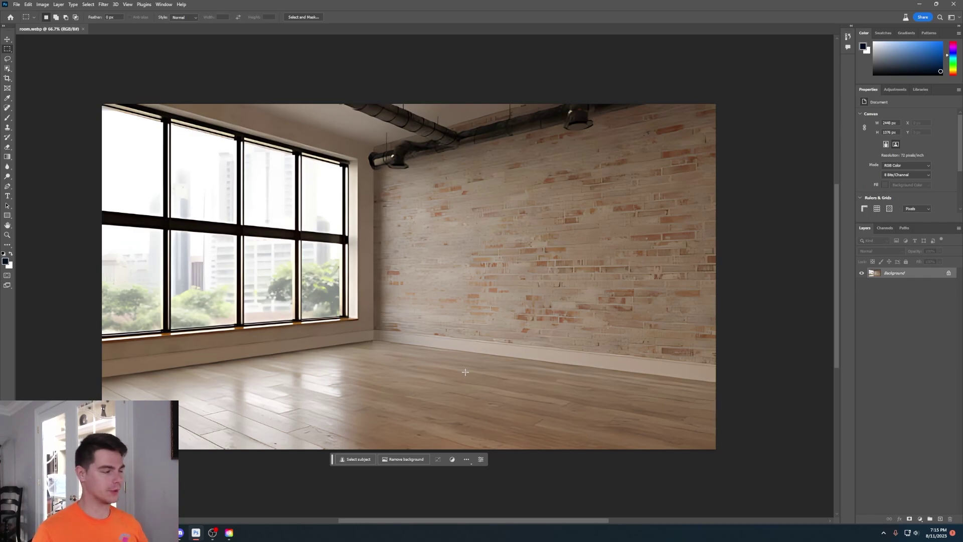
{"action": "left_click", "coordinate": [7, 58]}
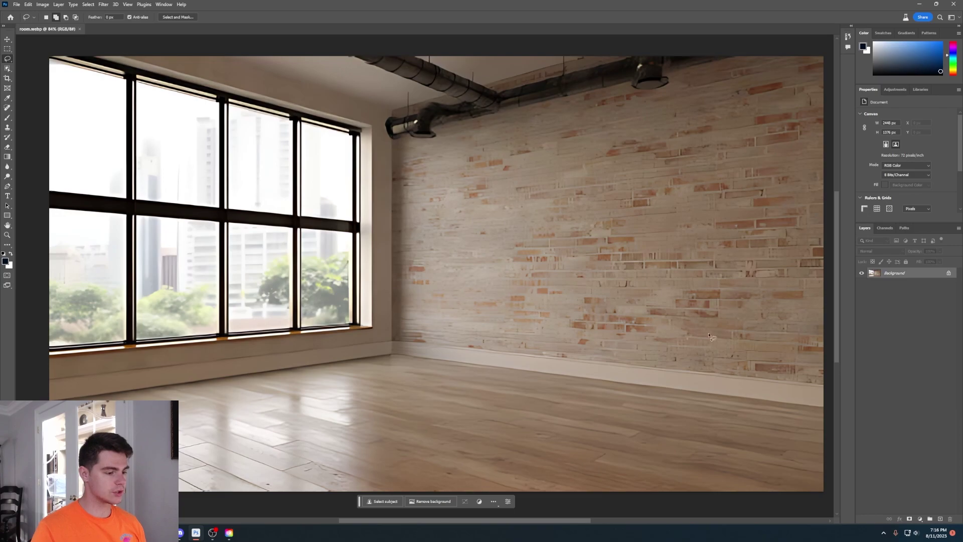
{"action": "mouse_move", "coordinate": [676, 312]}
{"action": "left_mouse_down"}
{"action": "mouse_move", "coordinate": [541, 299]}
{"action": "mouse_move", "coordinate": [350, 329]}
{"action": "mouse_move", "coordinate": [254, 420]}
{"action": "mouse_move", "coordinate": [690, 391]}
{"action": "mouse_move", "coordinate": [695, 326]}
{"action": "left_mouse_up"}
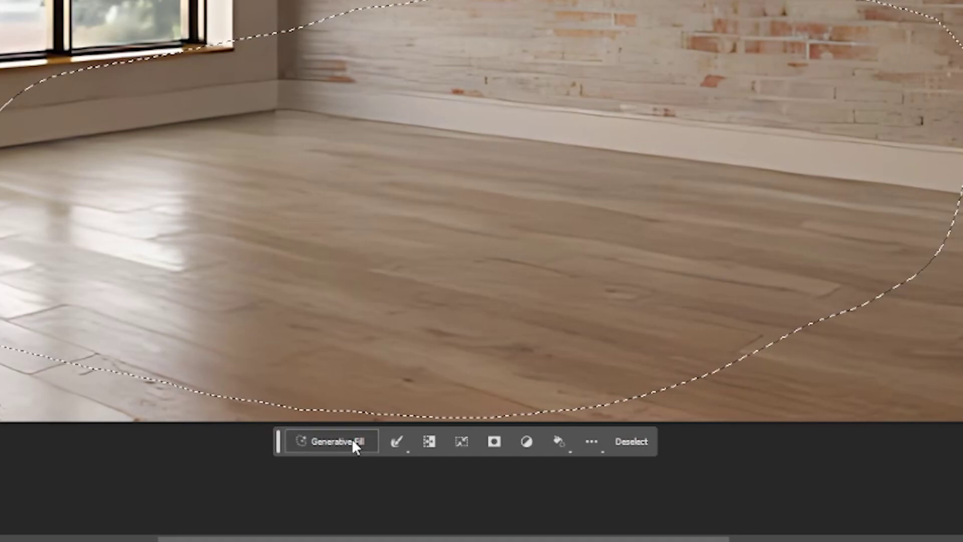
{"action": "left_click", "coordinate": [414, 476]}
{"action": "type", "text": "bed"}
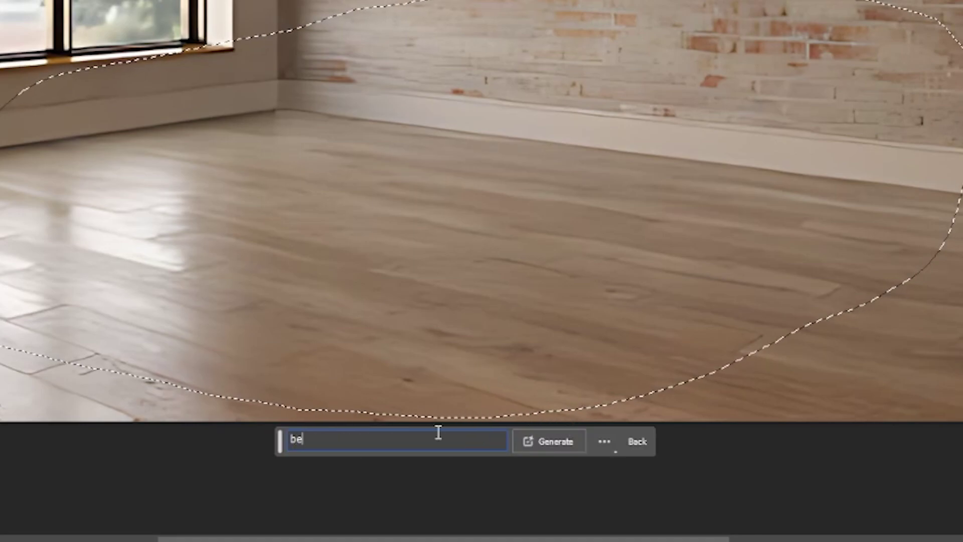
{"action": "left_click", "coordinate": [569, 440]}
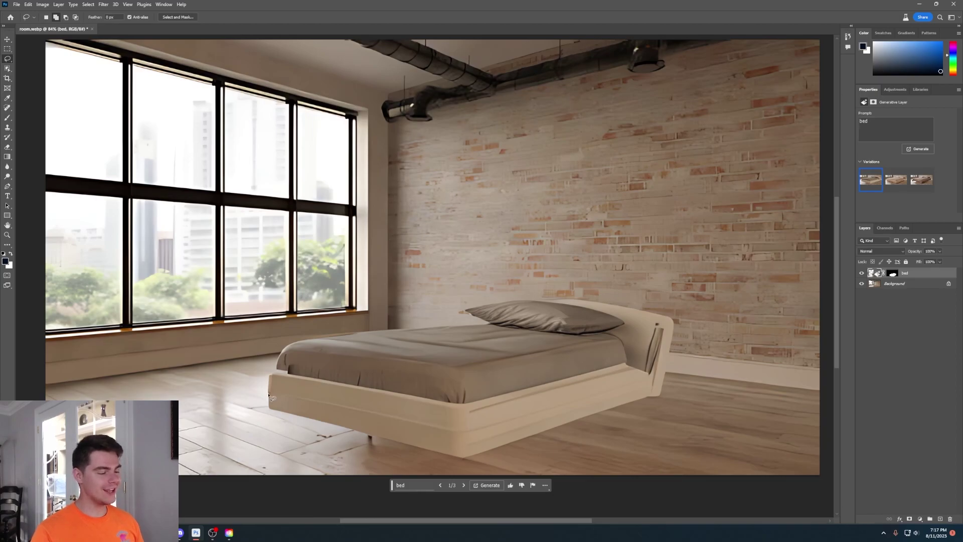
Compare the bed variations, keep the second one, and delete the extra Layer 1 above the bed layer.
{"action": "left_click", "coordinate": [921, 179]}
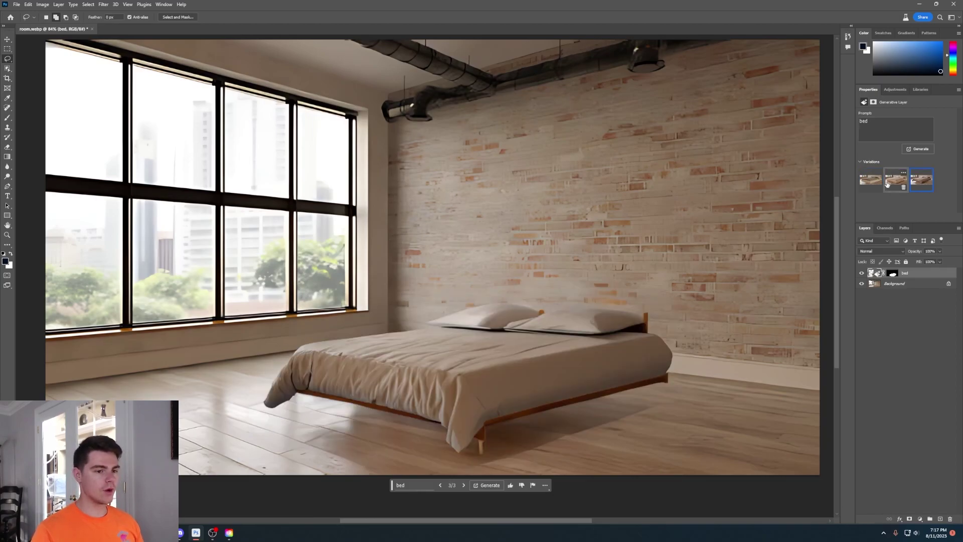
{"action": "left_click", "coordinate": [921, 179]}
{"action": "left_click", "coordinate": [896, 179]}
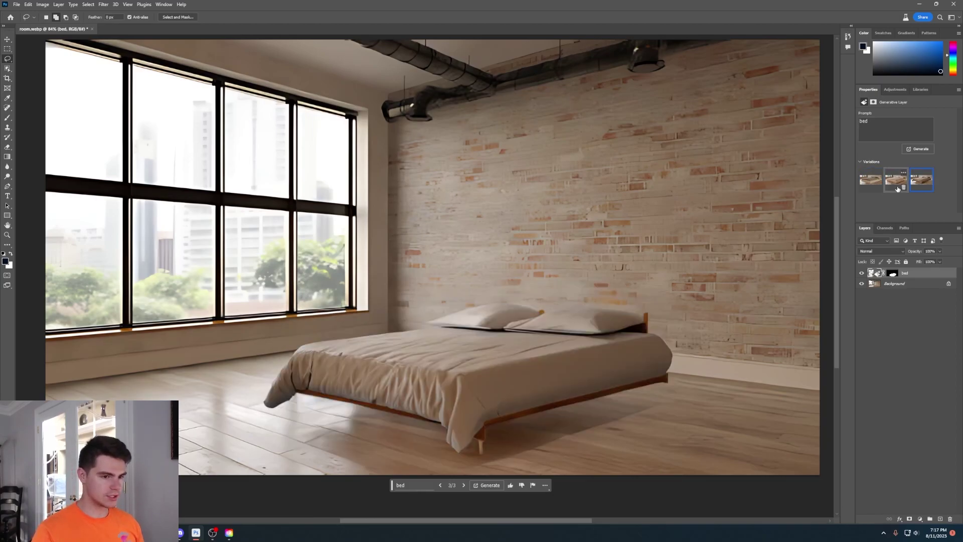
{"action": "left_click", "coordinate": [870, 180]}
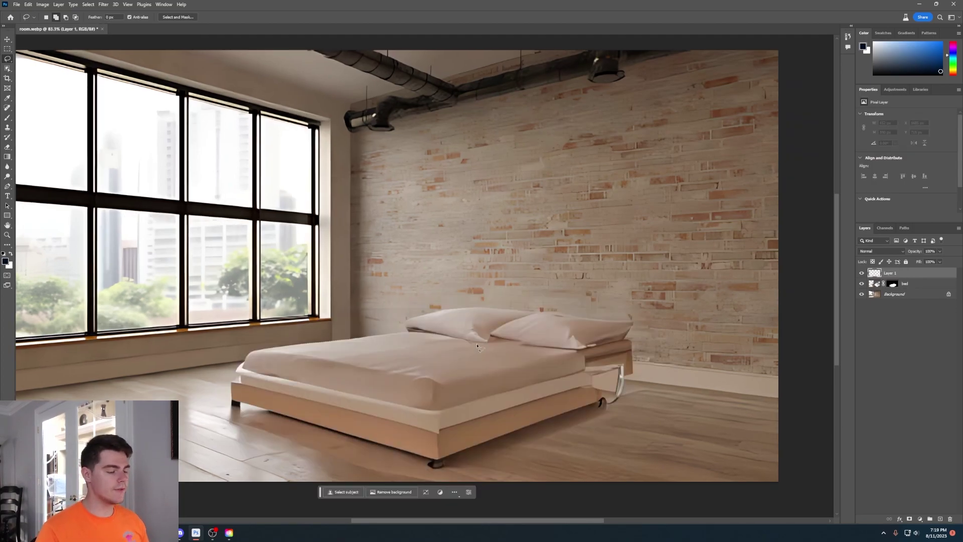
{"action": "key", "text": "Delete"}
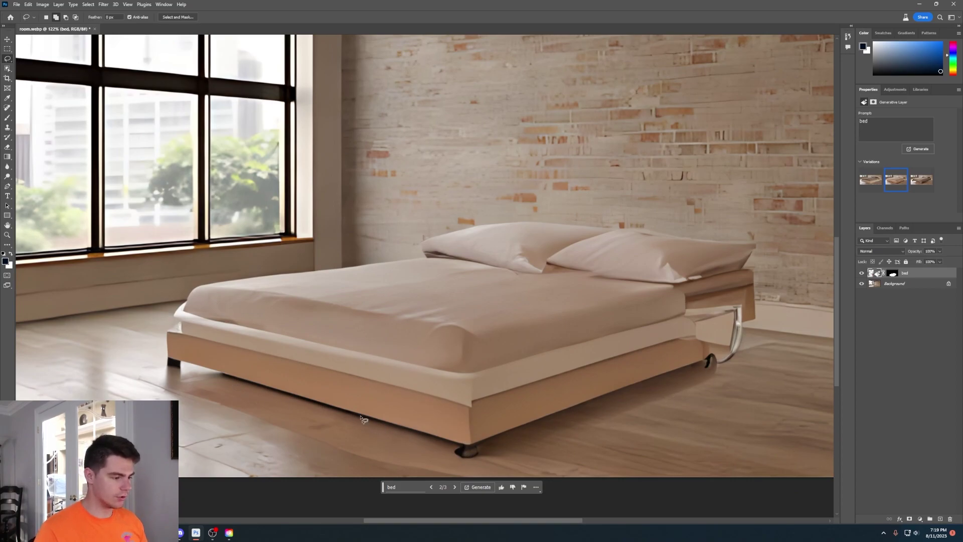
Lasso the area beside the pillows at the bed's right end, generate a "bed side table" there and choose the second variation.
{"action": "scroll", "coordinate": [622, 376], "scroll_direction": "down", "scroll_amount": 2}
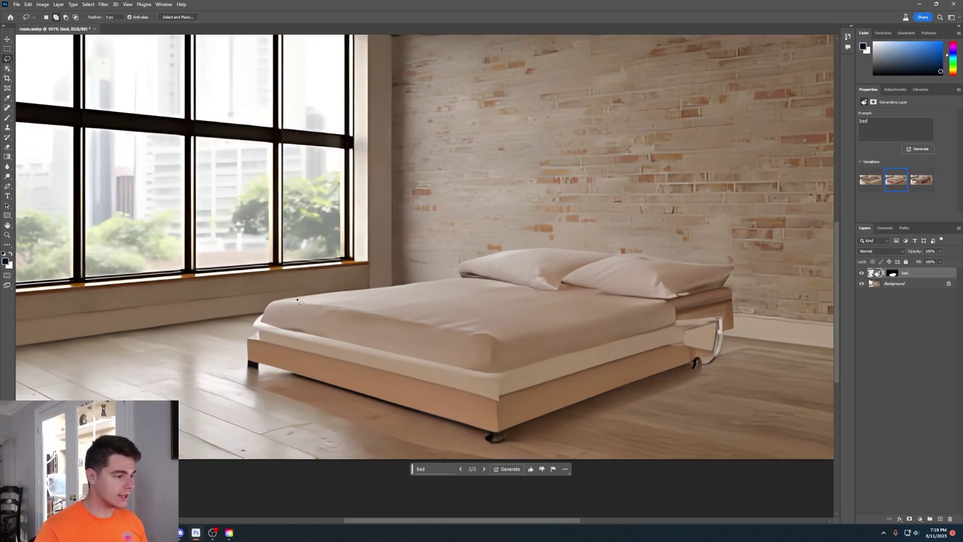
{"action": "scroll", "coordinate": [509, 314], "scroll_direction": "down", "scroll_amount": 1}
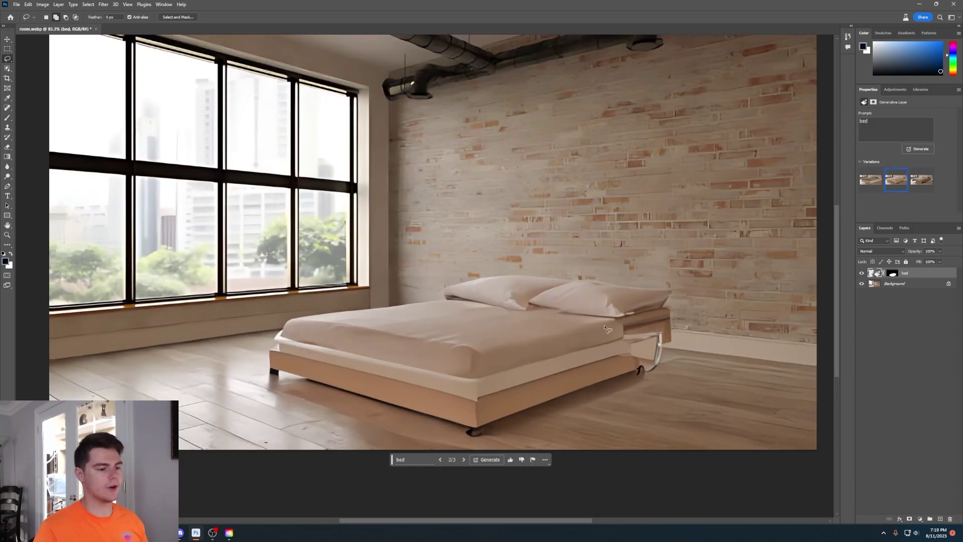
{"action": "mouse_move", "coordinate": [778, 299]}
{"action": "left_mouse_down"}
{"action": "mouse_move", "coordinate": [767, 260]}
{"action": "mouse_move", "coordinate": [677, 241]}
{"action": "mouse_move", "coordinate": [618, 269]}
{"action": "mouse_move", "coordinate": [587, 314]}
{"action": "mouse_move", "coordinate": [597, 369]}
{"action": "mouse_move", "coordinate": [639, 419]}
{"action": "mouse_move", "coordinate": [774, 390]}
{"action": "mouse_move", "coordinate": [794, 315]}
{"action": "mouse_move", "coordinate": [778, 301]}
{"action": "left_mouse_up"}
{"action": "left_click", "coordinate": [633, 434]}
{"action": "type", "text": "bed side tab"}
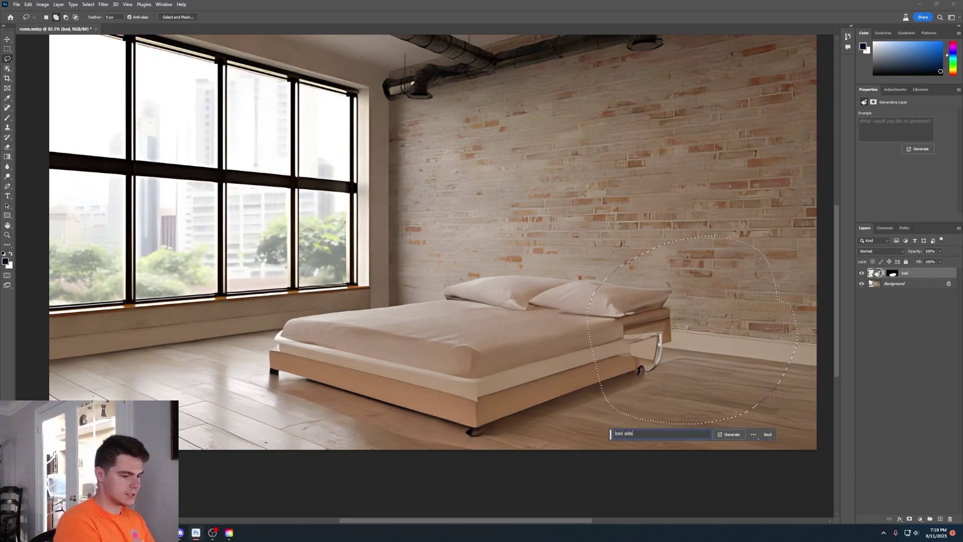
{"action": "type", "text": "le"}
{"action": "key", "text": "Return"}
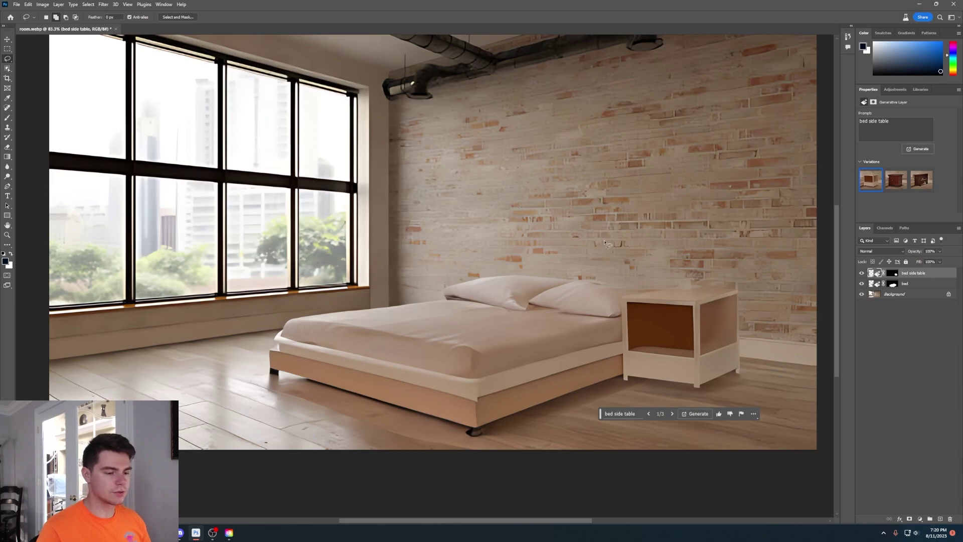
{"action": "left_click", "coordinate": [896, 181]}
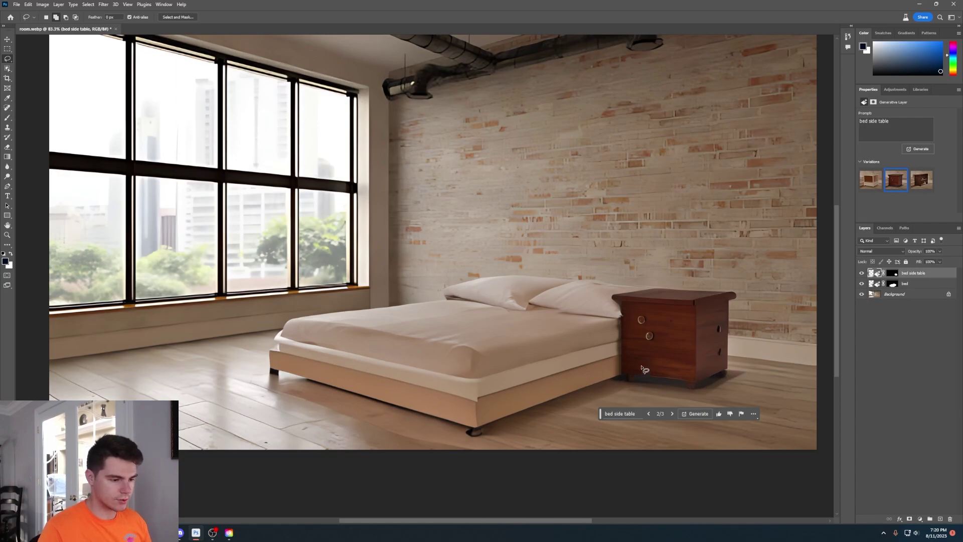
Lasso the room corner between the window and the bed's pillows and generate a "lamp" there.
{"action": "scroll", "coordinate": [421, 345], "scroll_direction": "down", "scroll_amount": 3}
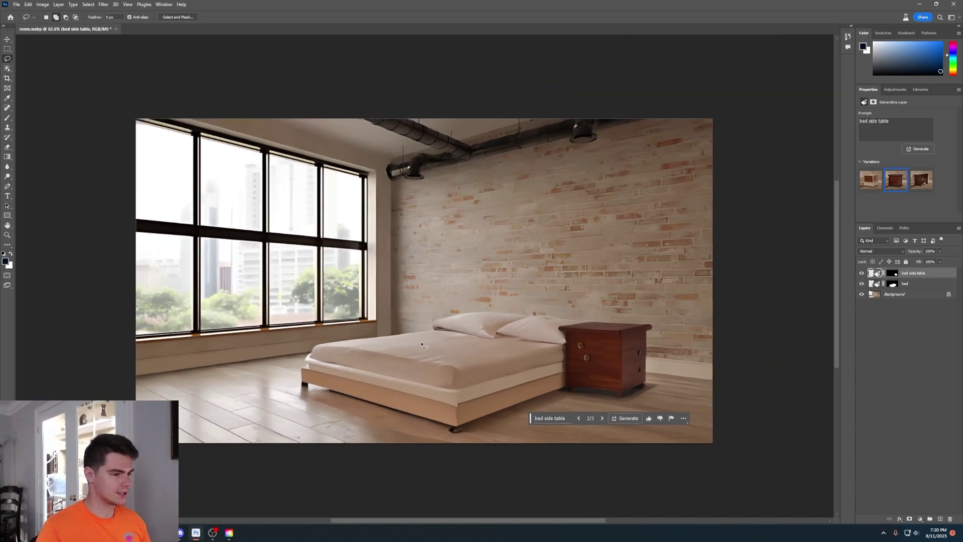
{"action": "scroll", "coordinate": [421, 345], "scroll_direction": "up", "scroll_amount": 2}
{"action": "mouse_move", "coordinate": [444, 341]}
{"action": "left_mouse_down"}
{"action": "mouse_move", "coordinate": [445, 315]}
{"action": "mouse_move", "coordinate": [404, 243]}
{"action": "mouse_move", "coordinate": [401, 345]}
{"action": "left_mouse_up"}
{"action": "type", "text": "lamp"}
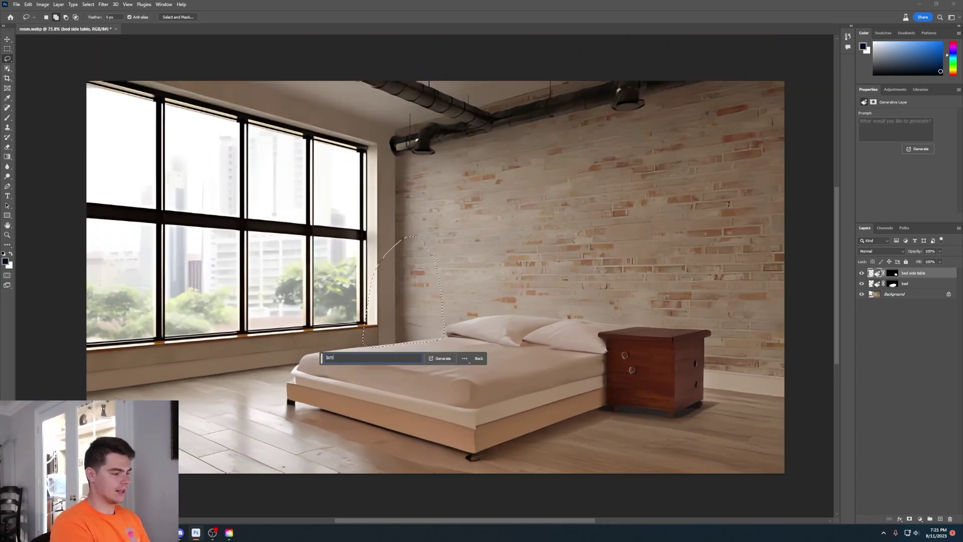
{"action": "key", "text": "Return"}
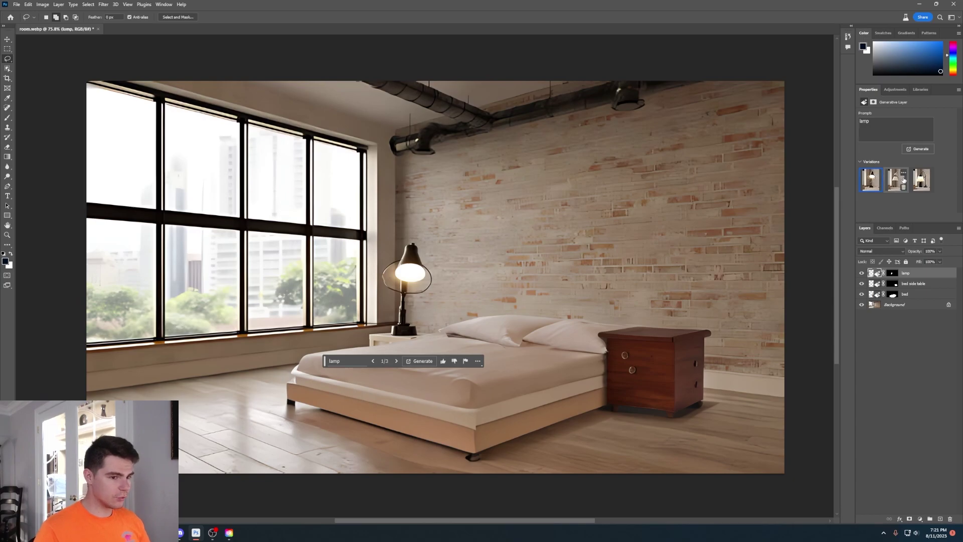
Compare the three lamp variations and generate another set from the same prompt.
{"action": "left_click", "coordinate": [901, 181]}
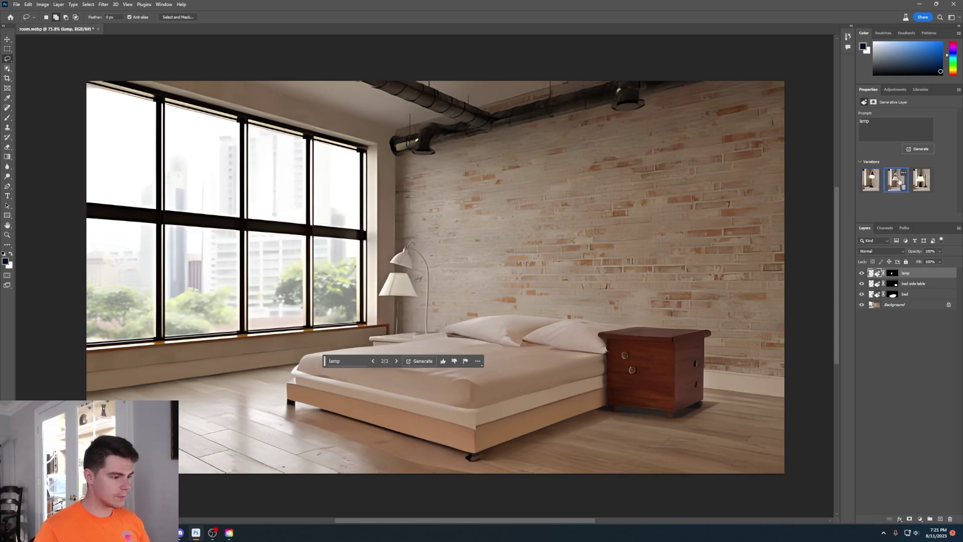
{"action": "left_click", "coordinate": [922, 179]}
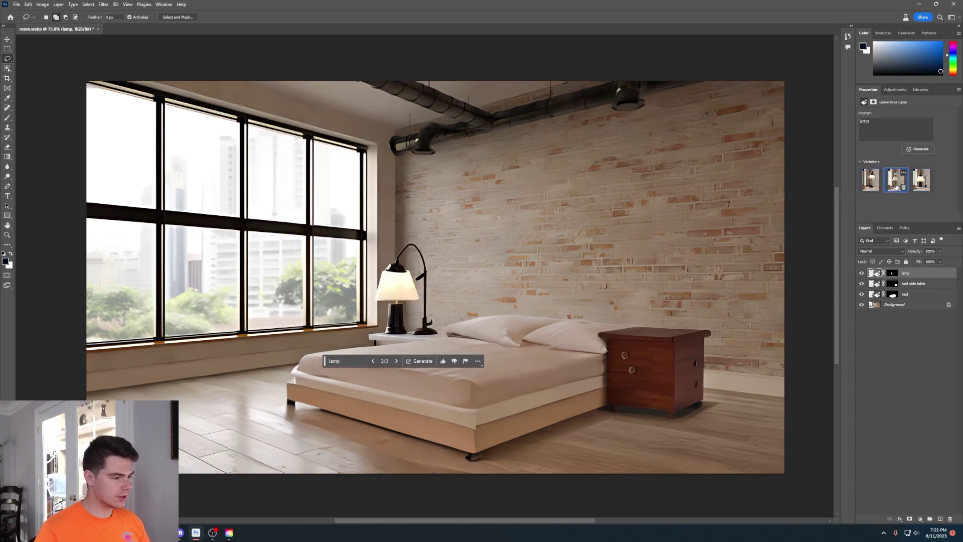
{"action": "left_click", "coordinate": [896, 180]}
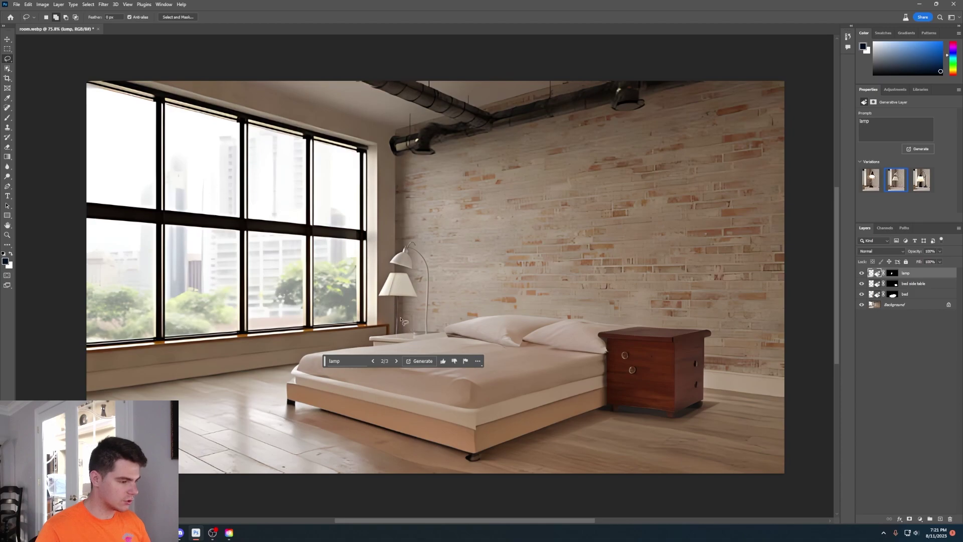
{"action": "left_click", "coordinate": [871, 179]}
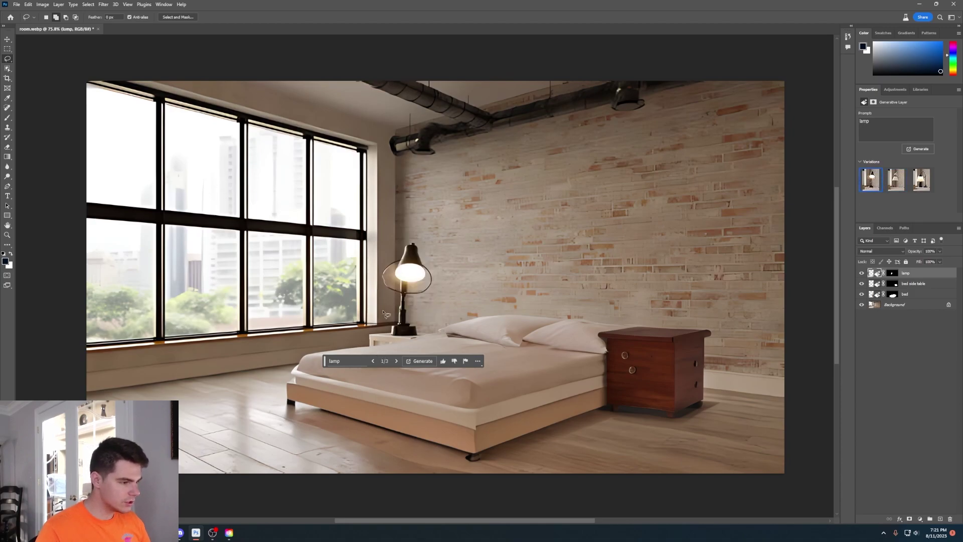
{"action": "left_click", "coordinate": [369, 361]}
{"action": "left_click", "coordinate": [442, 361]}
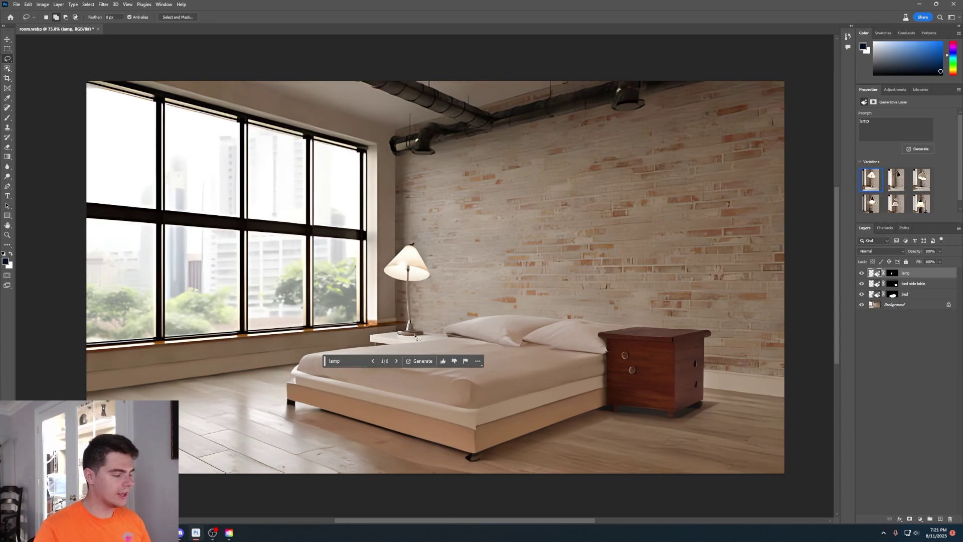
Lasso an area on the brick wall above the bed and generate a "modern art picture" in it.
{"action": "scroll", "coordinate": [420, 328], "scroll_direction": "up", "scroll_amount": 1}
{"action": "scroll", "coordinate": [406, 245], "scroll_direction": "down", "scroll_amount": 1}
{"action": "scroll", "coordinate": [404, 300], "scroll_direction": "up", "scroll_amount": 1}
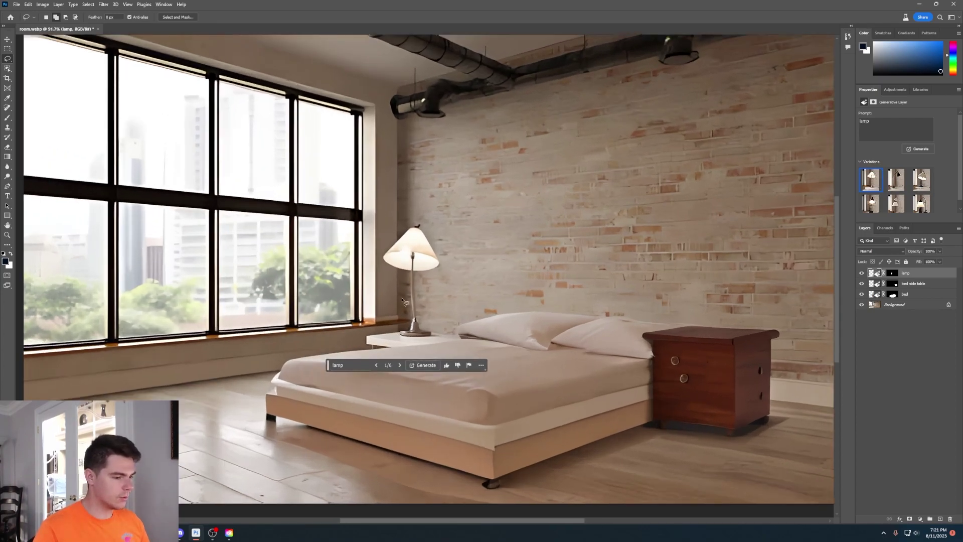
{"action": "scroll", "coordinate": [416, 314], "scroll_direction": "down", "scroll_amount": 1}
{"action": "scroll", "coordinate": [411, 328], "scroll_direction": "up", "scroll_amount": 1}
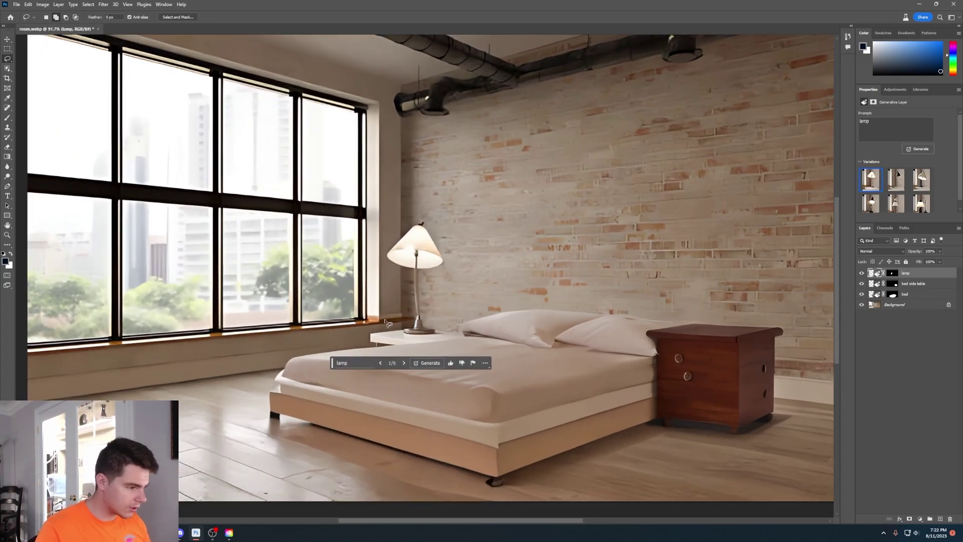
{"action": "scroll", "coordinate": [420, 288], "scroll_direction": "down", "scroll_amount": 2}
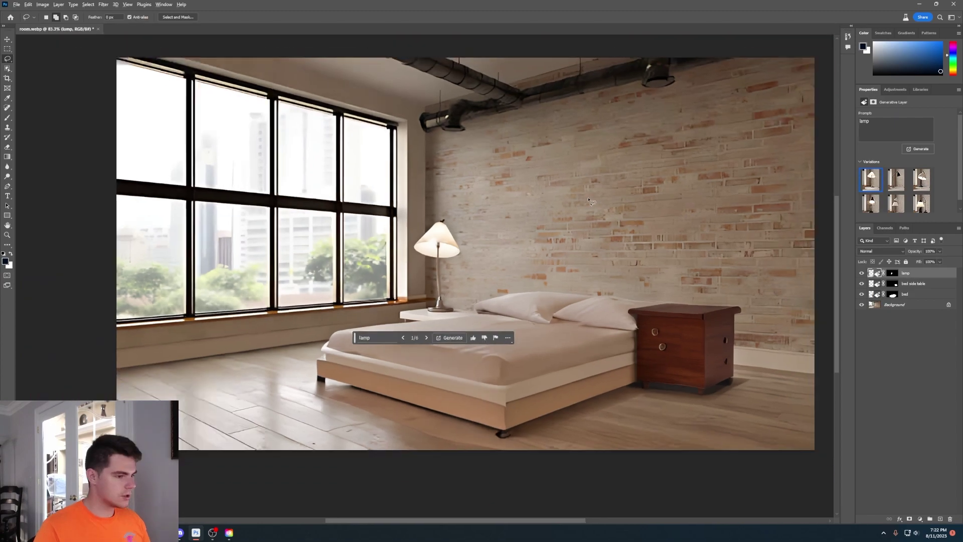
{"action": "scroll", "coordinate": [613, 171], "scroll_direction": "up", "scroll_amount": 1}
{"action": "mouse_move", "coordinate": [684, 148]}
{"action": "left_mouse_down"}
{"action": "mouse_move", "coordinate": [504, 143]}
{"action": "mouse_move", "coordinate": [466, 230]}
{"action": "mouse_move", "coordinate": [554, 285]}
{"action": "mouse_move", "coordinate": [652, 291]}
{"action": "left_mouse_up"}
{"action": "type", "text": "modern art picture"}
{"action": "key", "text": "Return"}
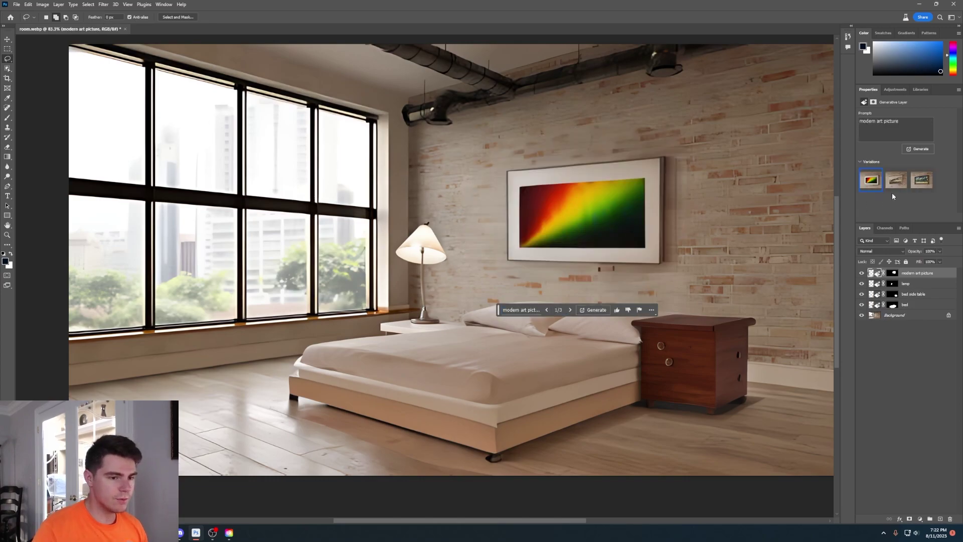
Compare the picture variations and choose the first one, the red, yellow and green gradient in a white frame.
{"action": "left_click", "coordinate": [895, 185]}
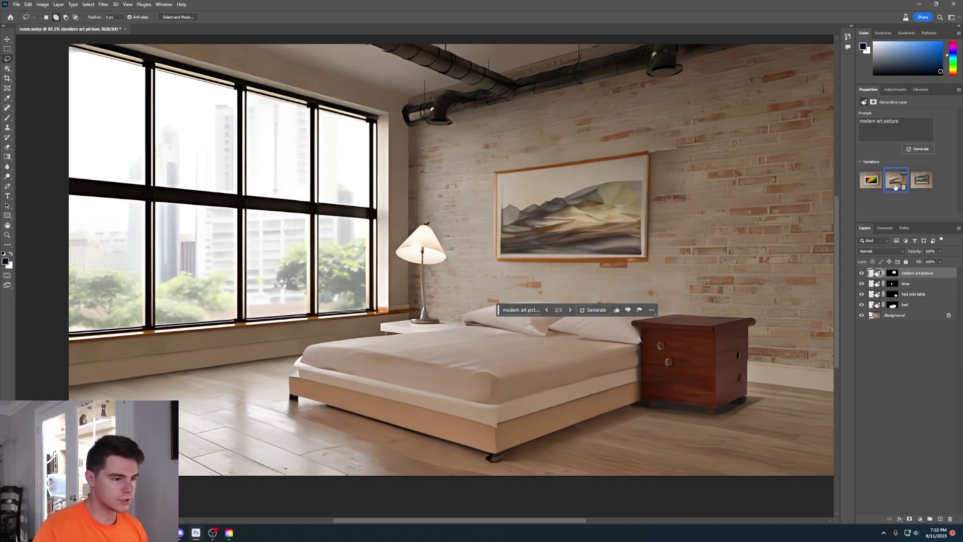
{"action": "left_click", "coordinate": [916, 190]}
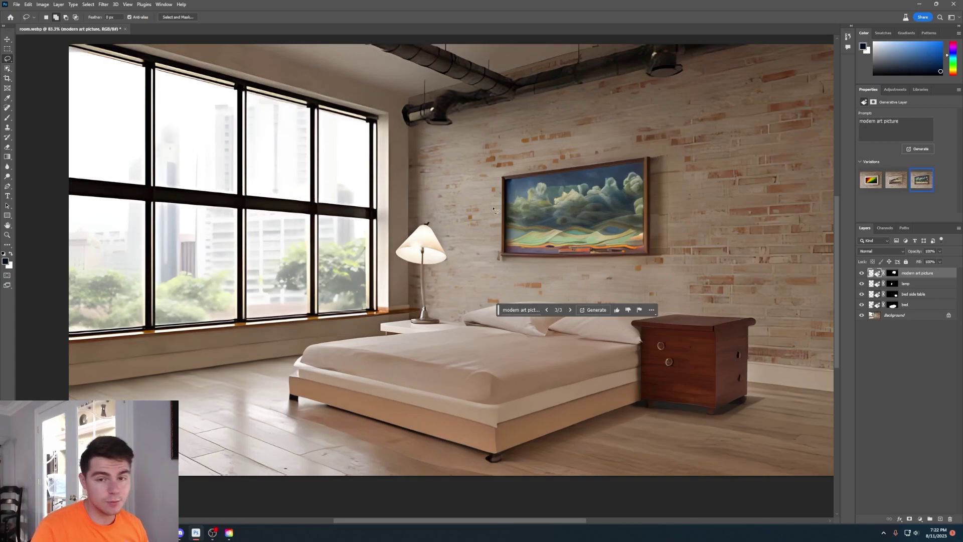
{"action": "scroll", "coordinate": [539, 263], "scroll_direction": "down", "scroll_amount": 4}
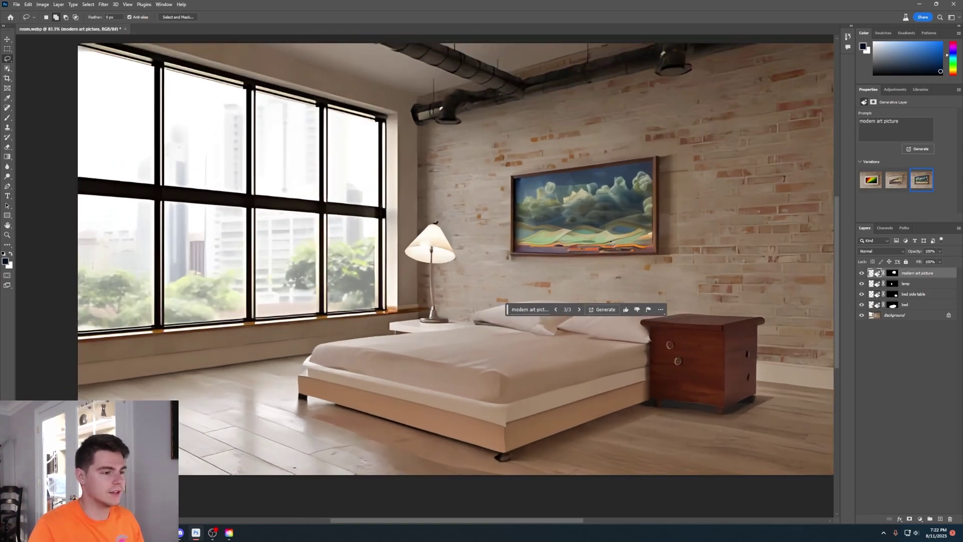
{"action": "scroll", "coordinate": [549, 266], "scroll_direction": "up", "scroll_amount": 3}
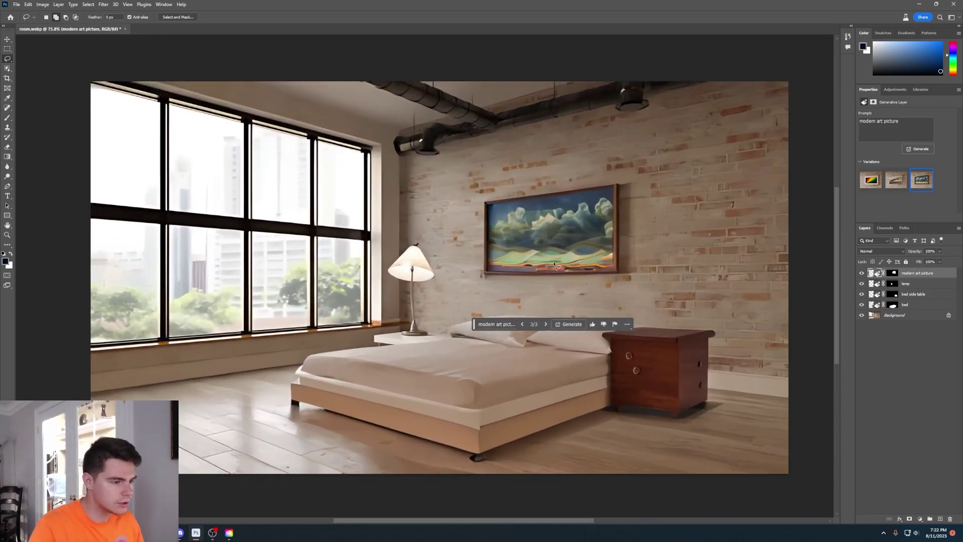
{"action": "left_click", "coordinate": [864, 185]}
Lasso the floor area between the window and the bed's front edge, generate a "rug" there and select the second variation.
{"action": "scroll", "coordinate": [564, 196], "scroll_direction": "up", "scroll_amount": 2}
{"action": "scroll", "coordinate": [531, 218], "scroll_direction": "down", "scroll_amount": 3}
{"action": "scroll", "coordinate": [584, 263], "scroll_direction": "up", "scroll_amount": 2}
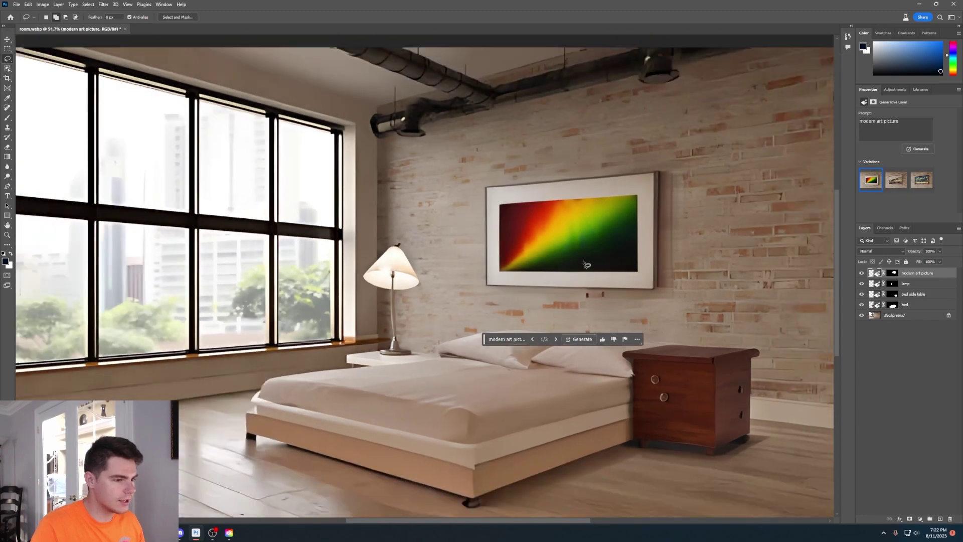
{"action": "scroll", "coordinate": [594, 268], "scroll_direction": "down", "scroll_amount": 4}
{"action": "scroll", "coordinate": [642, 243], "scroll_direction": "up", "scroll_amount": 4}
{"action": "scroll", "coordinate": [518, 278], "scroll_direction": "down", "scroll_amount": 2}
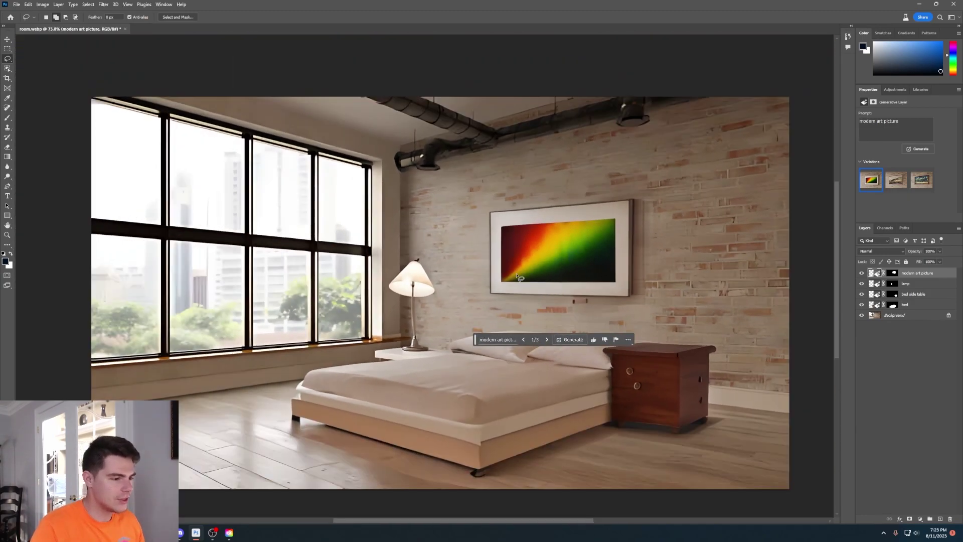
{"action": "mouse_move", "coordinate": [375, 468]}
{"action": "left_mouse_down"}
{"action": "mouse_move", "coordinate": [225, 416]}
{"action": "mouse_move", "coordinate": [150, 497]}
{"action": "left_mouse_up"}
{"action": "type", "text": "rug"}
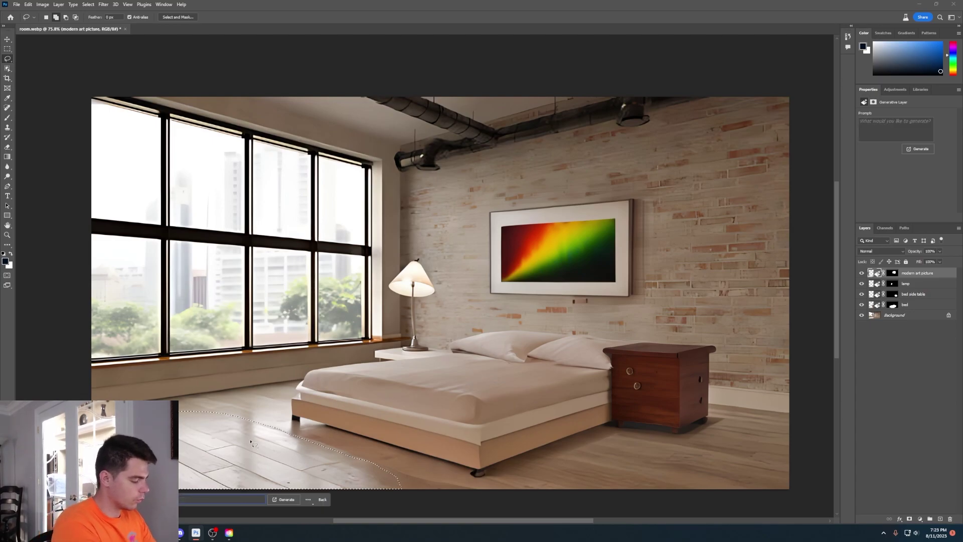
{"action": "key", "text": "Return"}
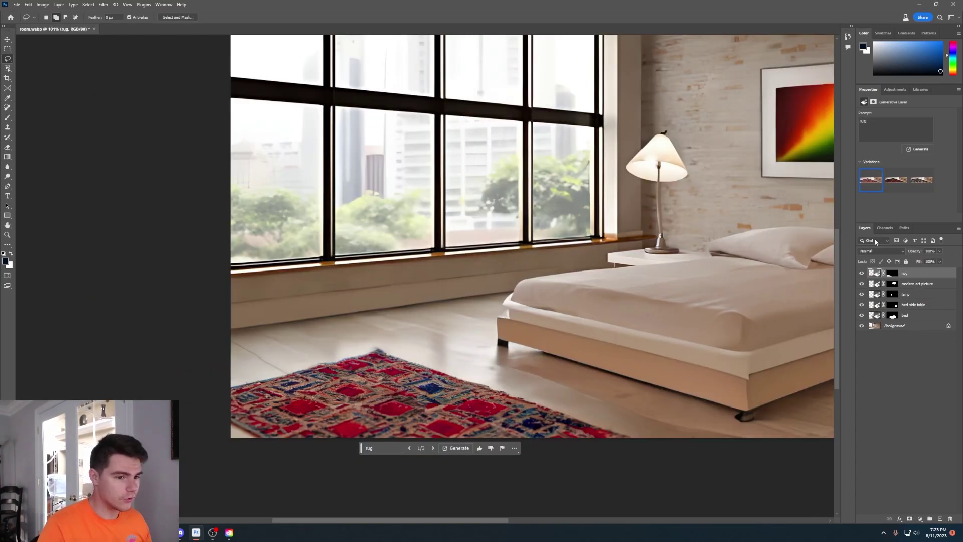
{"action": "left_click", "coordinate": [895, 180]}
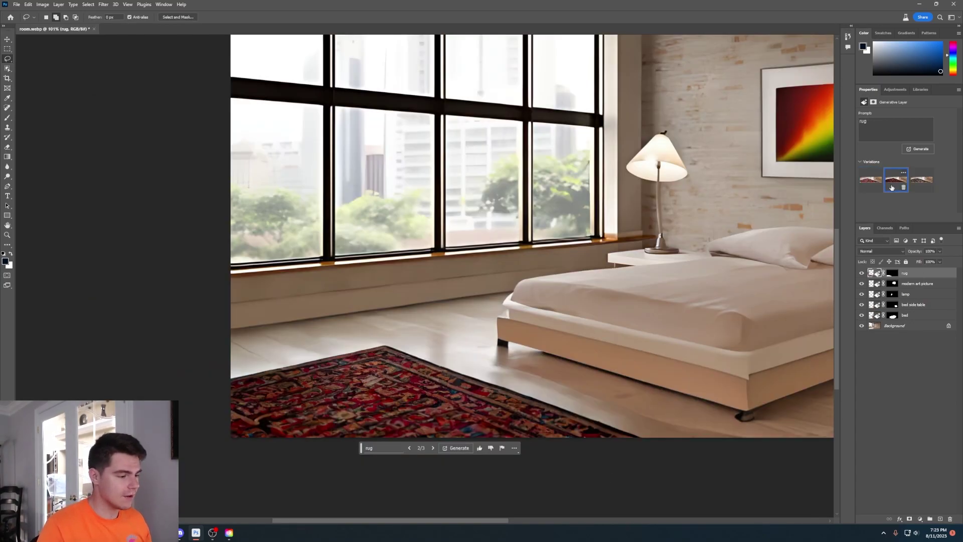
Choose the third rug variation, the one with the multicoloured teal floral pattern.
{"action": "left_click", "coordinate": [920, 185]}
{"action": "scroll", "coordinate": [641, 436], "scroll_direction": "down", "scroll_amount": 1}
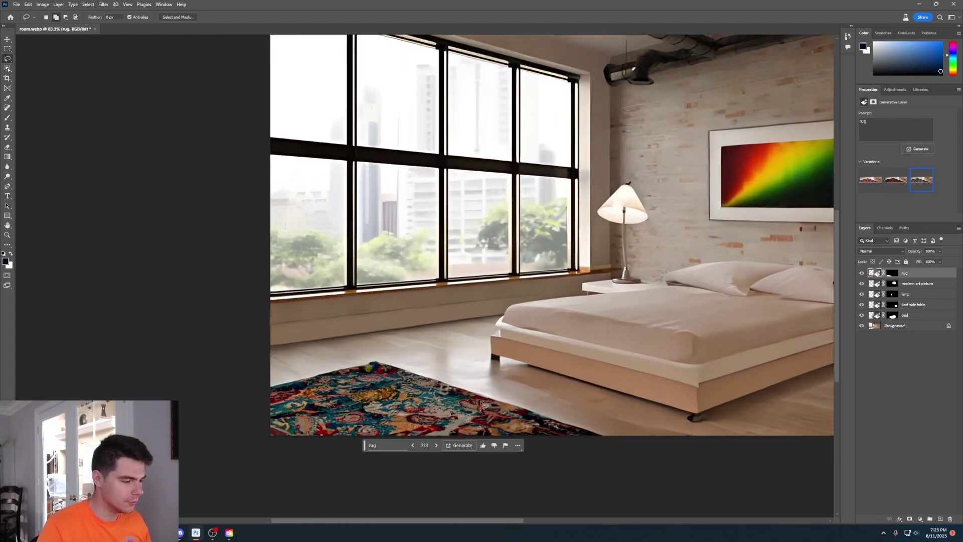
{"action": "scroll", "coordinate": [597, 373], "scroll_direction": "down", "scroll_amount": 1}
{"action": "scroll", "coordinate": [561, 356], "scroll_direction": "up", "scroll_amount": 3}
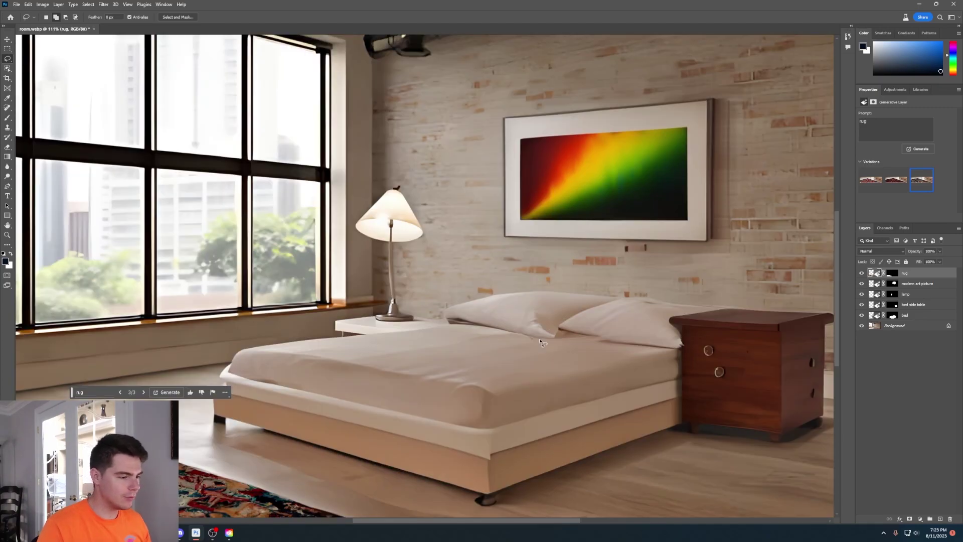
Lasso an area on the middle of the mattress in front of the pillows and generate a "dog" in it.
{"action": "mouse_move", "coordinate": [540, 339]}
{"action": "left_mouse_down"}
{"action": "mouse_move", "coordinate": [506, 321]}
{"action": "mouse_move", "coordinate": [419, 320]}
{"action": "left_mouse_up"}
{"action": "mouse_move", "coordinate": [384, 365]}
{"action": "left_mouse_down"}
{"action": "mouse_move", "coordinate": [426, 385]}
{"action": "mouse_move", "coordinate": [519, 384]}
{"action": "mouse_move", "coordinate": [543, 345]}
{"action": "left_mouse_up"}
{"action": "left_click", "coordinate": [401, 400]}
{"action": "type", "text": "dog"}
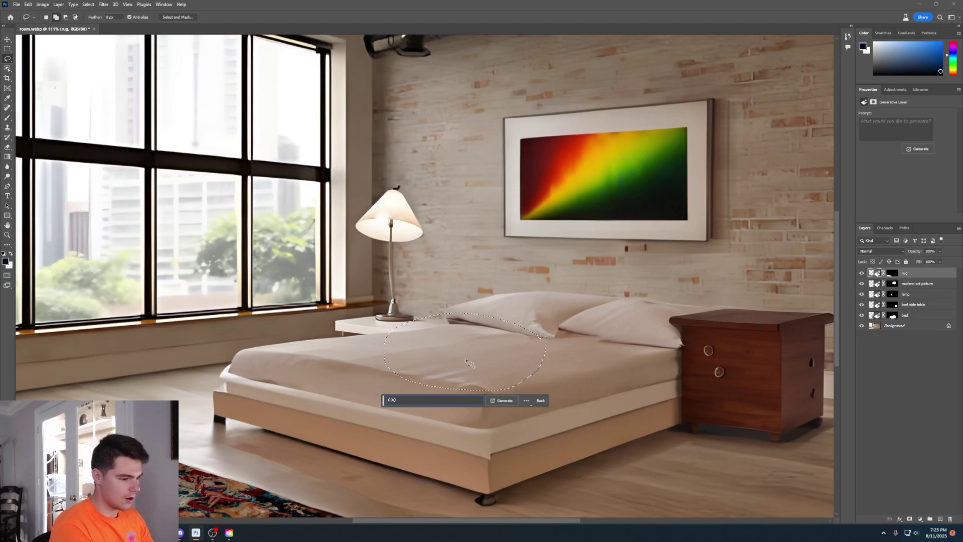
{"action": "left_click", "coordinate": [499, 400]}
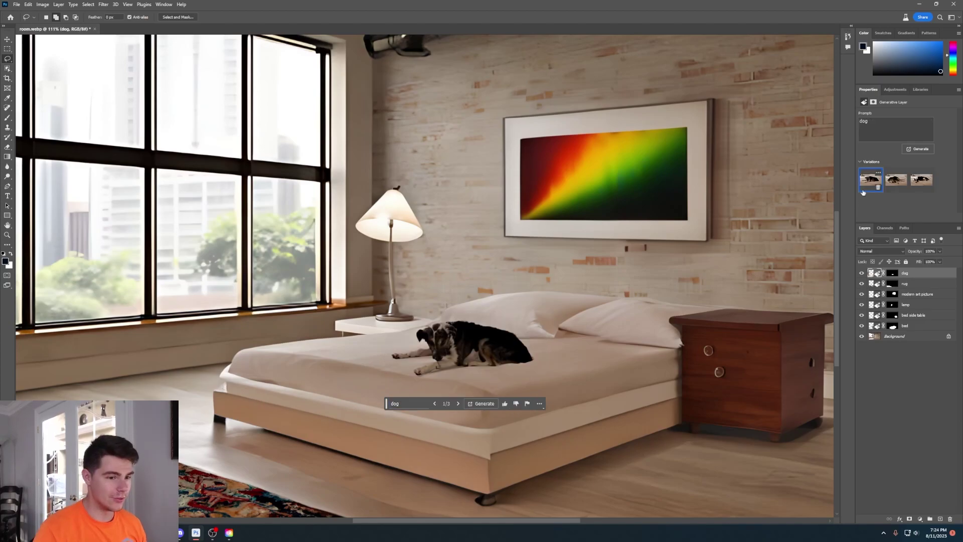
Compare the dog variations and choose the second one, the black and tan dog resting its head on the bed.
{"action": "left_click", "coordinate": [896, 179]}
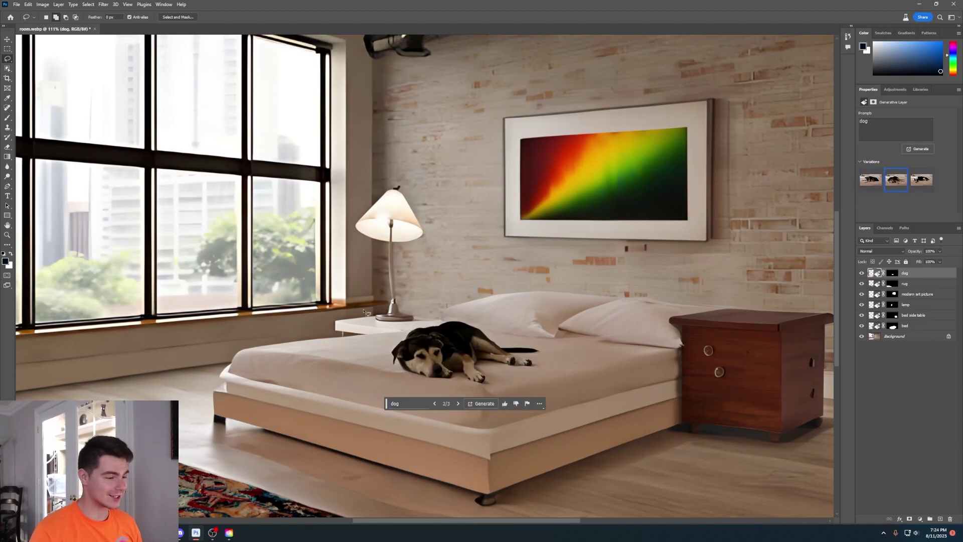
{"action": "scroll", "coordinate": [479, 321], "scroll_direction": "down", "scroll_amount": 3}
{"action": "scroll", "coordinate": [441, 374], "scroll_direction": "up", "scroll_amount": 4}
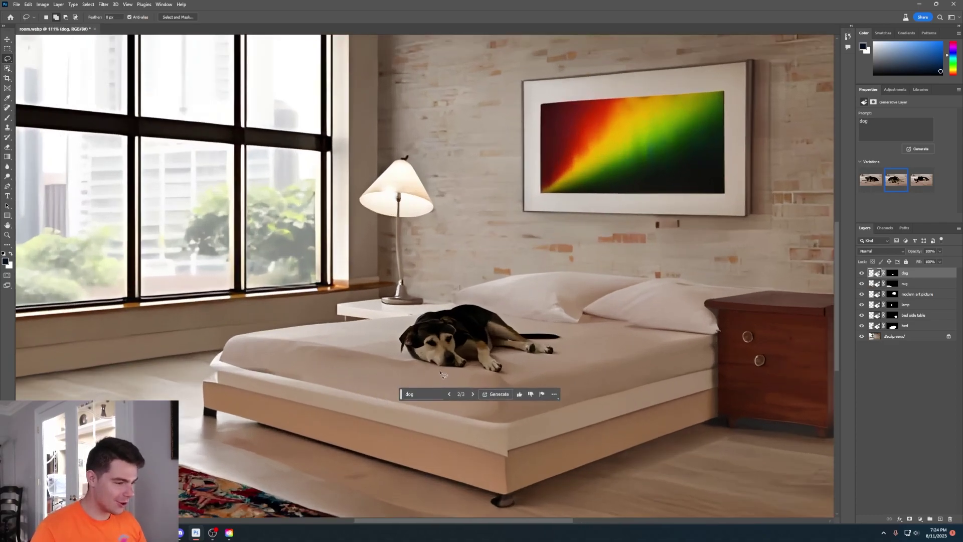
{"action": "left_click", "coordinate": [921, 180]}
{"action": "scroll", "coordinate": [501, 333], "scroll_direction": "down", "scroll_amount": 2}
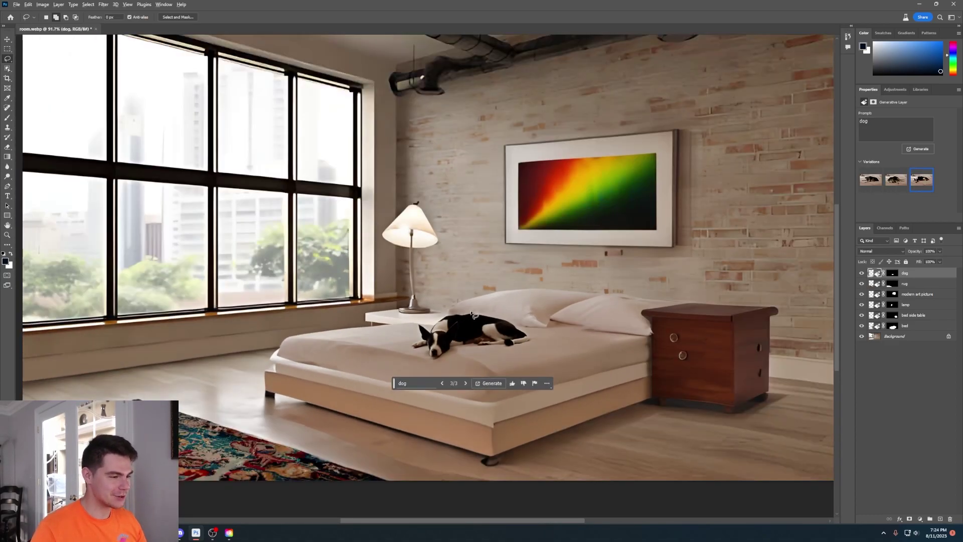
{"action": "scroll", "coordinate": [502, 332], "scroll_direction": "up", "scroll_amount": 1}
{"action": "scroll", "coordinate": [501, 332], "scroll_direction": "up", "scroll_amount": 2}
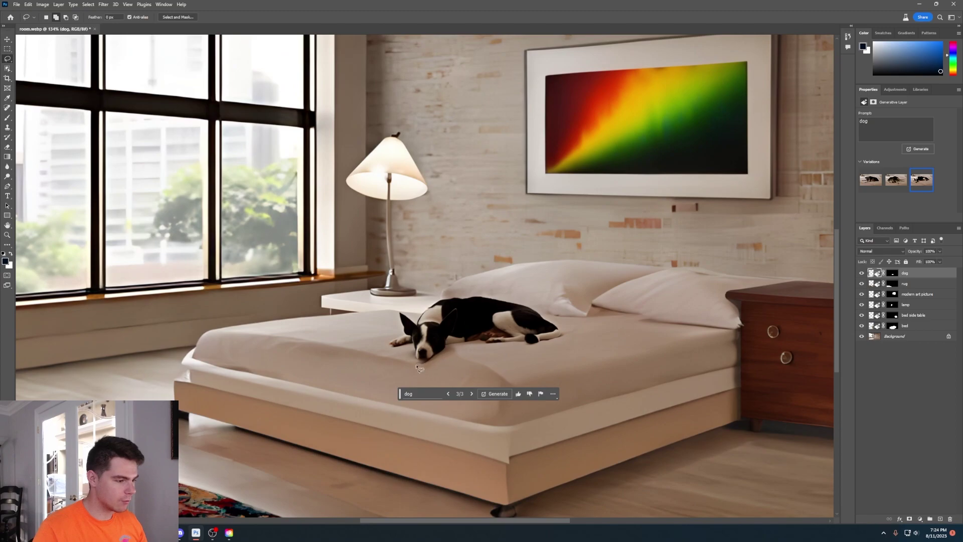
{"action": "left_click", "coordinate": [448, 394]}
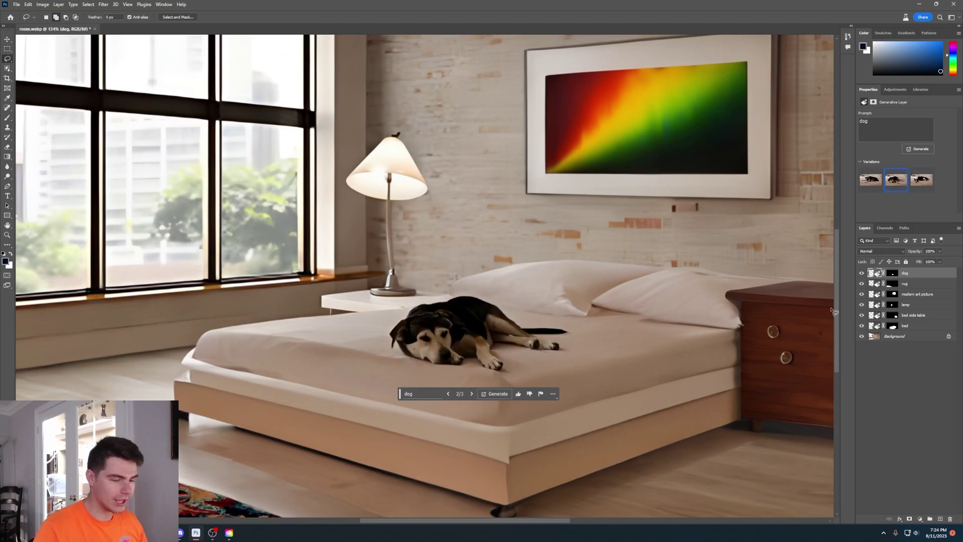
{"action": "scroll", "coordinate": [432, 344], "scroll_direction": "down", "scroll_amount": 2}
{"action": "scroll", "coordinate": [459, 363], "scroll_direction": "up", "scroll_amount": 1}
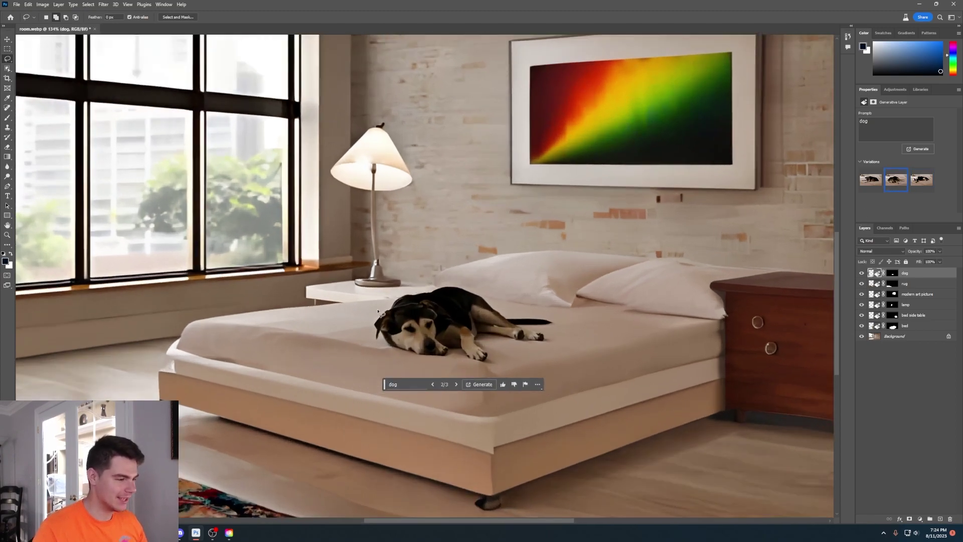
Lasso the entire window area including its frame and generate "night time windows" in it.
{"action": "scroll", "coordinate": [383, 316], "scroll_direction": "down", "scroll_amount": 2}
{"action": "scroll", "coordinate": [194, 88], "scroll_direction": "up", "scroll_amount": 1}
{"action": "mouse_move", "coordinate": [140, 53]}
{"action": "left_mouse_down"}
{"action": "mouse_move", "coordinate": [472, 130]}
{"action": "mouse_move", "coordinate": [495, 165]}
{"action": "mouse_move", "coordinate": [416, 374]}
{"action": "mouse_move", "coordinate": [283, 372]}
{"action": "mouse_move", "coordinate": [140, 387]}
{"action": "left_mouse_up"}
{"action": "left_click", "coordinate": [301, 398]}
{"action": "type", "text": "night time wind"}
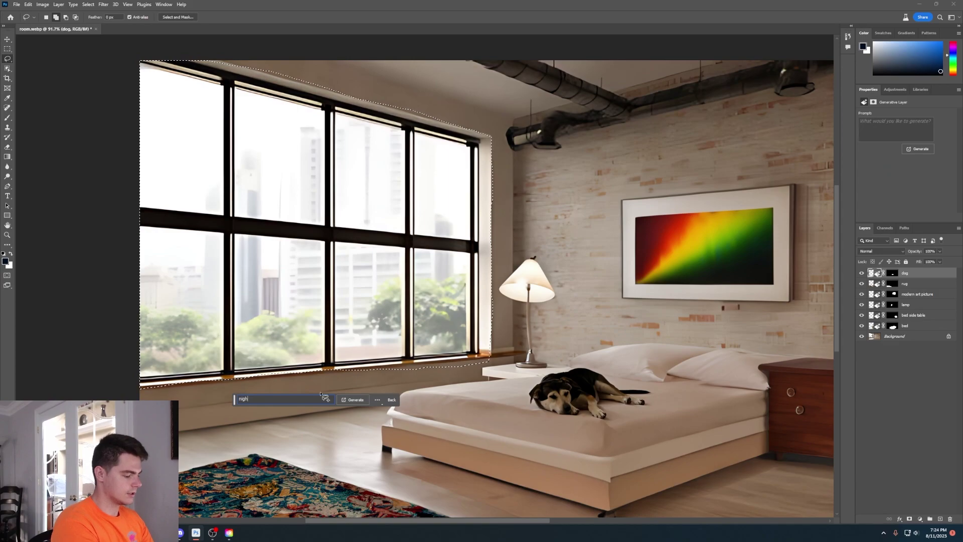
{"action": "type", "text": "ows"}
{"action": "key", "text": "Return"}
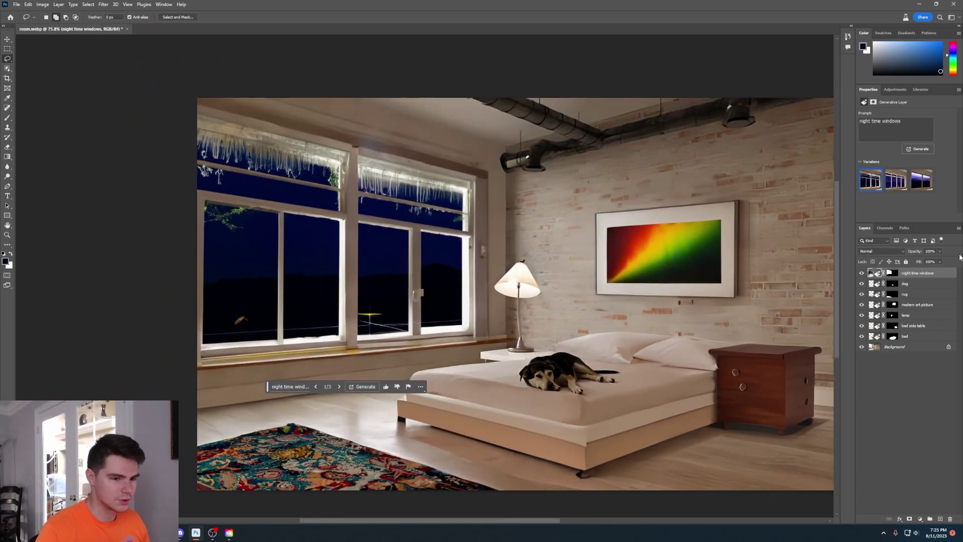
Choose the second night window variation, with cream frames, dark blue hills and distant lights, and inspect it up close.
{"action": "left_click", "coordinate": [896, 180]}
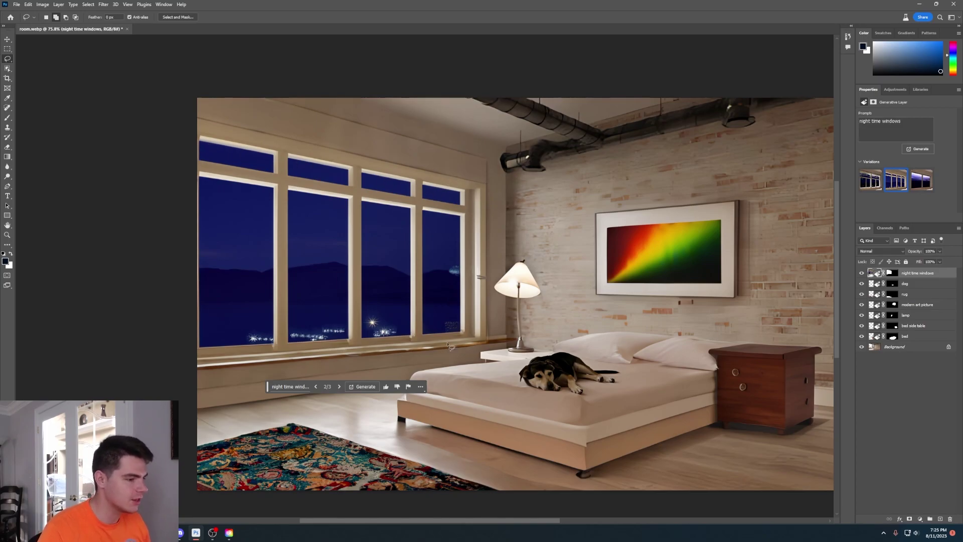
{"action": "scroll", "coordinate": [436, 267], "scroll_direction": "down", "scroll_amount": 2}
{"action": "scroll", "coordinate": [275, 303], "scroll_direction": "up", "scroll_amount": 2}
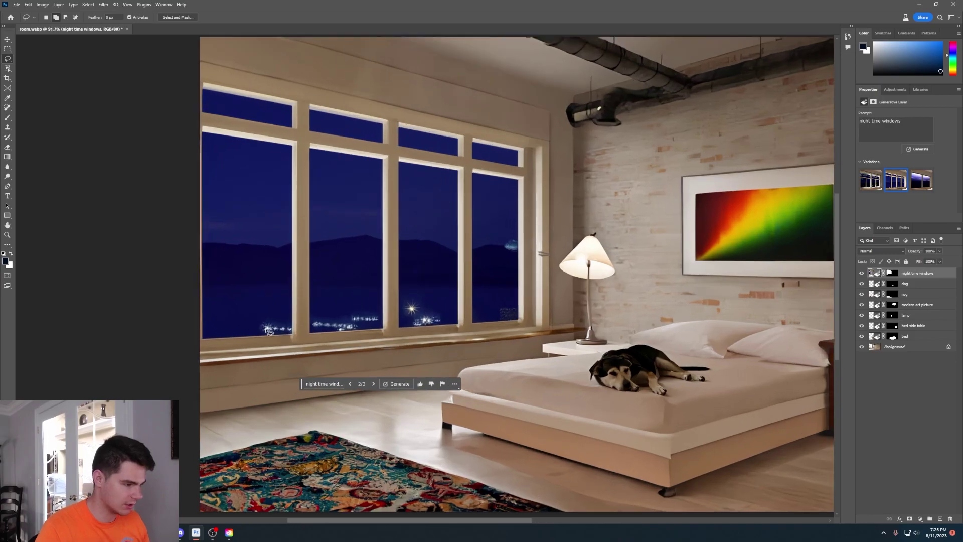
{"action": "scroll", "coordinate": [351, 269], "scroll_direction": "down", "scroll_amount": 3}
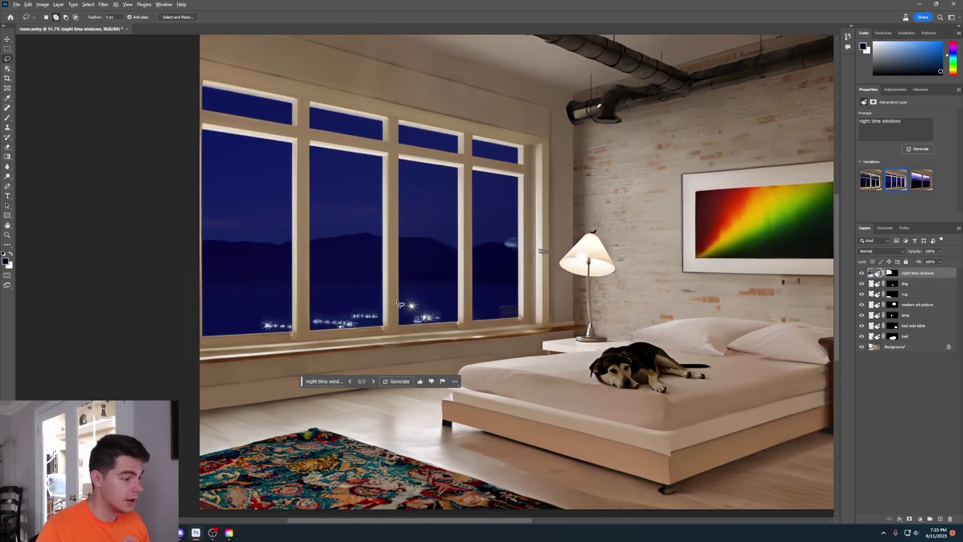
{"action": "scroll", "coordinate": [529, 280], "scroll_direction": "up", "scroll_amount": 1}
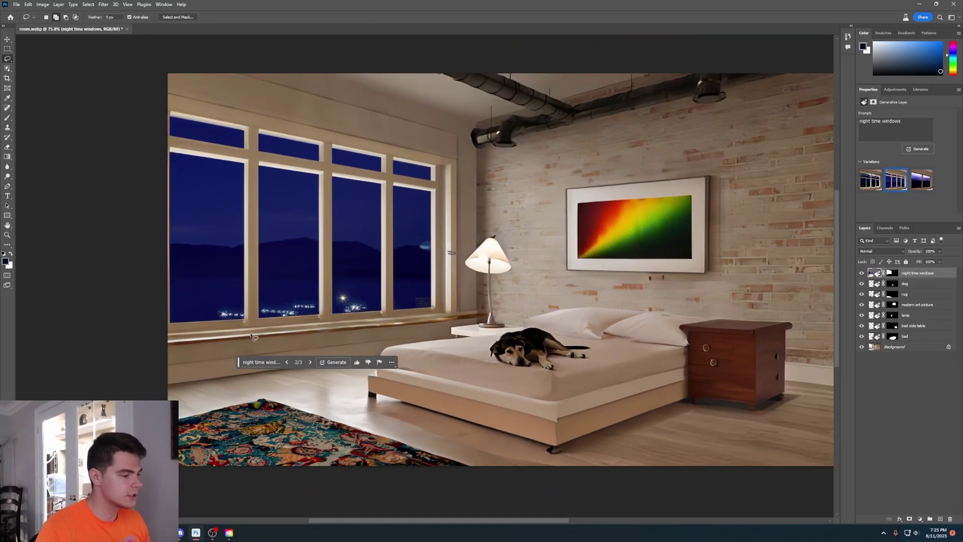
{"action": "left_click_drag", "start_coordinate": [239, 363], "coordinate": [287, 433]}
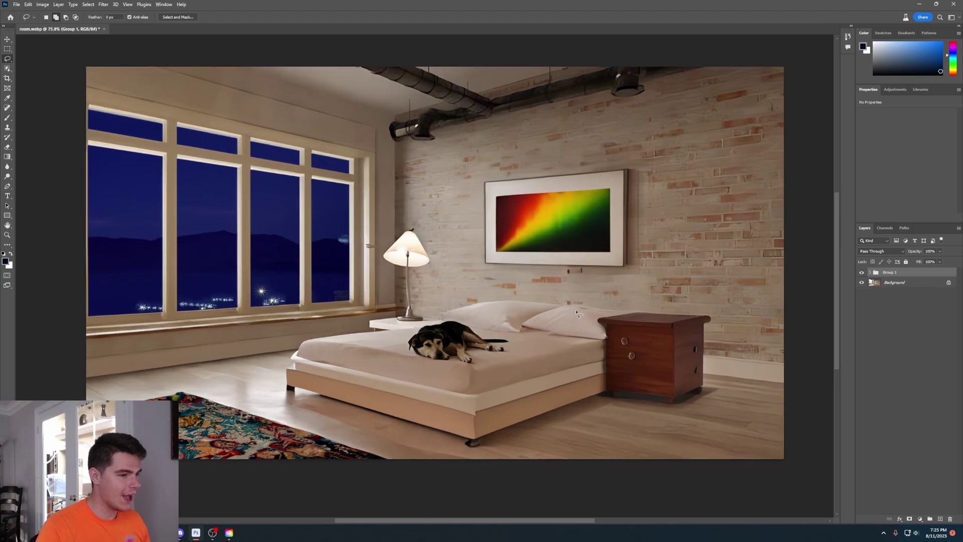
Hide and show the group of generated layers to compare the empty room with the furnished one.
{"action": "scroll", "coordinate": [553, 324], "scroll_direction": "up", "scroll_amount": 1}
{"action": "left_click", "coordinate": [862, 272]}
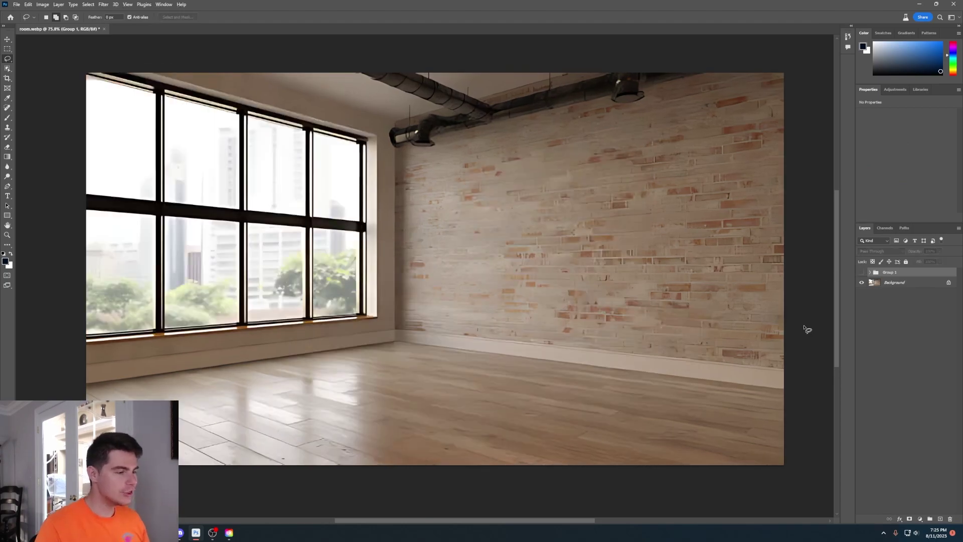
{"action": "left_click", "coordinate": [861, 271]}
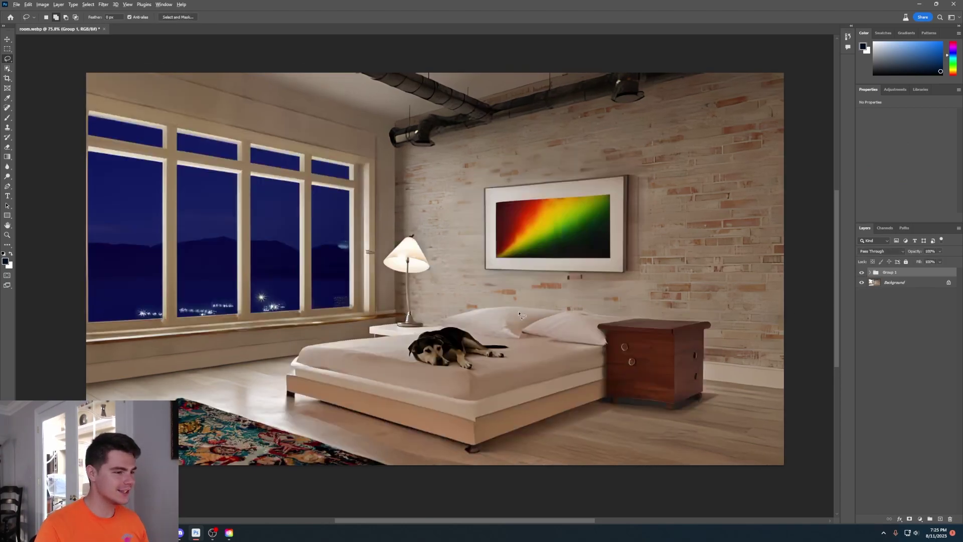
{"action": "scroll", "coordinate": [520, 318], "scroll_direction": "down", "scroll_amount": 2}
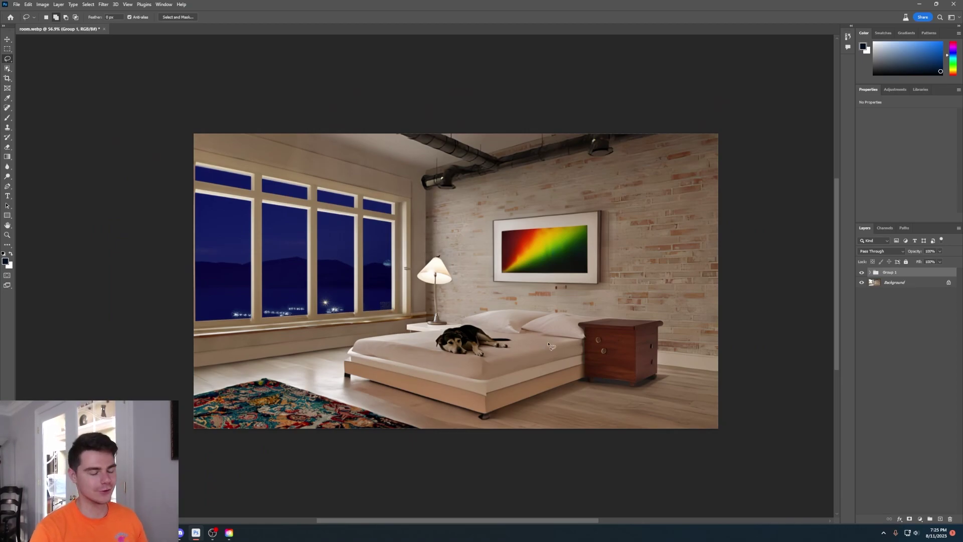
{"action": "scroll", "coordinate": [550, 345], "scroll_direction": "up", "scroll_amount": 1}
{"action": "scroll", "coordinate": [567, 366], "scroll_direction": "down", "scroll_amount": 1}
{"action": "scroll", "coordinate": [584, 390], "scroll_direction": "up", "scroll_amount": 1}
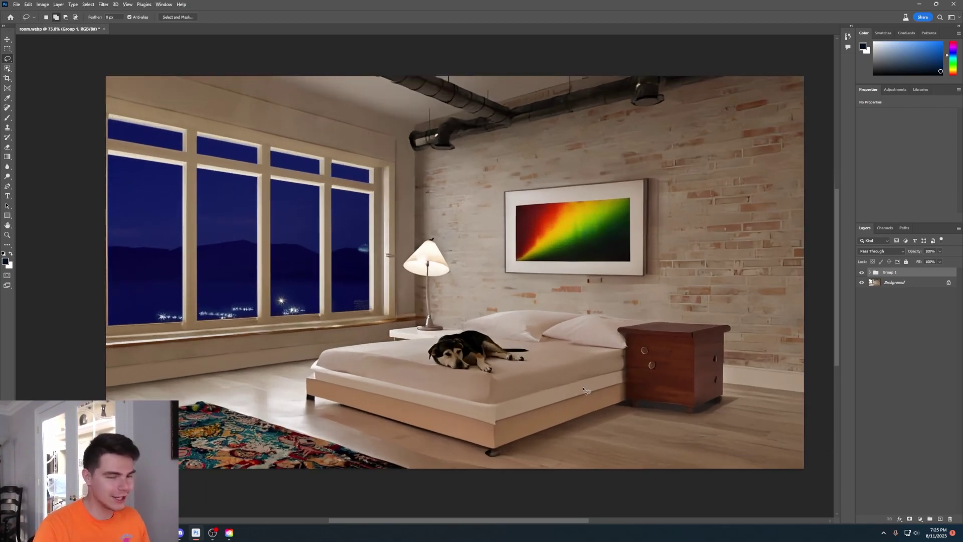
{"action": "scroll", "coordinate": [583, 421], "scroll_direction": "up", "scroll_amount": 1}
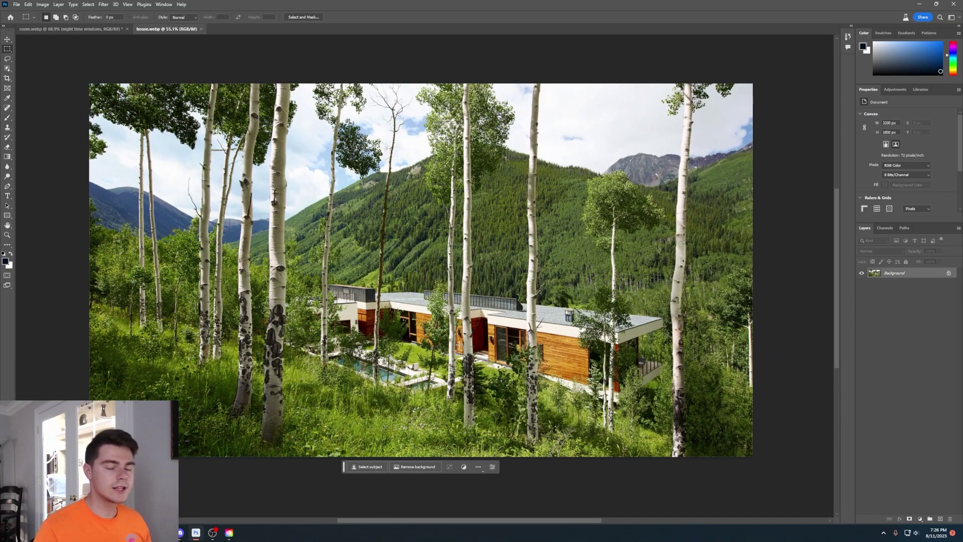
In house.webp, lasso around the whole house and pool and run Generative Fill with an empty prompt to remove them.
{"action": "scroll", "coordinate": [459, 344], "scroll_direction": "down", "scroll_amount": 1}
{"action": "scroll", "coordinate": [505, 341], "scroll_direction": "up", "scroll_amount": 2}
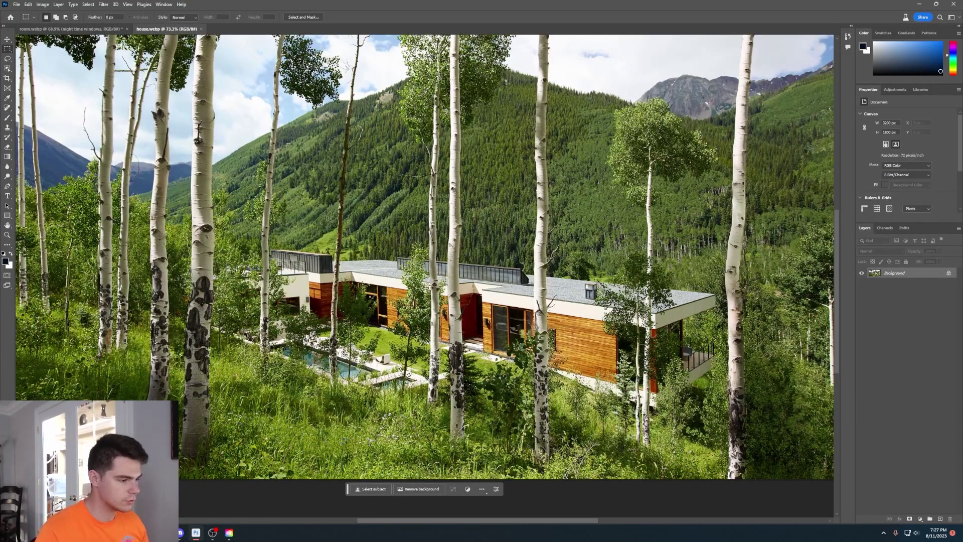
{"action": "key", "text": "l"}
{"action": "left_click_drag", "start_coordinate": [357, 304], "coordinate": [359, 286]}
{"action": "mouse_move", "coordinate": [353, 220]}
{"action": "left_mouse_down"}
{"action": "mouse_move", "coordinate": [223, 241]}
{"action": "mouse_move", "coordinate": [200, 271]}
{"action": "mouse_move", "coordinate": [200, 309]}
{"action": "mouse_move", "coordinate": [275, 356]}
{"action": "mouse_move", "coordinate": [496, 355]}
{"action": "left_mouse_up"}
{"action": "mouse_move", "coordinate": [602, 393]}
{"action": "left_mouse_down"}
{"action": "mouse_move", "coordinate": [692, 398]}
{"action": "mouse_move", "coordinate": [730, 357]}
{"action": "mouse_move", "coordinate": [725, 281]}
{"action": "left_mouse_up"}
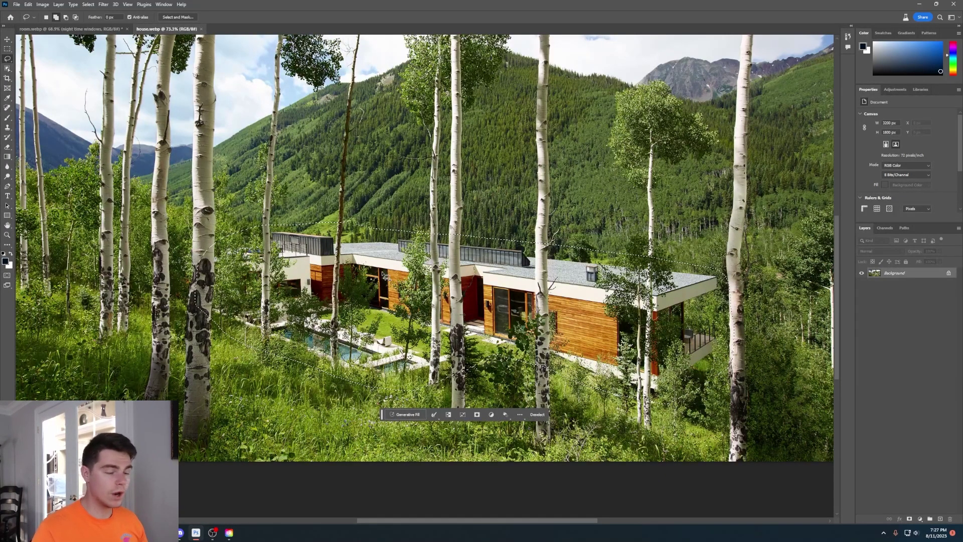
{"action": "left_click", "coordinate": [405, 415]}
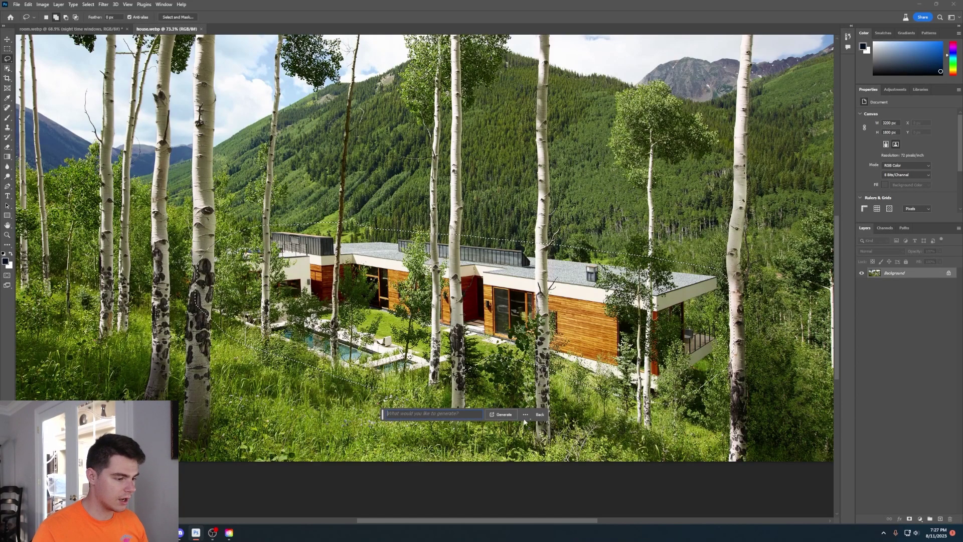
{"action": "left_click", "coordinate": [504, 414]}
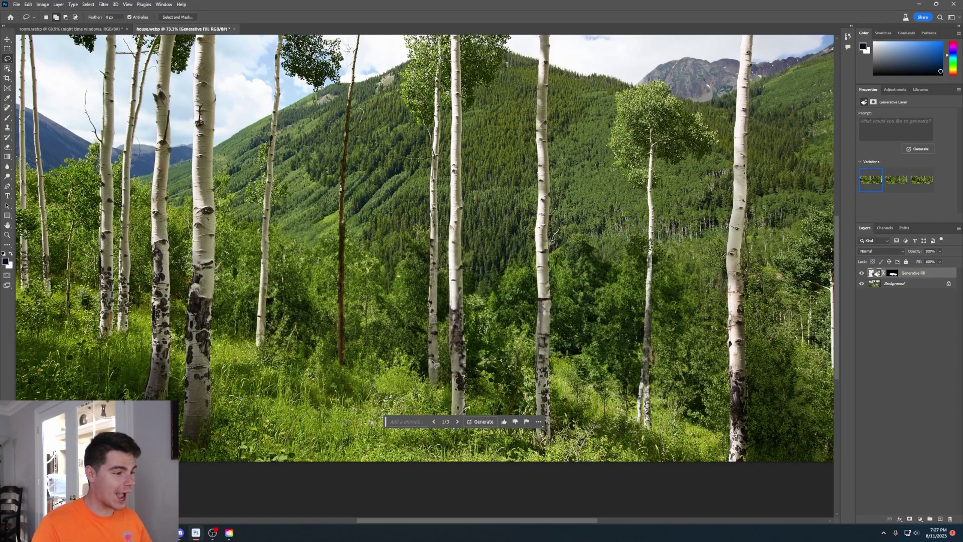
Examine how the fill blends with the tree trunks and undergrowth, and compare it with the original photo.
{"action": "scroll", "coordinate": [406, 276], "scroll_direction": "down", "scroll_amount": 4}
{"action": "scroll", "coordinate": [409, 276], "scroll_direction": "up", "scroll_amount": 7}
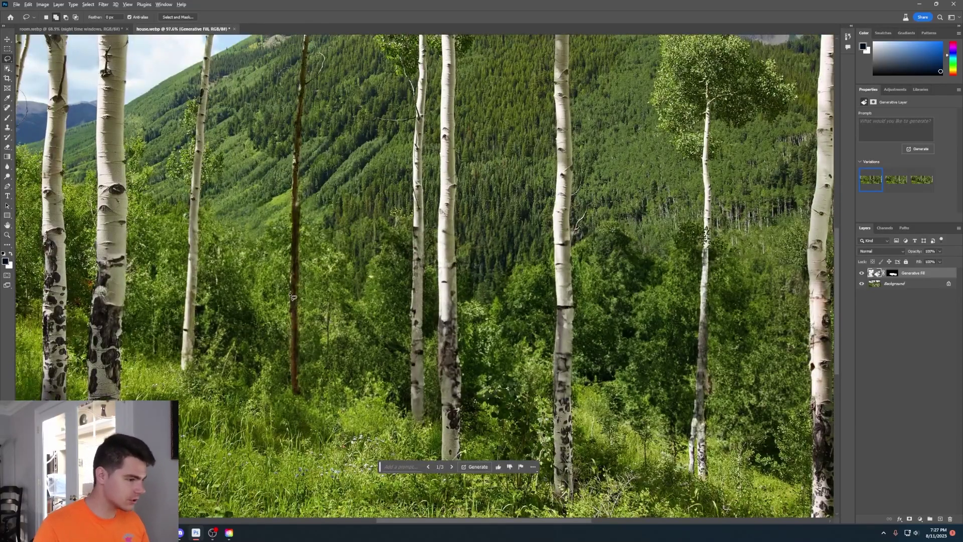
{"action": "scroll", "coordinate": [291, 296], "scroll_direction": "down", "scroll_amount": 2}
{"action": "scroll", "coordinate": [452, 315], "scroll_direction": "down", "scroll_amount": 4}
{"action": "scroll", "coordinate": [303, 315], "scroll_direction": "up", "scroll_amount": 2}
{"action": "scroll", "coordinate": [467, 320], "scroll_direction": "up", "scroll_amount": 1}
{"action": "scroll", "coordinate": [358, 316], "scroll_direction": "down", "scroll_amount": 2}
{"action": "left_click", "coordinate": [862, 273]}
{"action": "left_click", "coordinate": [862, 273]}
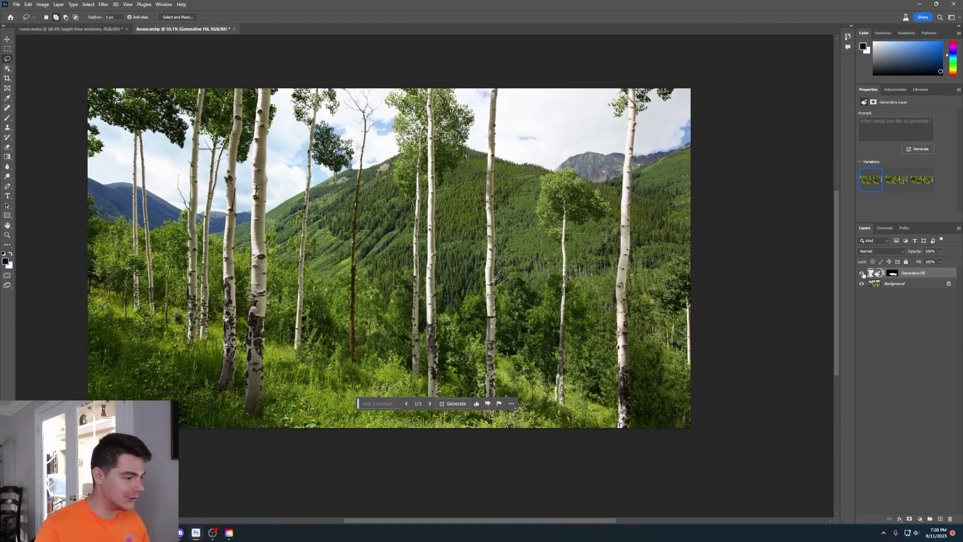
{"action": "key", "text": "ctrl+plus"}
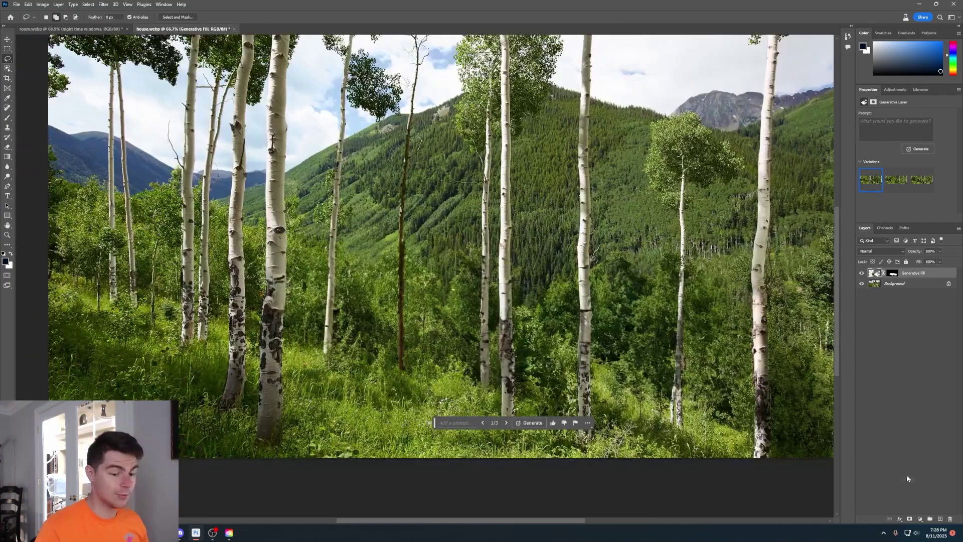
Add a new layer, lasso the former house area among the trees and generate "house behind the trees" in it.
{"action": "left_click", "coordinate": [942, 520]}
{"action": "scroll", "coordinate": [560, 293], "scroll_direction": "down", "scroll_amount": 2}
{"action": "scroll", "coordinate": [552, 291], "scroll_direction": "up", "scroll_amount": 1}
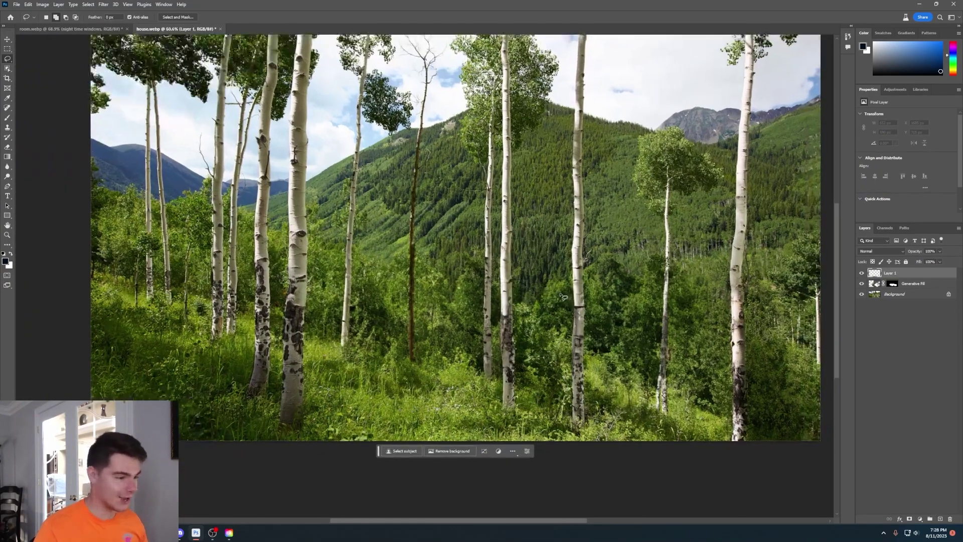
{"action": "mouse_move", "coordinate": [710, 301]}
{"action": "left_mouse_down"}
{"action": "mouse_move", "coordinate": [687, 283]}
{"action": "mouse_move", "coordinate": [454, 212]}
{"action": "mouse_move", "coordinate": [360, 271]}
{"action": "mouse_move", "coordinate": [414, 356]}
{"action": "mouse_move", "coordinate": [652, 399]}
{"action": "left_mouse_up"}
{"action": "type", "text": "house be"}
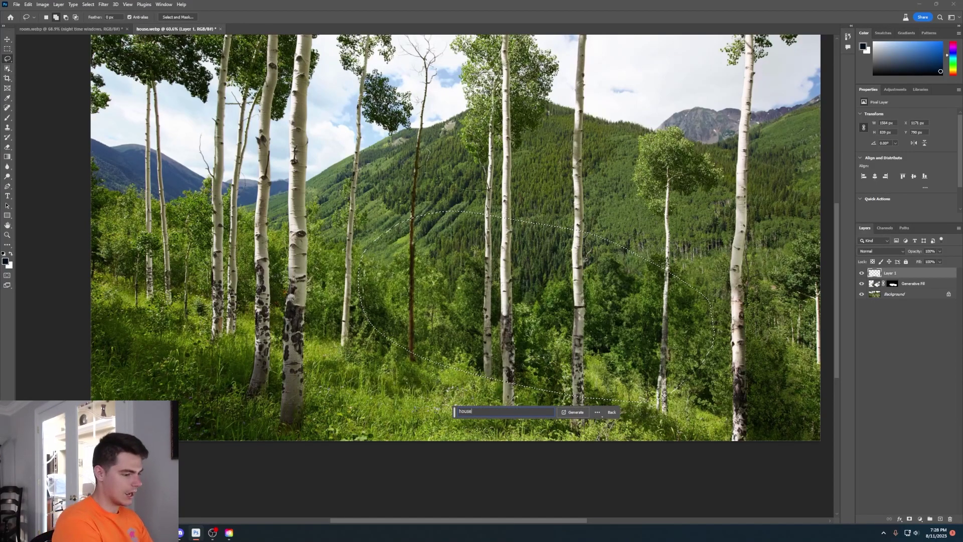
{"action": "type", "text": "hind the tress"}
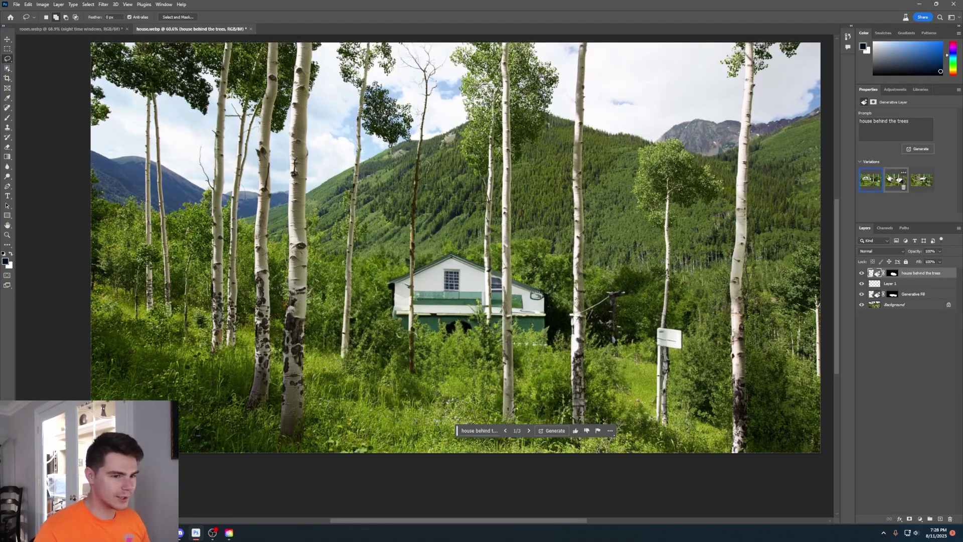
Choose the third house variation, the dark chalet with red and white roofs, and inspect it behind the trunks.
{"action": "left_click", "coordinate": [920, 180]}
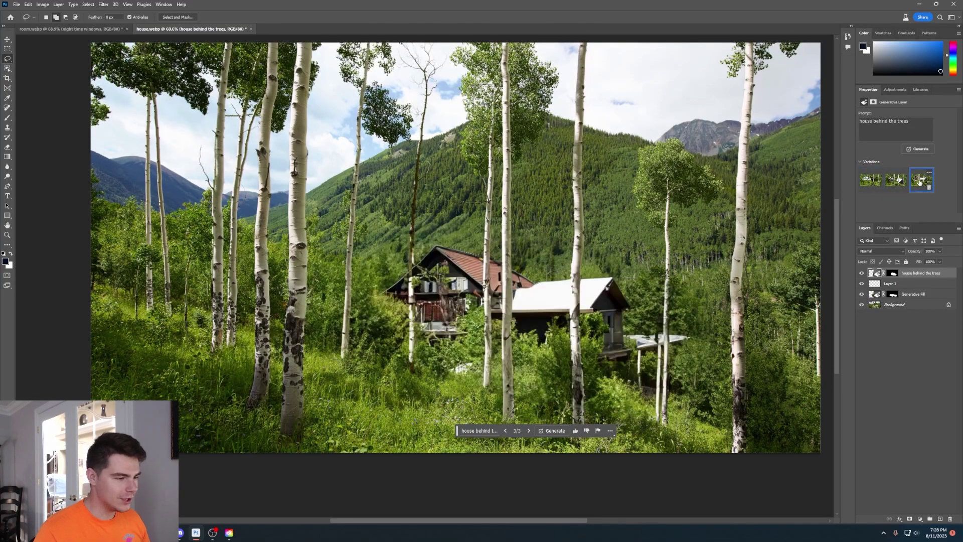
{"action": "scroll", "coordinate": [433, 271], "scroll_direction": "down", "scroll_amount": 4}
{"action": "scroll", "coordinate": [574, 304], "scroll_direction": "up", "scroll_amount": 4}
{"action": "scroll", "coordinate": [575, 304], "scroll_direction": "up", "scroll_amount": 1}
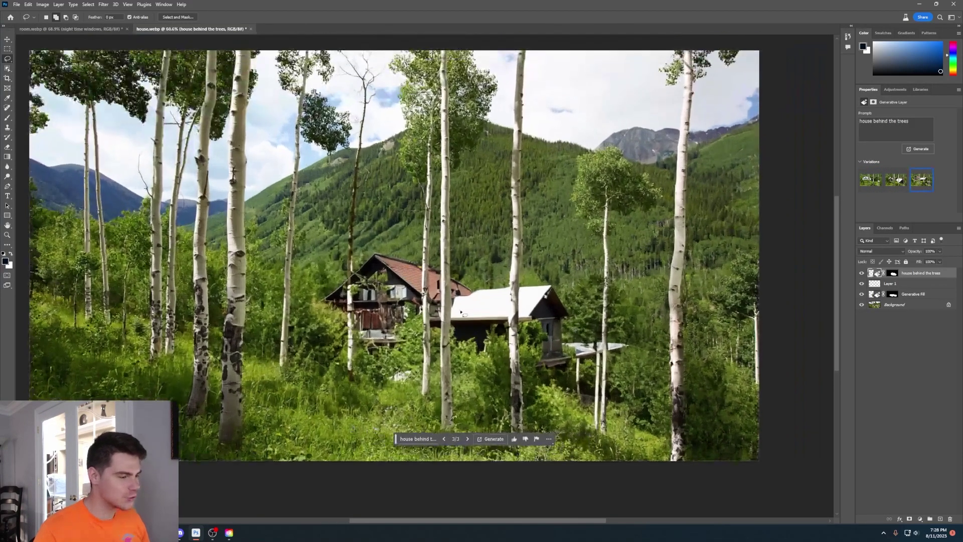
{"action": "scroll", "coordinate": [396, 295], "scroll_direction": "up", "scroll_amount": 5}
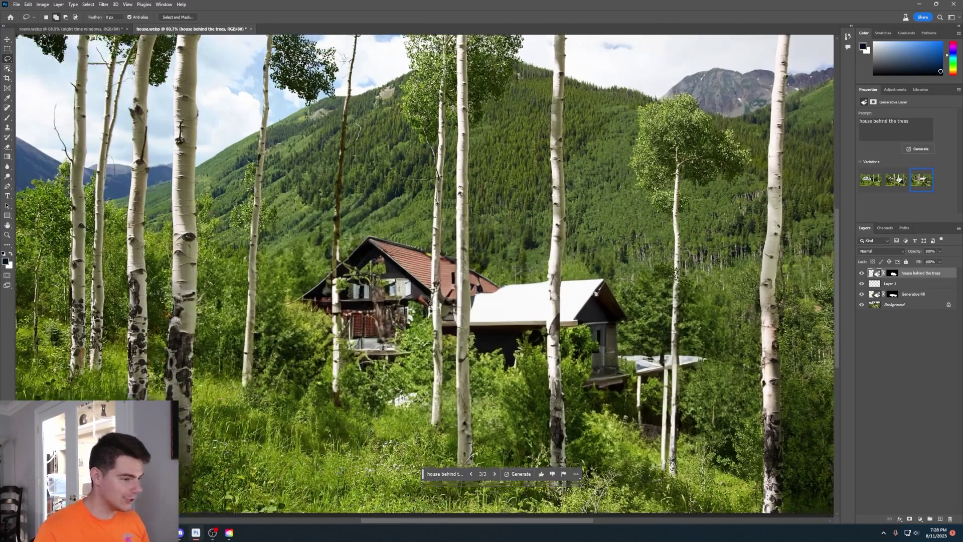
Examine the generated chalet behind the tree trunks up close and within the whole forest photo.
{"action": "scroll", "coordinate": [321, 251], "scroll_direction": "down", "scroll_amount": 4}
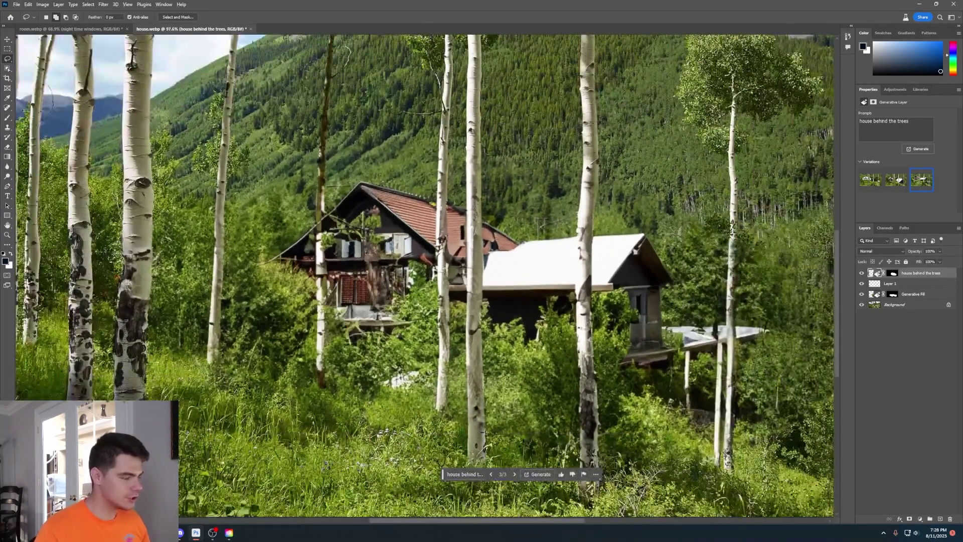
{"action": "scroll", "coordinate": [378, 253], "scroll_direction": "down", "scroll_amount": 3}
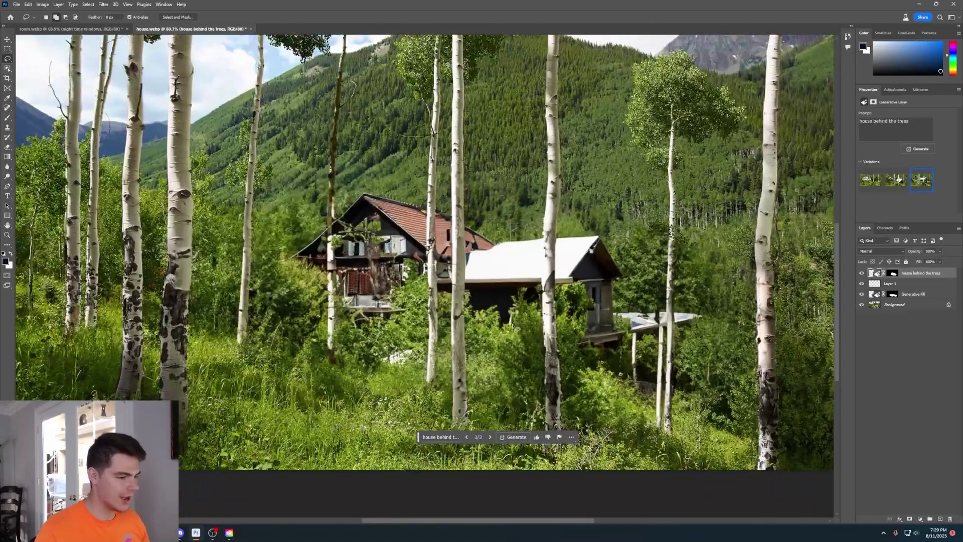
{"action": "scroll", "coordinate": [322, 250], "scroll_direction": "up", "scroll_amount": 3}
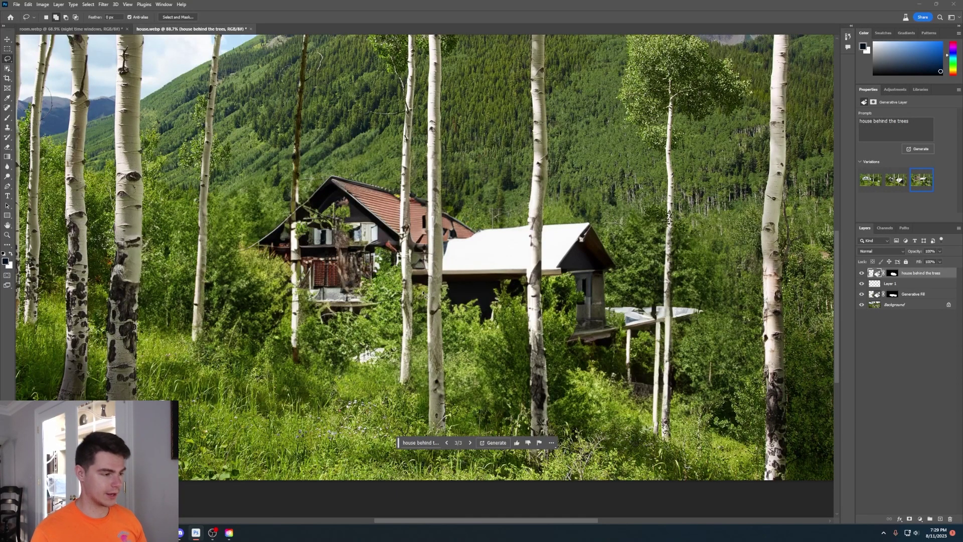
{"action": "scroll", "coordinate": [423, 293], "scroll_direction": "up", "scroll_amount": 1}
{"action": "scroll", "coordinate": [464, 301], "scroll_direction": "down", "scroll_amount": 4}
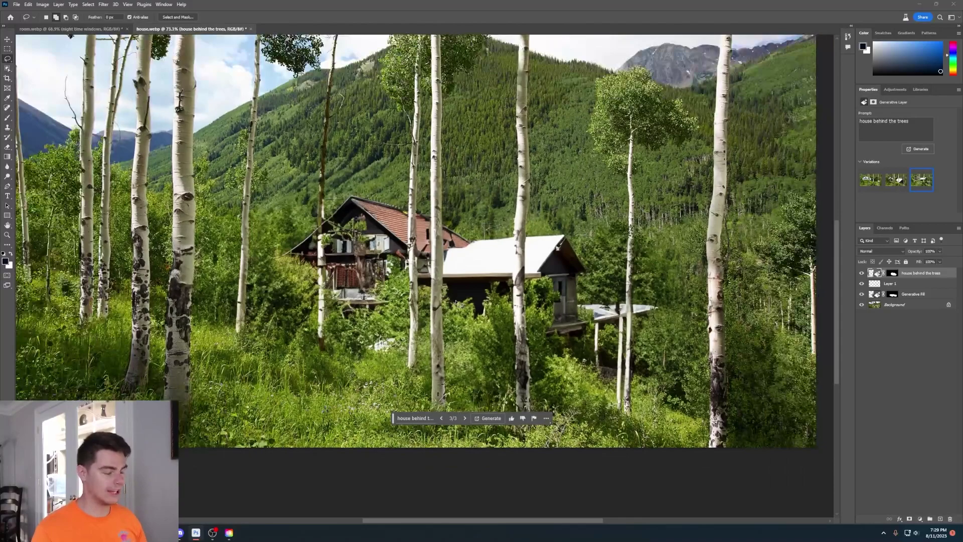
{"action": "scroll", "coordinate": [461, 303], "scroll_direction": "up", "scroll_amount": 1}
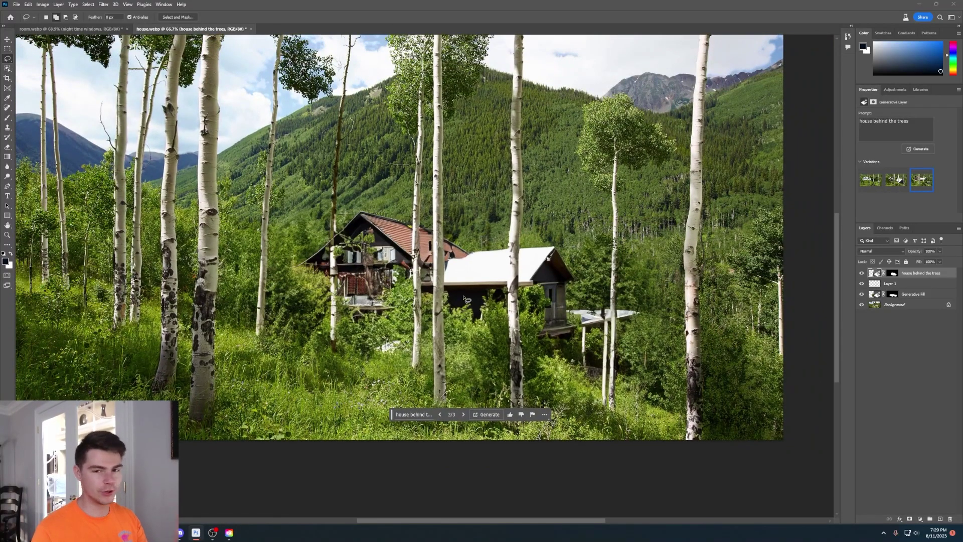
{"action": "key", "text": "m"}
{"action": "scroll", "coordinate": [463, 330], "scroll_direction": "down", "scroll_amount": 2}
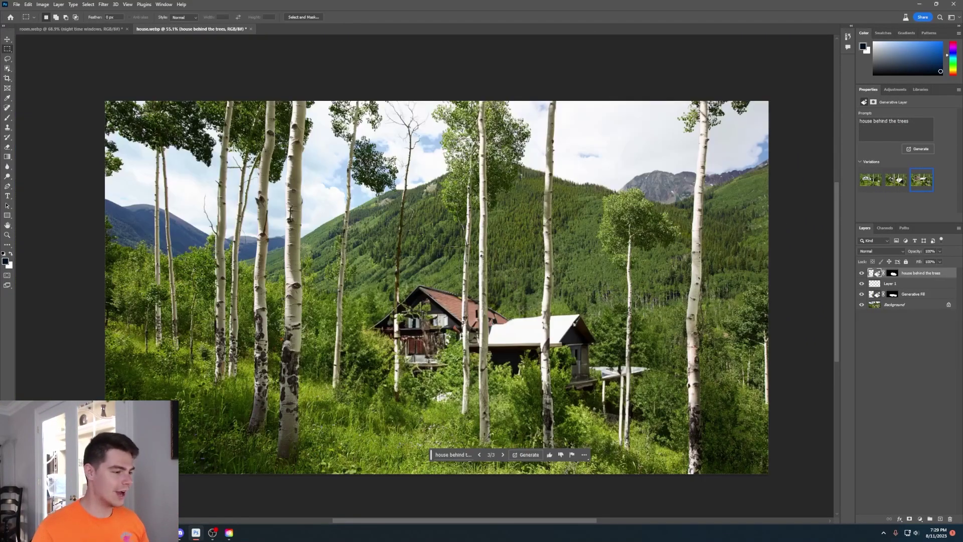
{"action": "scroll", "coordinate": [420, 283], "scroll_direction": "up", "scroll_amount": 2}
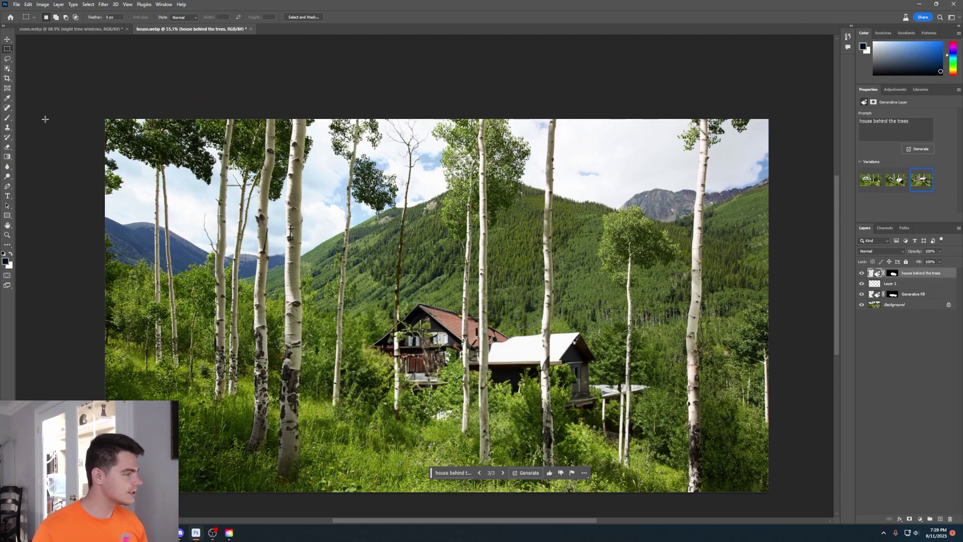
Extend the canvas above the treetops with the Crop tool and fill it by Generative Expand with an empty prompt.
{"action": "key", "text": "c"}
{"action": "scroll", "coordinate": [399, 464], "scroll_direction": "down", "scroll_amount": 1}
{"action": "left_click_drag", "start_coordinate": [430, 180], "coordinate": [430, 127]}
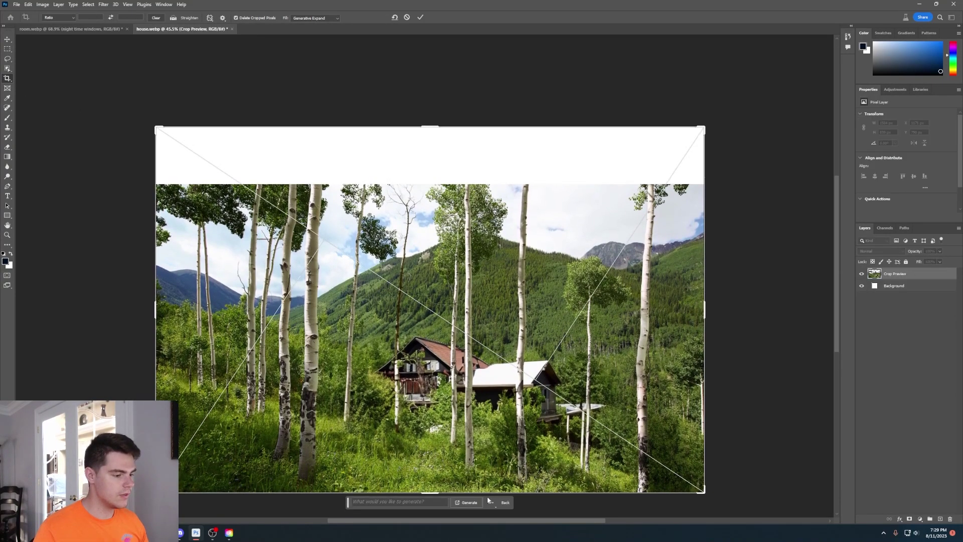
{"action": "left_click", "coordinate": [469, 503]}
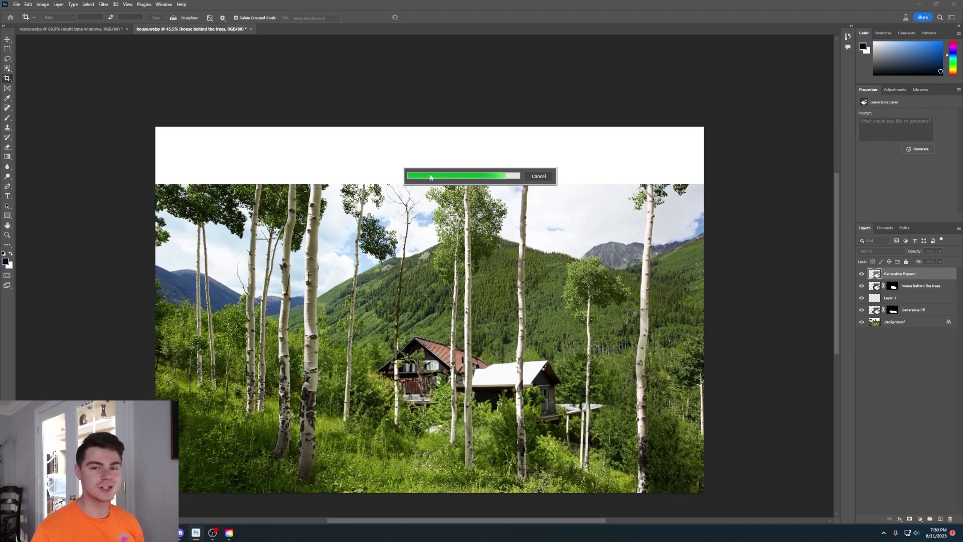
{"action": "left_click_drag", "start_coordinate": [353, 212], "coordinate": [379, 354]}
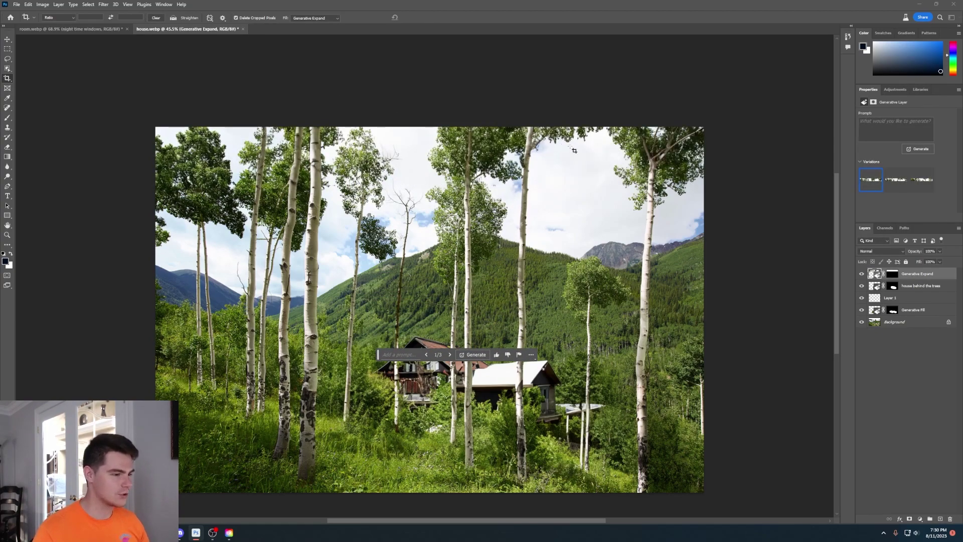
Extend the canvas beyond the photo's left edge and fill the new strip by Generative Expand with an empty prompt.
{"action": "scroll", "coordinate": [502, 311], "scroll_direction": "down", "scroll_amount": 1}
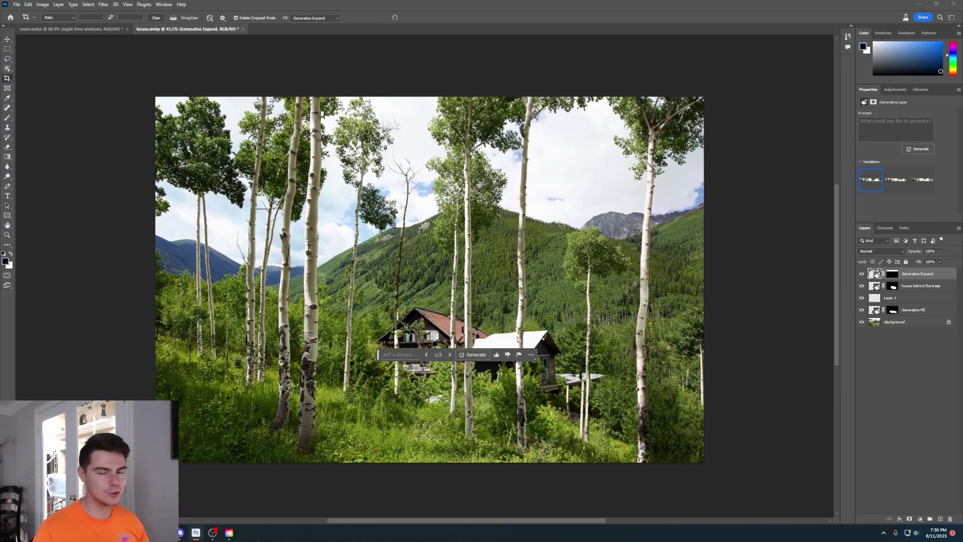
{"action": "scroll", "coordinate": [401, 166], "scroll_direction": "up", "scroll_amount": 3}
{"action": "scroll", "coordinate": [384, 123], "scroll_direction": "down", "scroll_amount": 1}
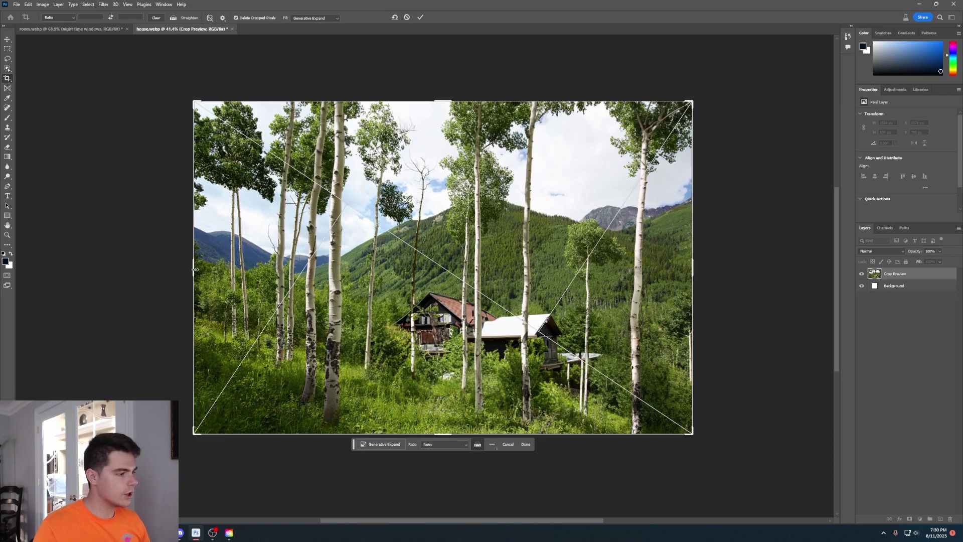
{"action": "left_click_drag", "start_coordinate": [195, 269], "coordinate": [134, 266]}
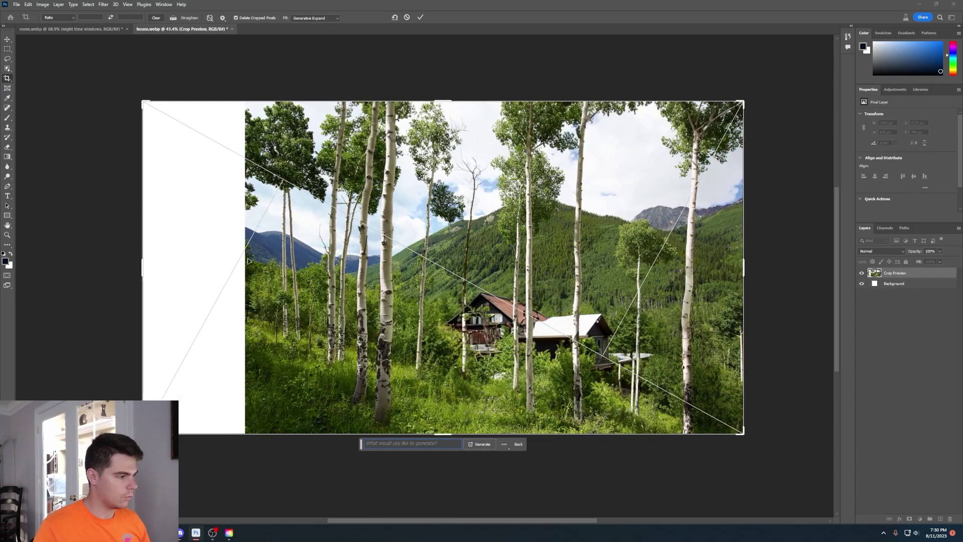
{"action": "left_click", "coordinate": [481, 444]}
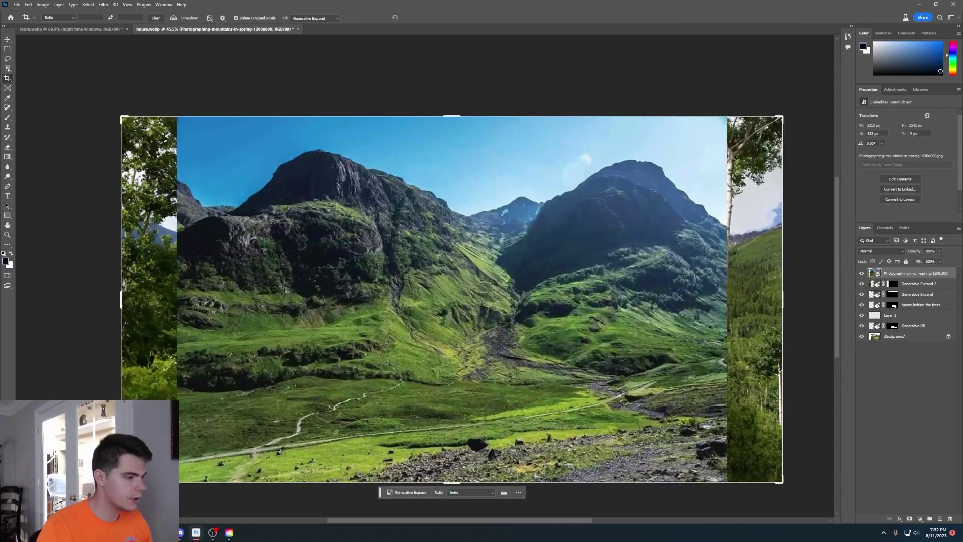
Widen the canvas to the right with Background (default) fill and move the mountain photo to its far end, leaving a white gap beside the forest.
{"action": "scroll", "coordinate": [506, 214], "scroll_direction": "down", "scroll_amount": 1}
{"action": "scroll", "coordinate": [488, 369], "scroll_direction": "down", "scroll_amount": 4}
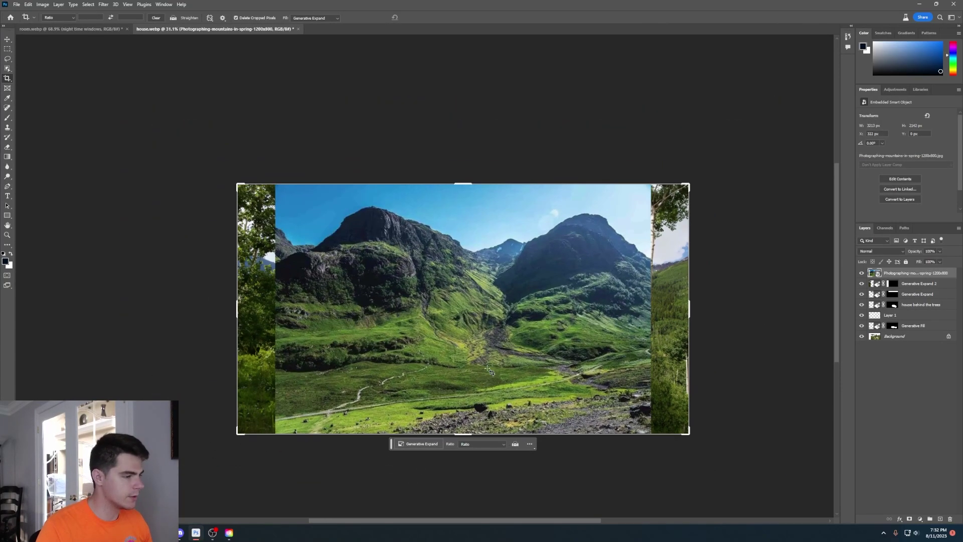
{"action": "scroll", "coordinate": [508, 357], "scroll_direction": "up", "scroll_amount": 4}
{"action": "left_click", "coordinate": [445, 297]}
{"action": "scroll", "coordinate": [359, 273], "scroll_direction": "down", "scroll_amount": 6}
{"action": "scroll", "coordinate": [522, 333], "scroll_direction": "up", "scroll_amount": 2}
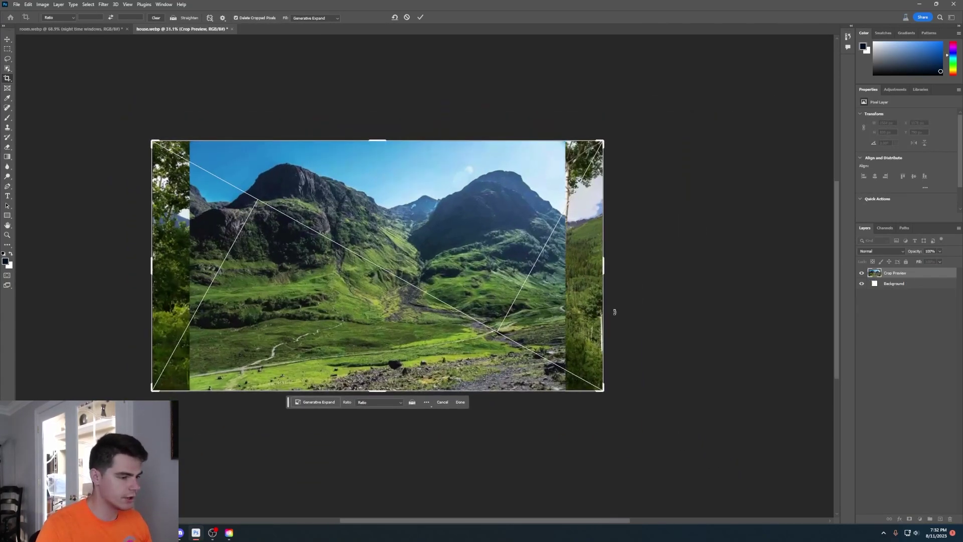
{"action": "left_click_drag", "start_coordinate": [605, 269], "coordinate": [726, 265]}
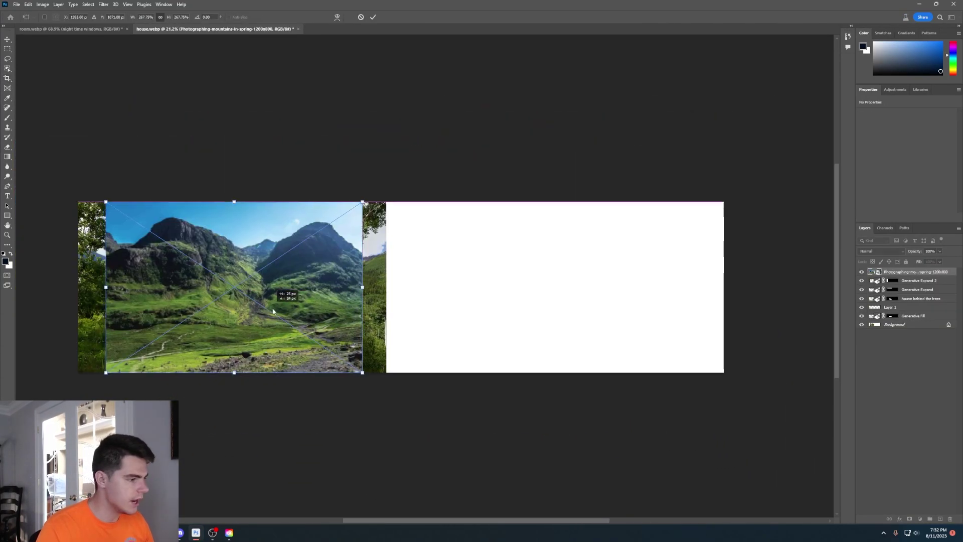
{"action": "left_click_drag", "start_coordinate": [277, 307], "coordinate": [626, 305]}
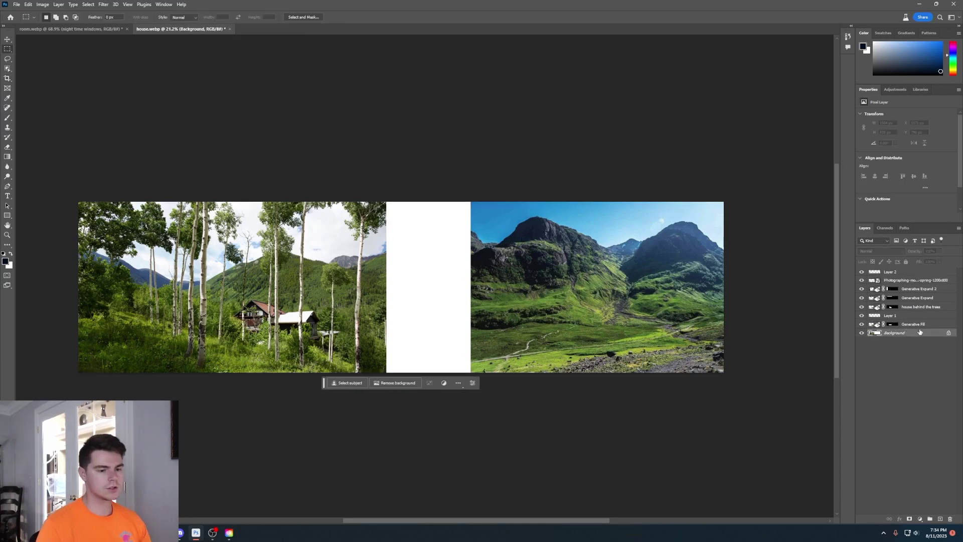
Unlock the background layer and group all layers together.
{"action": "left_click", "coordinate": [920, 326]}
{"action": "left_click", "coordinate": [948, 333]}
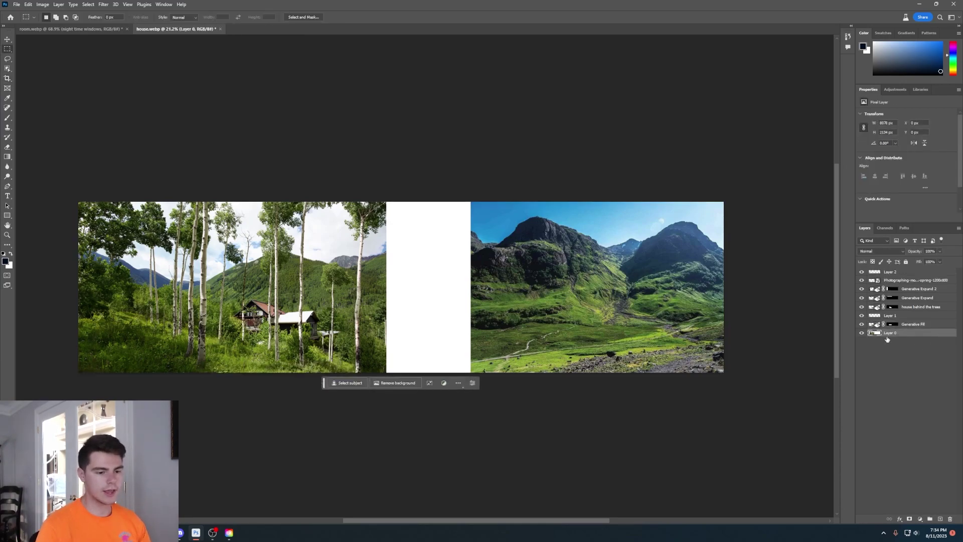
{"action": "left_click", "coordinate": [912, 273], "text": "shift"}
{"action": "key", "text": "ctrl+g"}
Duplicate the layer group and merge the copy into a single pixel layer.
{"action": "key", "text": "ctrl+j"}
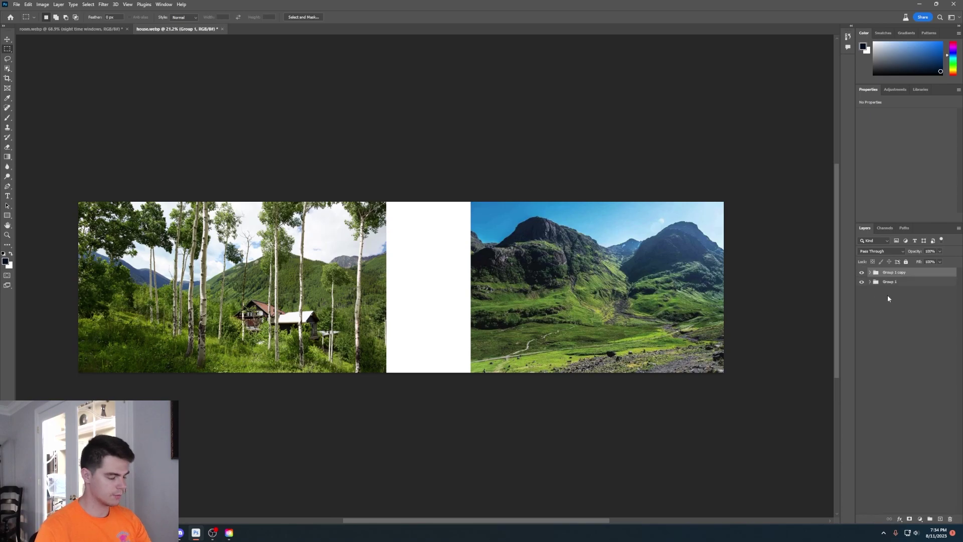
{"action": "right_click", "coordinate": [897, 272]}
{"action": "left_click", "coordinate": [839, 464]}
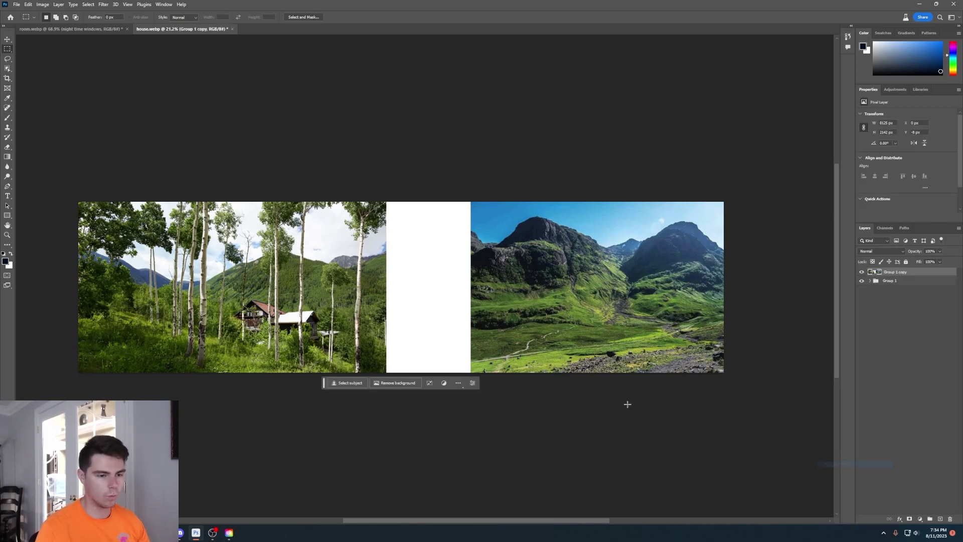
Select the white gap with a slight overlap onto both photos, run Generative Fill with an empty prompt and inspect the blend.
{"action": "scroll", "coordinate": [328, 343], "scroll_direction": "up", "scroll_amount": 3}
{"action": "scroll", "coordinate": [306, 361], "scroll_direction": "down", "scroll_amount": 2}
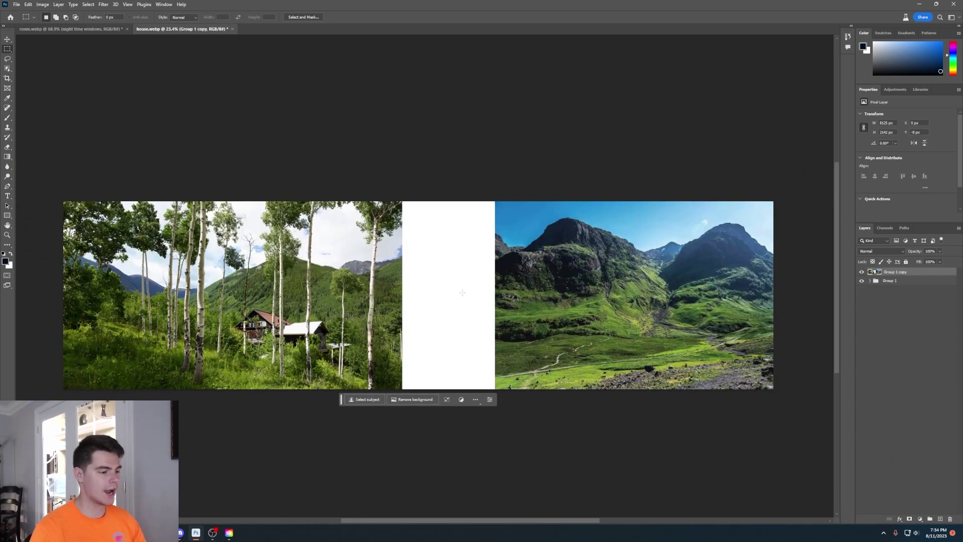
{"action": "left_click_drag", "start_coordinate": [416, 221], "coordinate": [499, 396]}
{"action": "left_click", "coordinate": [396, 401]}
{"action": "left_click", "coordinate": [480, 404]}
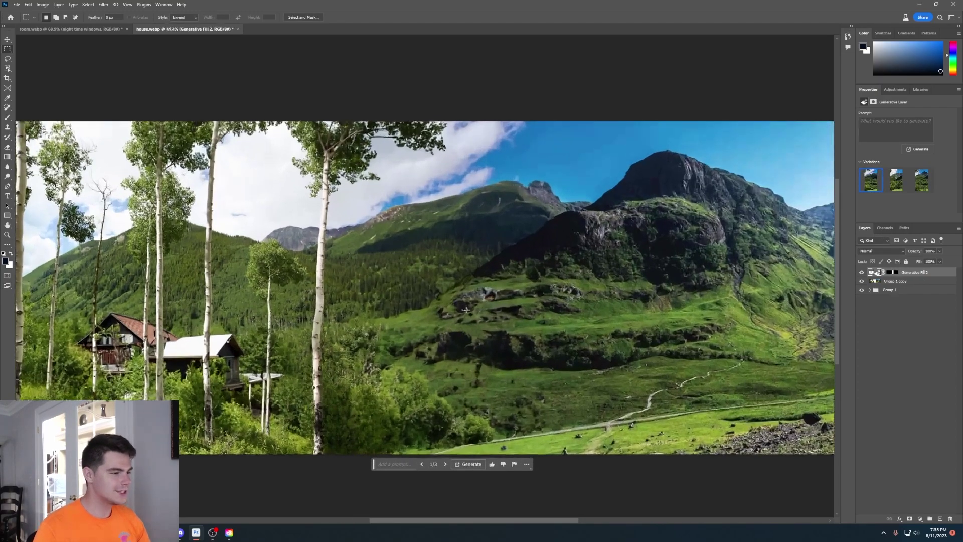
{"action": "scroll", "coordinate": [466, 309], "scroll_direction": "down", "scroll_amount": 3}
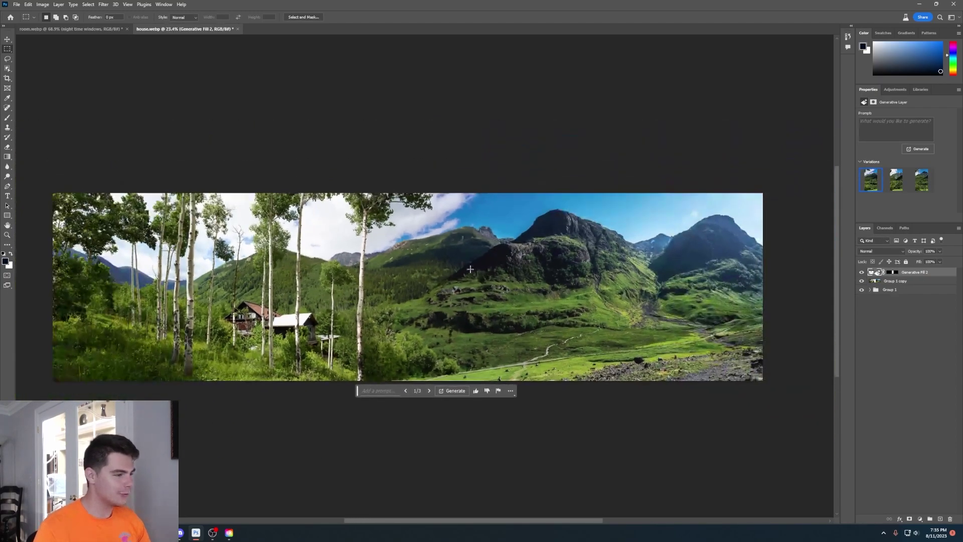
{"action": "scroll", "coordinate": [410, 279], "scroll_direction": "up", "scroll_amount": 3}
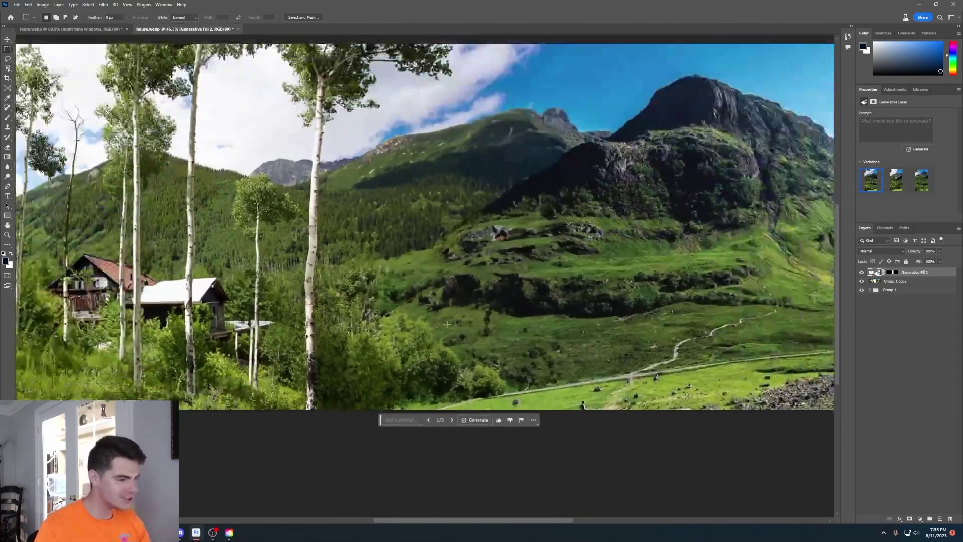
{"action": "scroll", "coordinate": [429, 301], "scroll_direction": "up", "scroll_amount": 2}
{"action": "scroll", "coordinate": [338, 198], "scroll_direction": "down", "scroll_amount": 2}
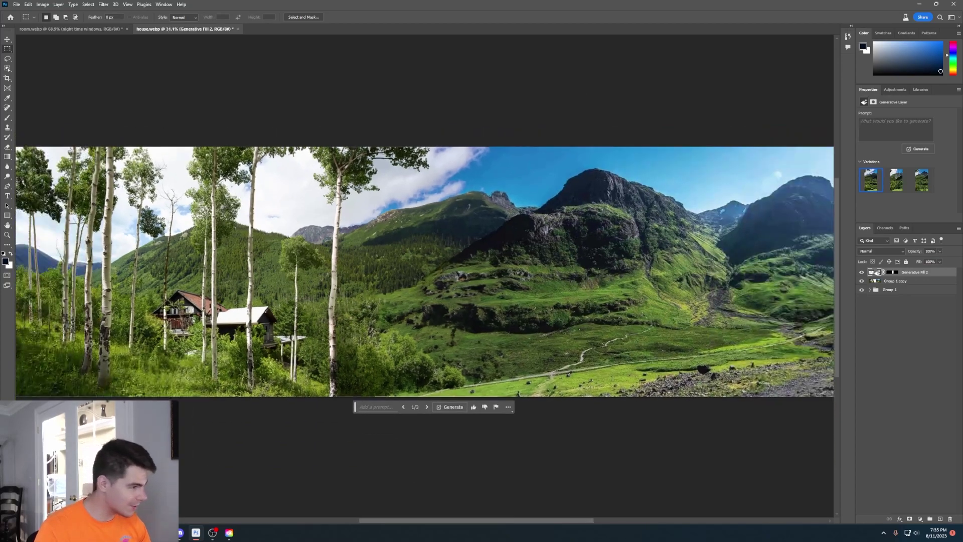
{"action": "scroll", "coordinate": [416, 244], "scroll_direction": "up", "scroll_amount": 2}
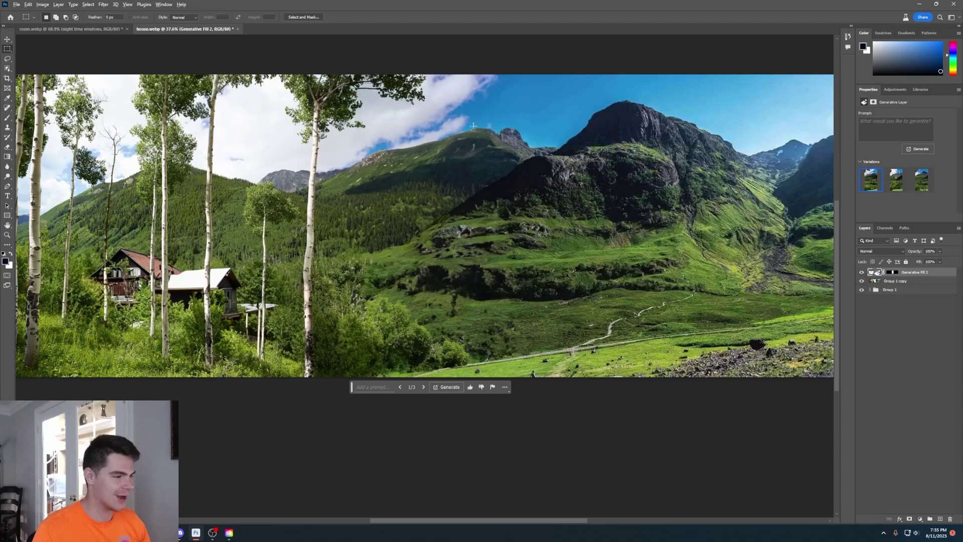
Extend the canvas above the panorama by Generative Expand with an empty prompt and choose the second variation.
{"action": "scroll", "coordinate": [473, 125], "scroll_direction": "down", "scroll_amount": 4}
{"action": "key", "text": "c"}
{"action": "left_click_drag", "start_coordinate": [420, 198], "coordinate": [420, 174]}
{"action": "left_click", "coordinate": [384, 404]}
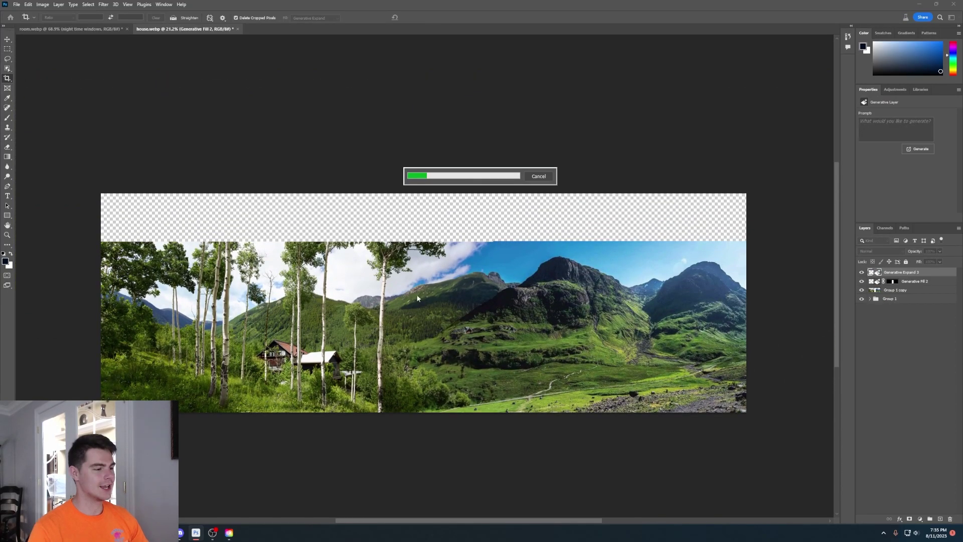
{"action": "scroll", "coordinate": [502, 187], "scroll_direction": "down", "scroll_amount": 1}
{"action": "scroll", "coordinate": [417, 201], "scroll_direction": "up", "scroll_amount": 1}
{"action": "scroll", "coordinate": [417, 201], "scroll_direction": "down", "scroll_amount": 1}
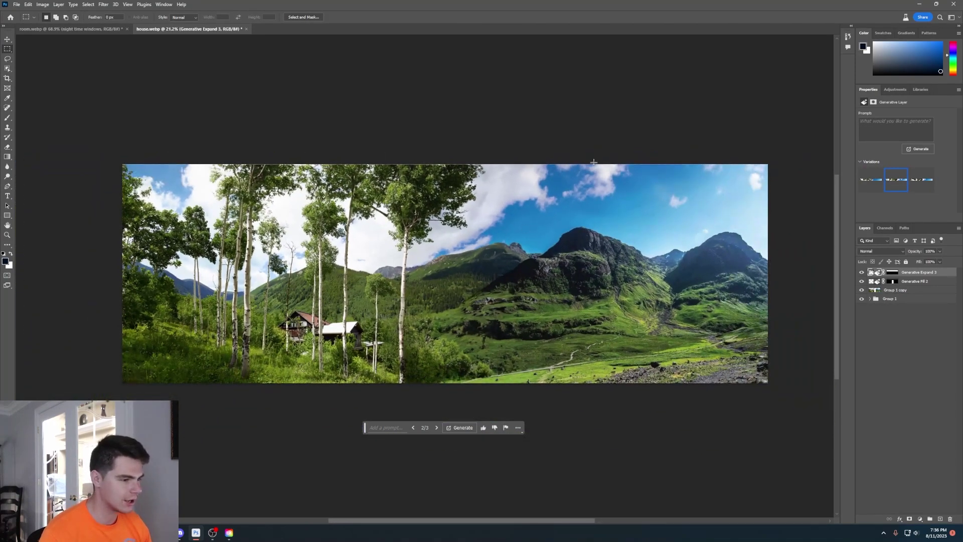
Extend the canvas below the panorama and fill the new foreground by Generative Expand with an empty prompt.
{"action": "key", "text": "c"}
{"action": "left_click_drag", "start_coordinate": [444, 334], "coordinate": [446, 366]}
{"action": "left_click", "coordinate": [483, 375]}
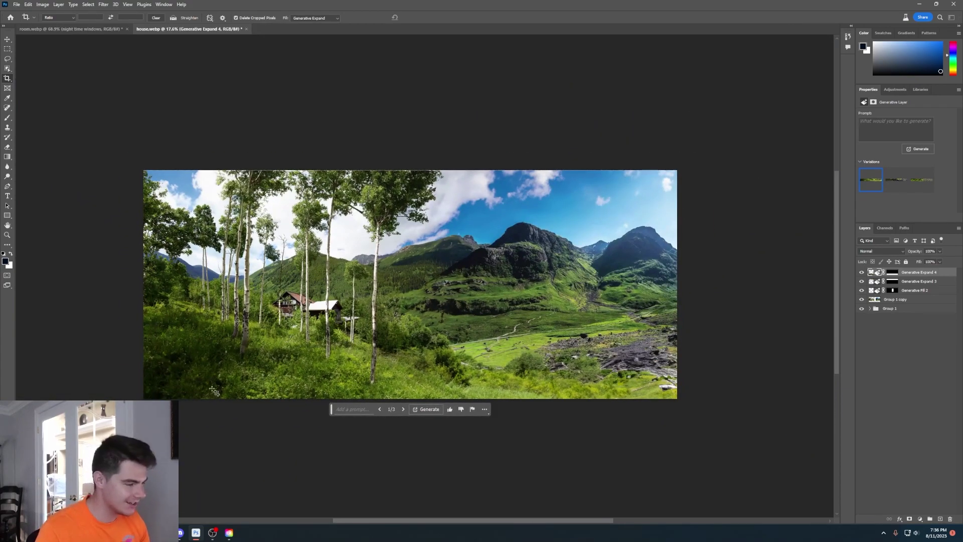
Compare the rocky second variation of the new foreground with the grassy first one, and settle on the first.
{"action": "left_click", "coordinate": [892, 184]}
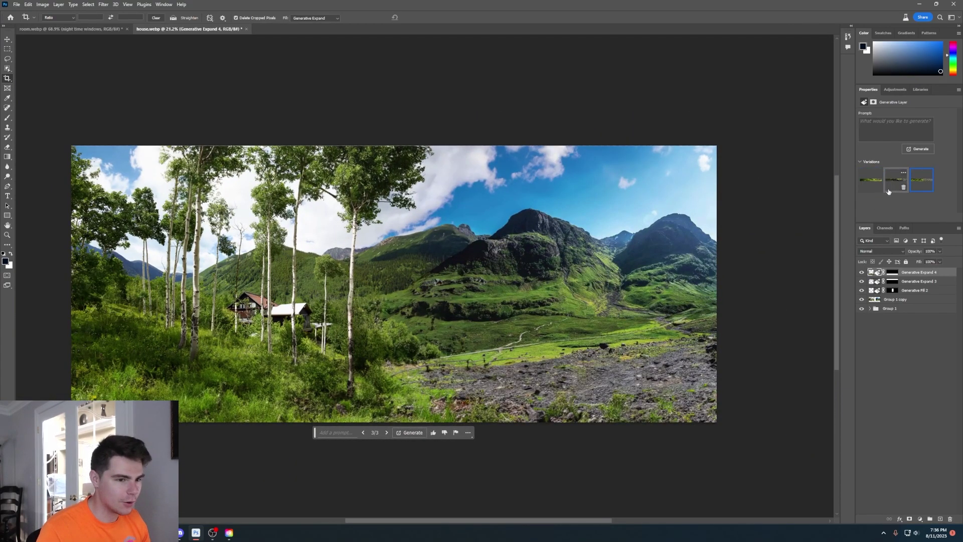
{"action": "left_click", "coordinate": [889, 190]}
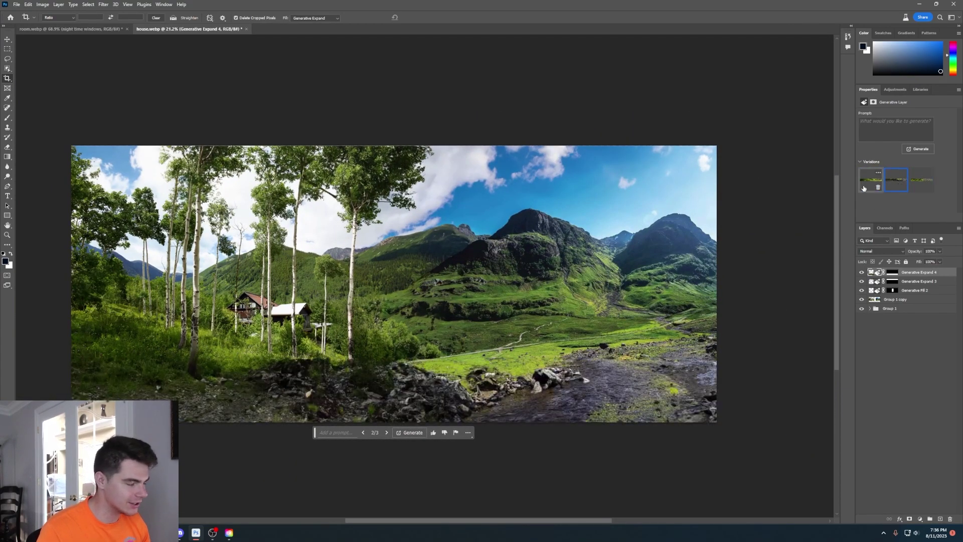
{"action": "left_click", "coordinate": [871, 180]}
{"action": "left_click", "coordinate": [893, 182]}
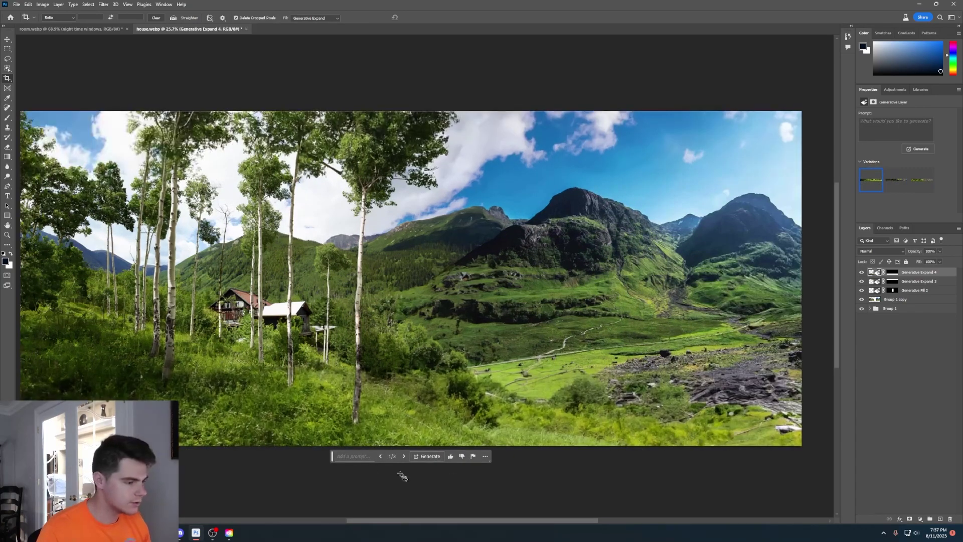
{"action": "scroll", "coordinate": [317, 432], "scroll_direction": "down", "scroll_amount": 1}
{"action": "scroll", "coordinate": [326, 427], "scroll_direction": "up", "scroll_amount": 1}
{"action": "scroll", "coordinate": [340, 422], "scroll_direction": "down", "scroll_amount": 1}
{"action": "scroll", "coordinate": [340, 422], "scroll_direction": "down", "scroll_amount": 1}
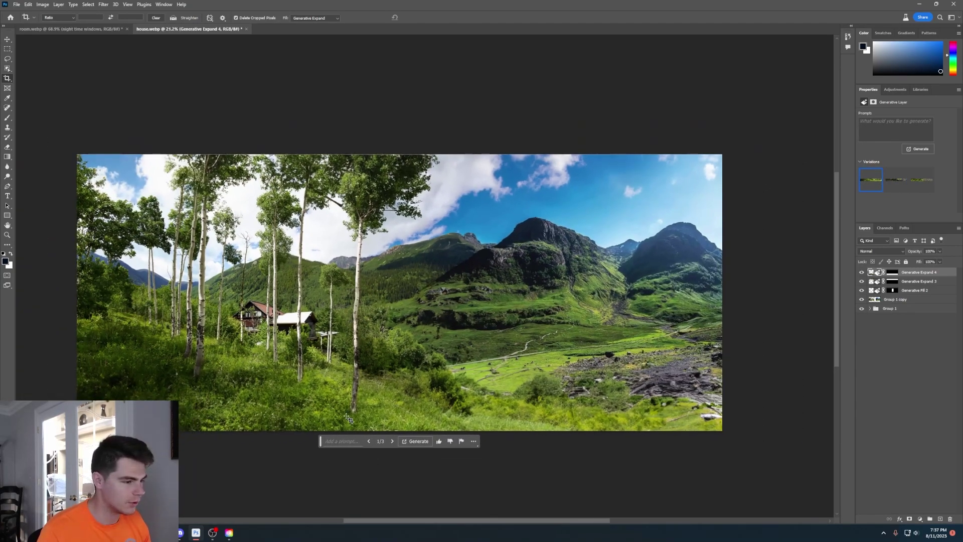
{"action": "scroll", "coordinate": [419, 335], "scroll_direction": "up", "scroll_amount": 1}
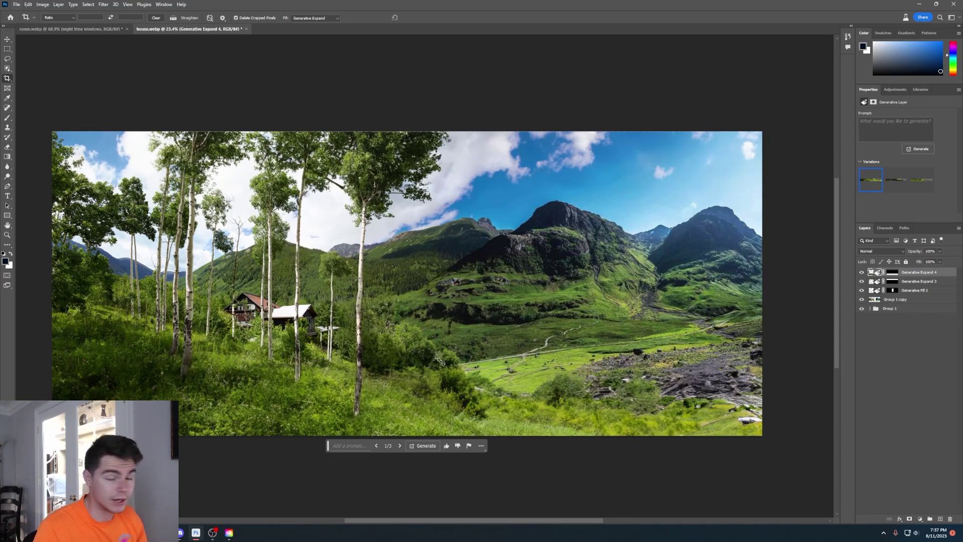
{"action": "scroll", "coordinate": [461, 360], "scroll_direction": "down", "scroll_amount": 1}
{"action": "scroll", "coordinate": [298, 384], "scroll_direction": "up", "scroll_amount": 1}
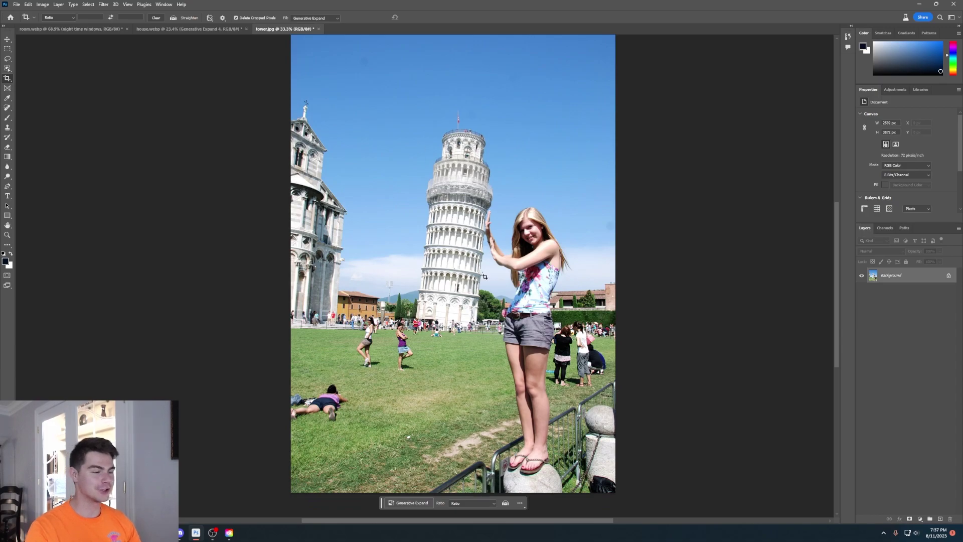
Lasso the person lying on the lawn in the tower photo and remove them by Generative Fill with an empty prompt.
{"action": "scroll", "coordinate": [482, 245], "scroll_direction": "up", "scroll_amount": 1}
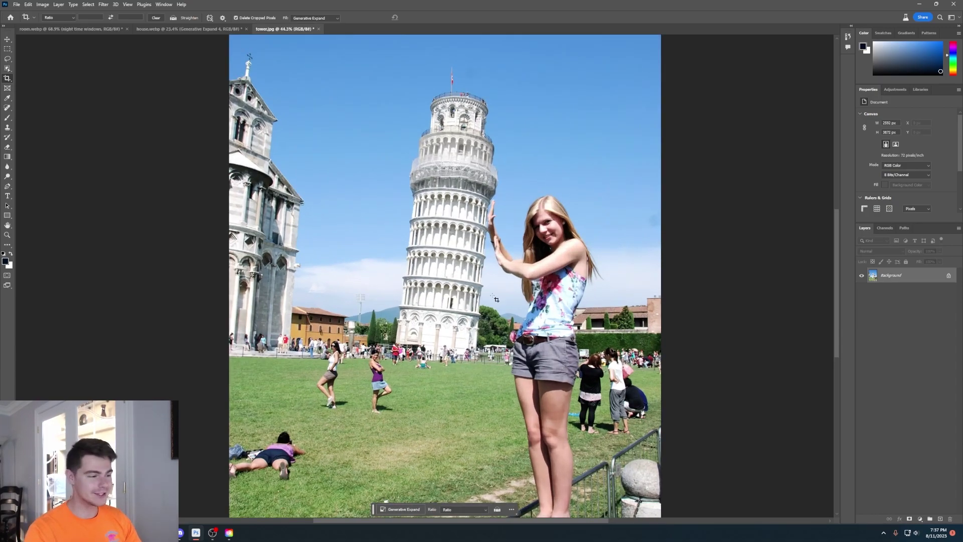
{"action": "scroll", "coordinate": [575, 344], "scroll_direction": "down", "scroll_amount": 1}
{"action": "scroll", "coordinate": [508, 438], "scroll_direction": "down", "scroll_amount": 1}
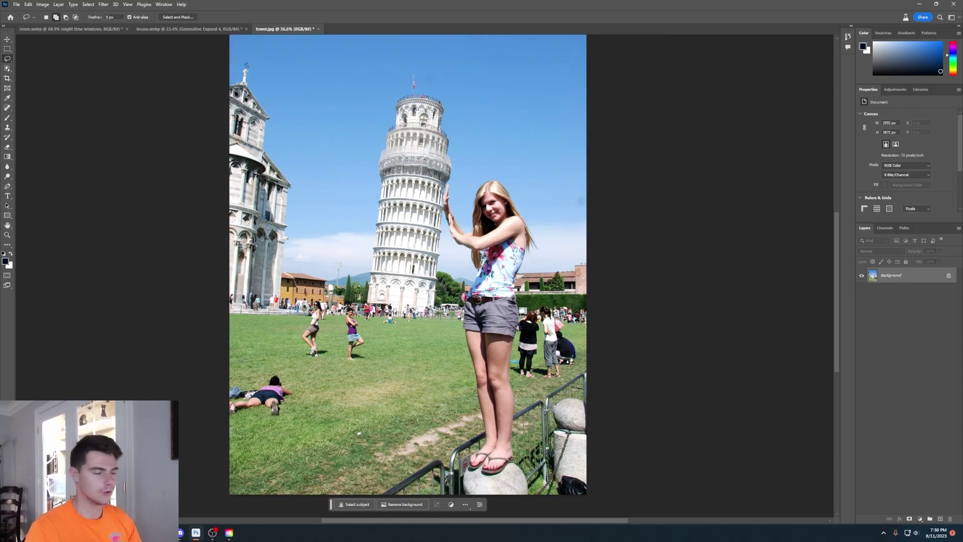
{"action": "scroll", "coordinate": [270, 381], "scroll_direction": "up", "scroll_amount": 3}
{"action": "scroll", "coordinate": [261, 387], "scroll_direction": "down", "scroll_amount": 3}
{"action": "mouse_move", "coordinate": [200, 405]}
{"action": "left_mouse_down"}
{"action": "mouse_move", "coordinate": [257, 355]}
{"action": "mouse_move", "coordinate": [207, 335]}
{"action": "mouse_move", "coordinate": [162, 371]}
{"action": "mouse_move", "coordinate": [160, 396]}
{"action": "left_mouse_up"}
{"action": "left_click", "coordinate": [200, 417]}
{"action": "left_click", "coordinate": [286, 417]}
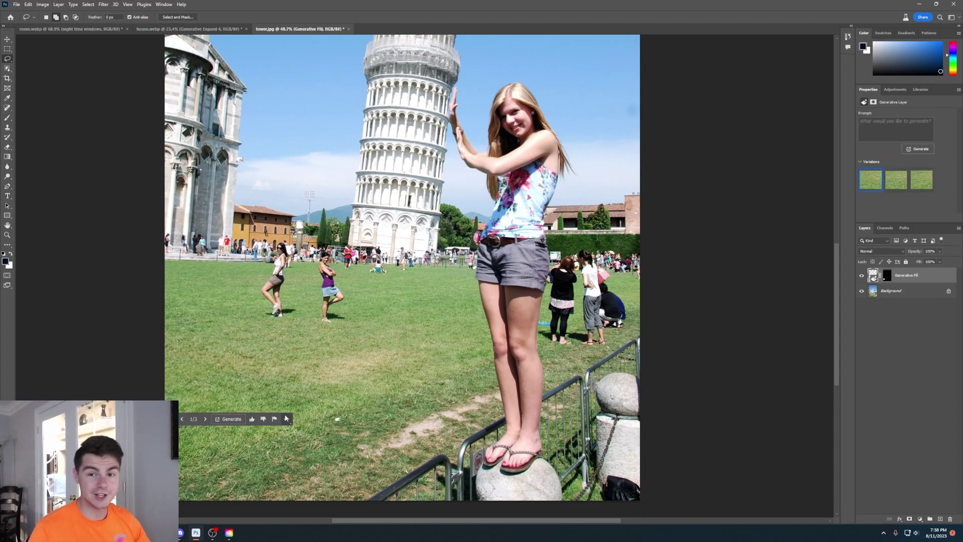
Remove the posing woman on the lawn by Generative Fill with an empty prompt, and lasso the second woman beside her.
{"action": "mouse_move", "coordinate": [293, 244]}
{"action": "left_mouse_down"}
{"action": "mouse_move", "coordinate": [268, 262]}
{"action": "mouse_move", "coordinate": [278, 329]}
{"action": "left_mouse_up"}
{"action": "left_click", "coordinate": [220, 344]}
{"action": "left_click", "coordinate": [317, 342]}
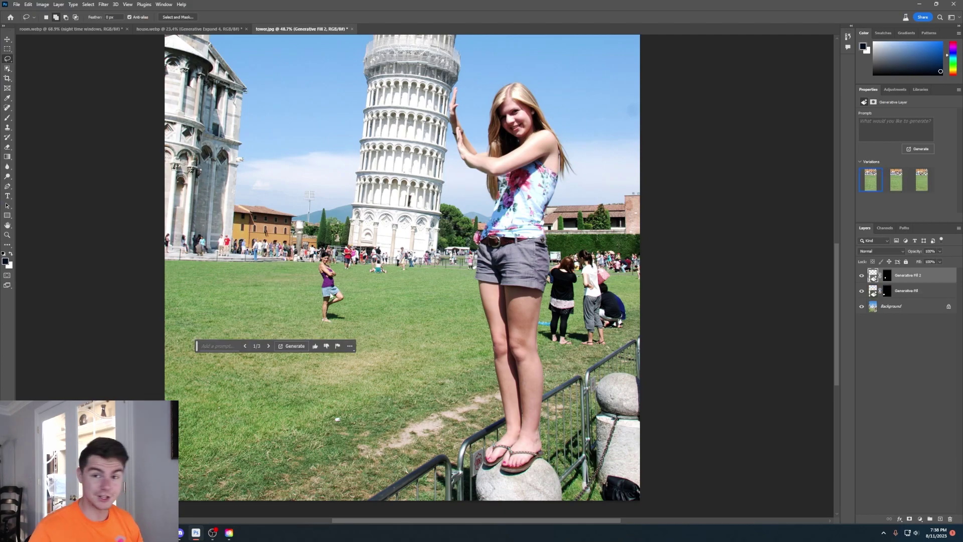
{"action": "left_click_drag", "start_coordinate": [347, 289], "coordinate": [325, 244]}
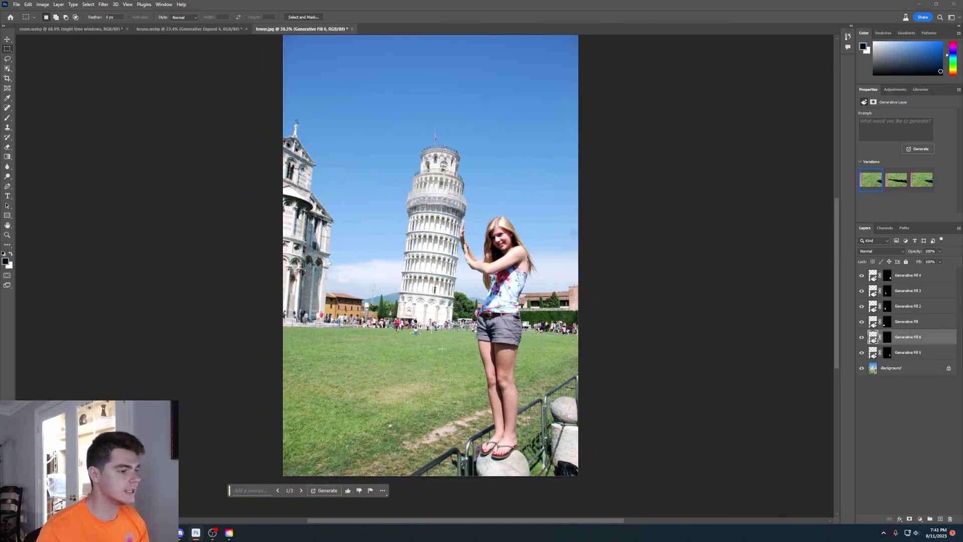
Show the hidden layer group of fills and inspect the lawn and tower area where the people were removed.
{"action": "scroll", "coordinate": [442, 348], "scroll_direction": "up", "scroll_amount": 2}
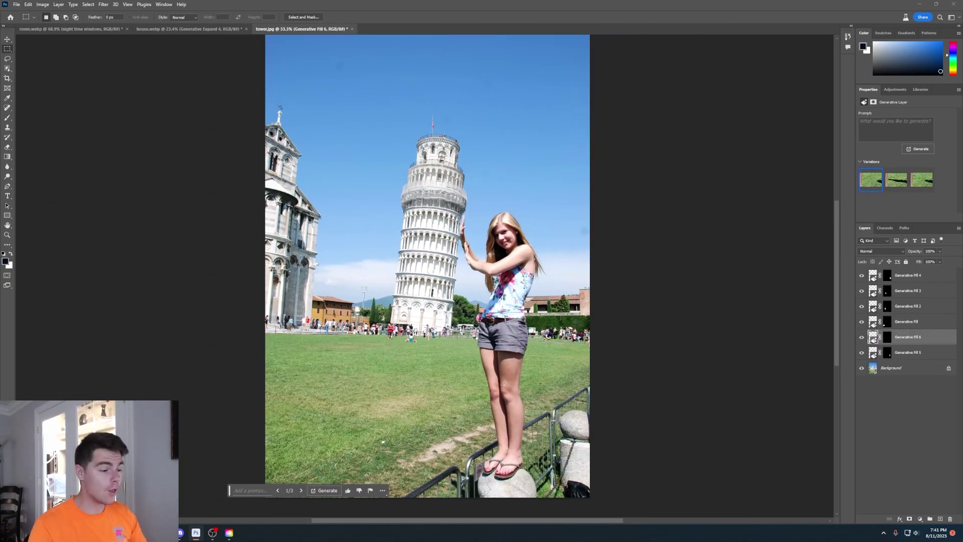
{"action": "scroll", "coordinate": [504, 384], "scroll_direction": "up", "scroll_amount": 2}
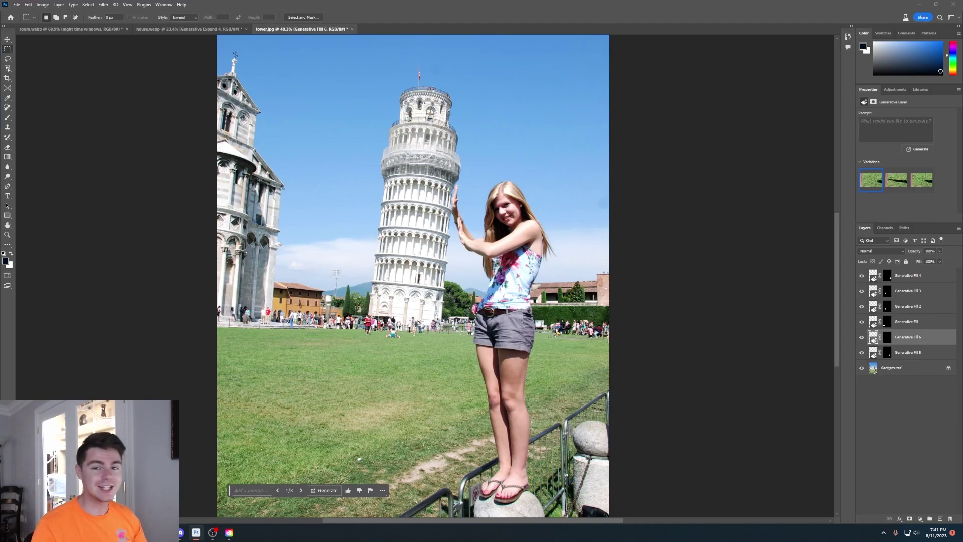
{"action": "scroll", "coordinate": [602, 351], "scroll_direction": "up", "scroll_amount": 2}
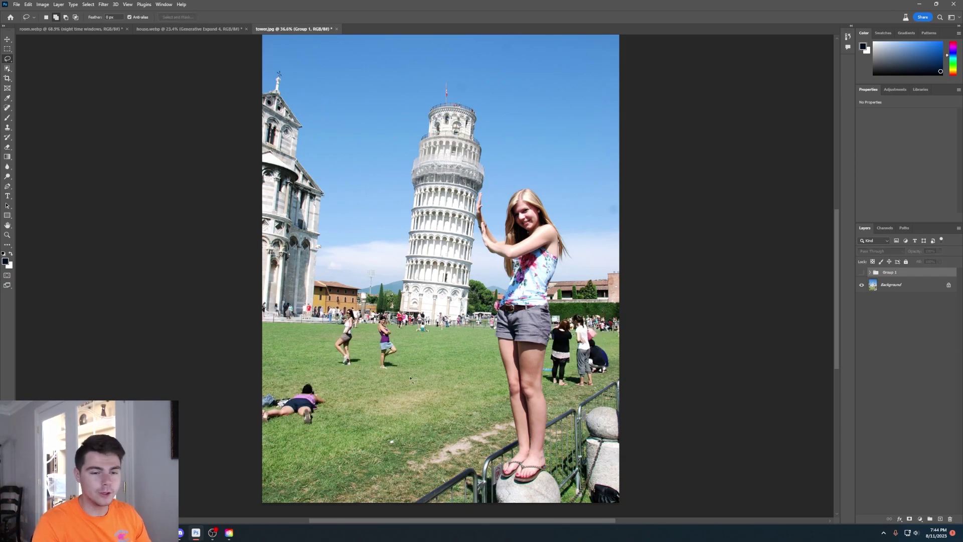
{"action": "left_click", "coordinate": [862, 272]}
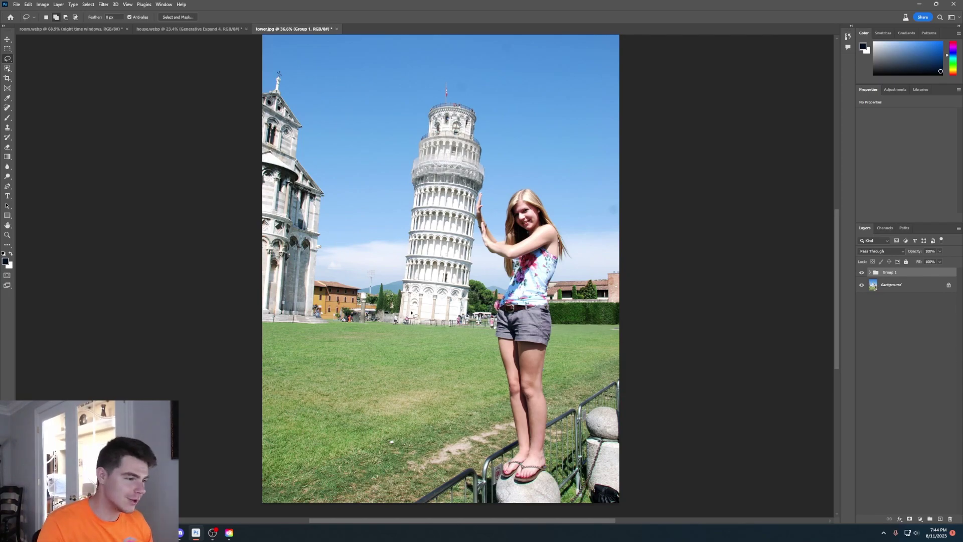
{"action": "scroll", "coordinate": [449, 270], "scroll_direction": "up", "scroll_amount": 2}
{"action": "scroll", "coordinate": [455, 271], "scroll_direction": "down", "scroll_amount": 2}
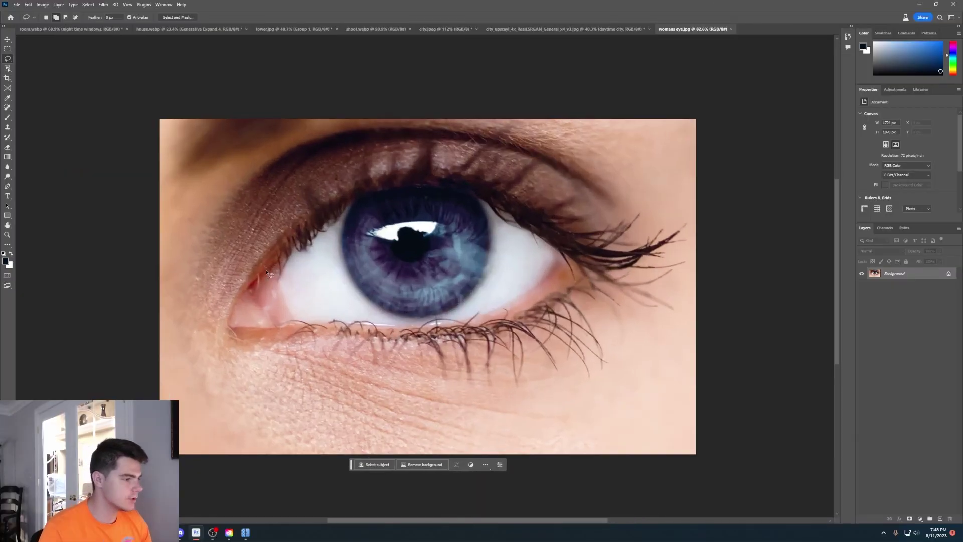
{"action": "scroll", "coordinate": [267, 273], "scroll_direction": "down", "scroll_amount": 2}
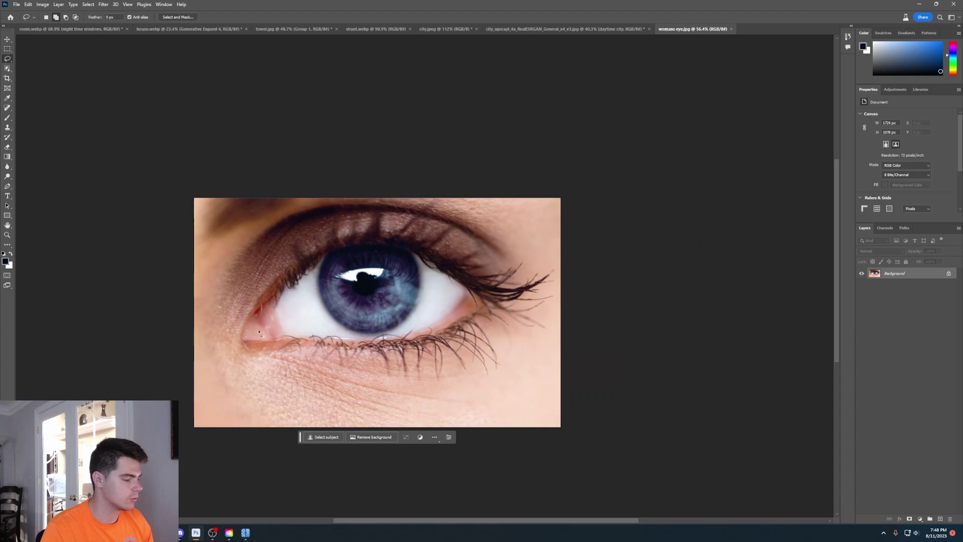
Extend the womans eye.jpg canvas leftward and downward by Generative Expand with the prompt "womans face" and choose the second variation.
{"action": "left_click_drag", "start_coordinate": [369, 522], "coordinate": [324, 520]}
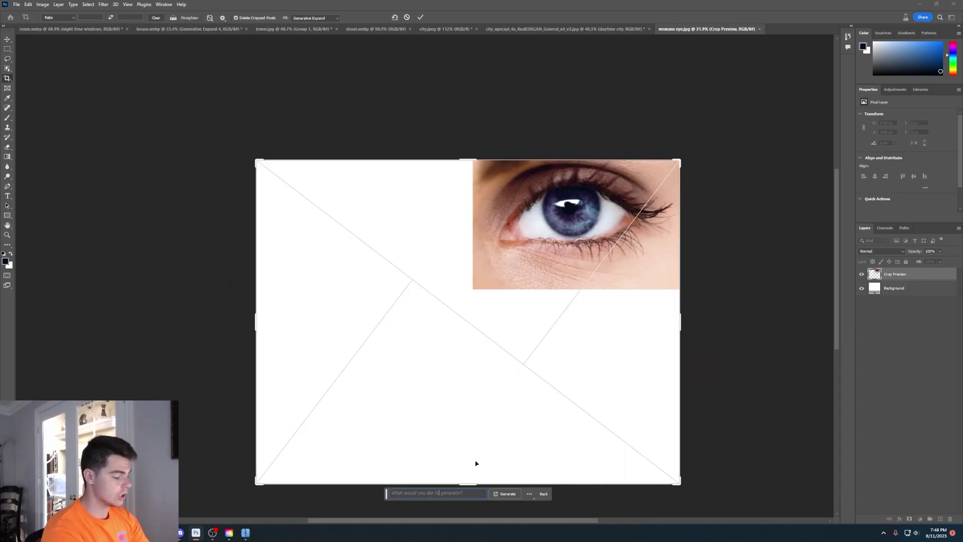
{"action": "type", "text": "womans face"}
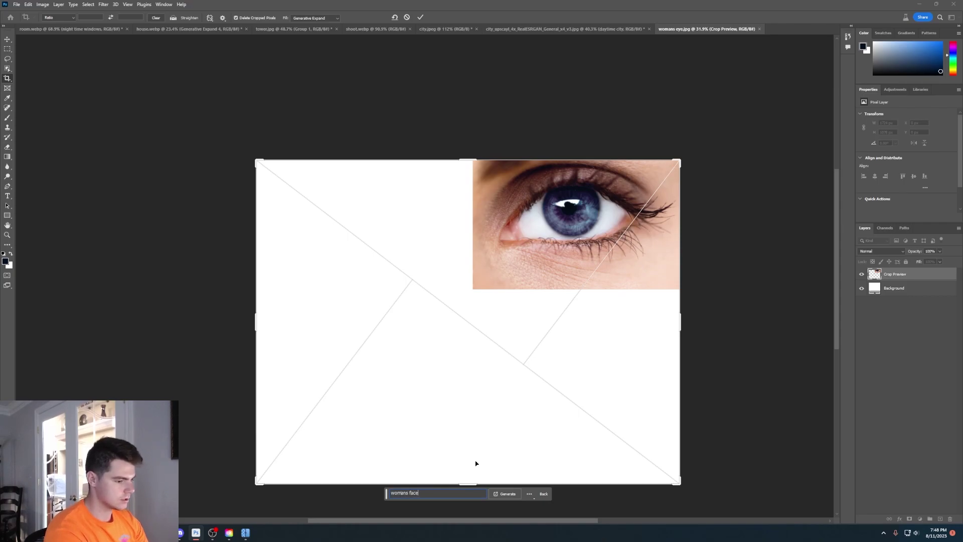
{"action": "key", "text": "Return"}
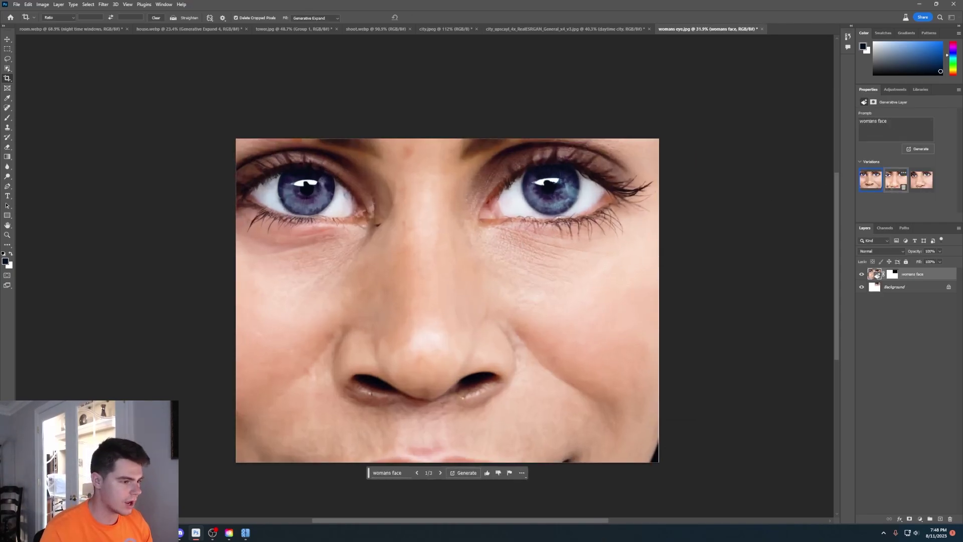
{"action": "left_click", "coordinate": [896, 179]}
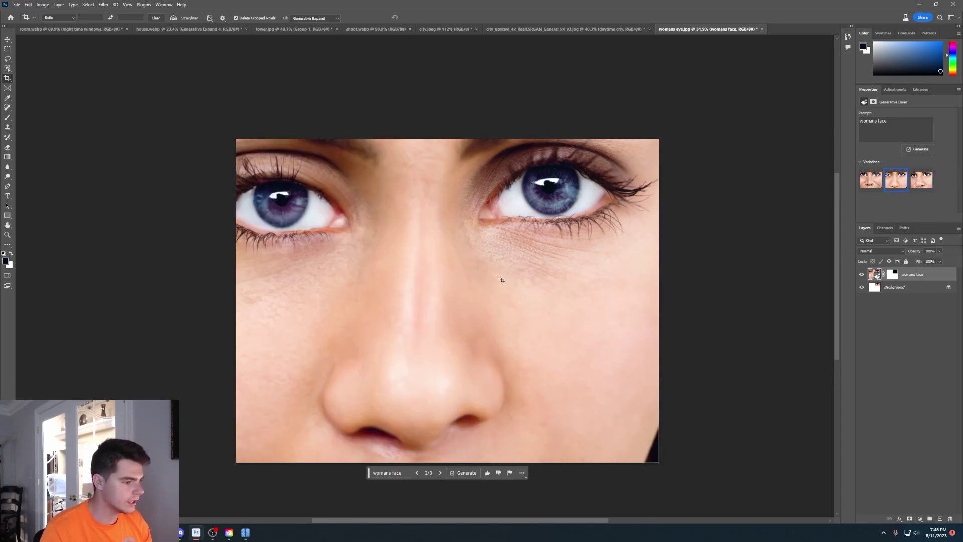
{"action": "scroll", "coordinate": [436, 294], "scroll_direction": "down", "scroll_amount": 1}
{"action": "scroll", "coordinate": [408, 316], "scroll_direction": "up", "scroll_amount": 1}
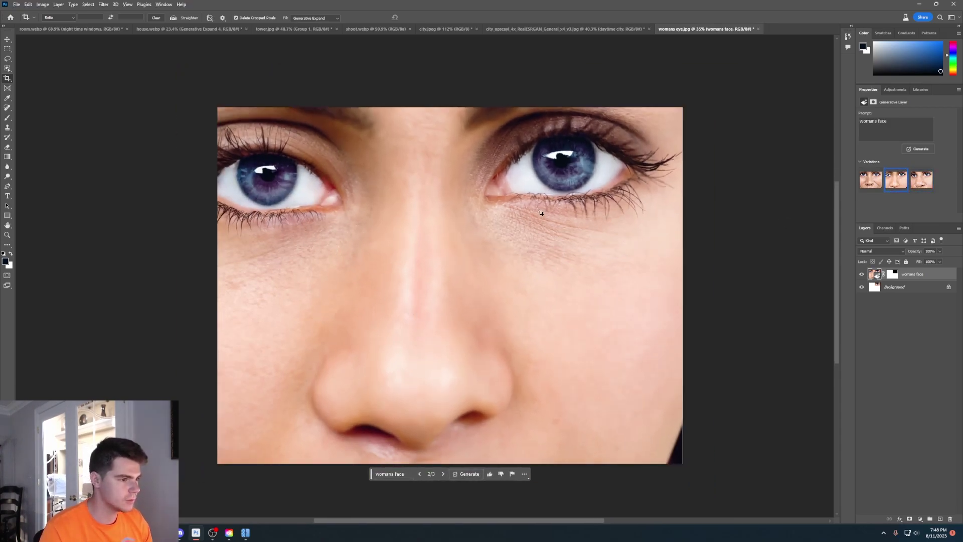
{"action": "scroll", "coordinate": [312, 180], "scroll_direction": "down", "scroll_amount": 2}
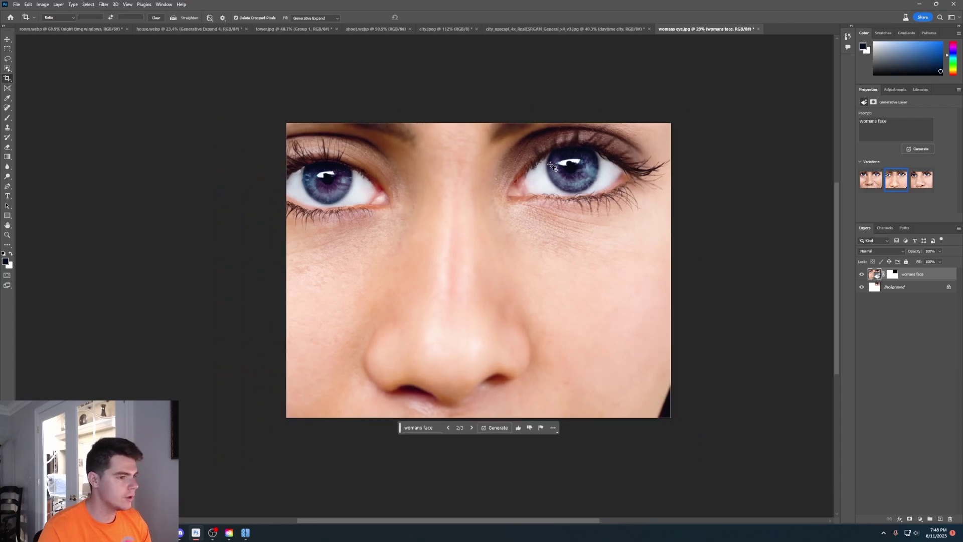
Extend the canvas above and to the left of the face by Generative Expand with an empty prompt.
{"action": "left_click", "coordinate": [427, 401]}
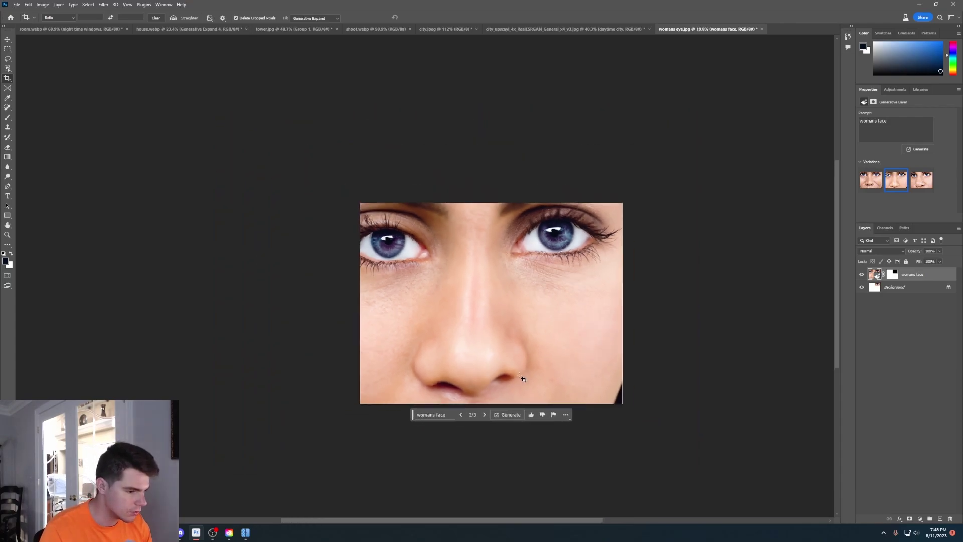
{"action": "left_click_drag", "start_coordinate": [304, 148], "coordinate": [264, 127]}
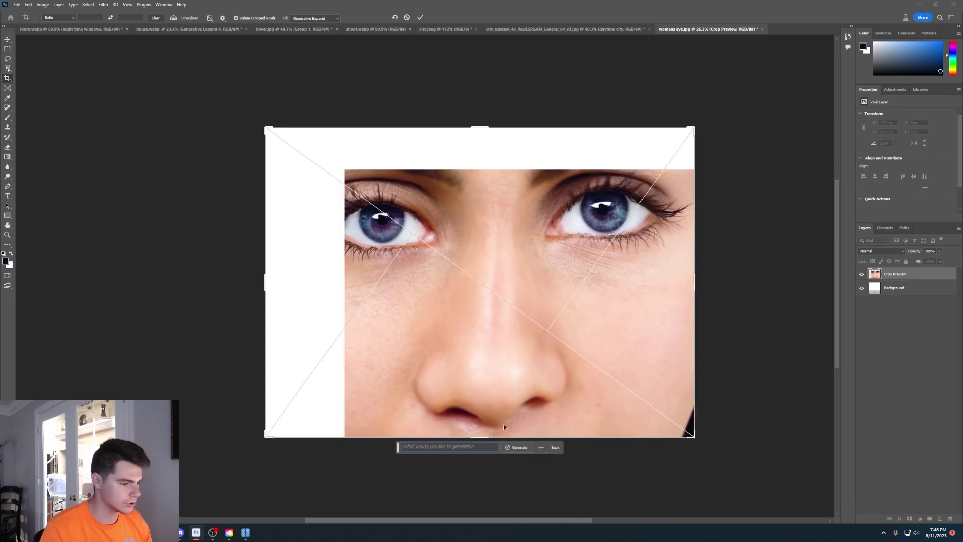
{"action": "left_click", "coordinate": [519, 447]}
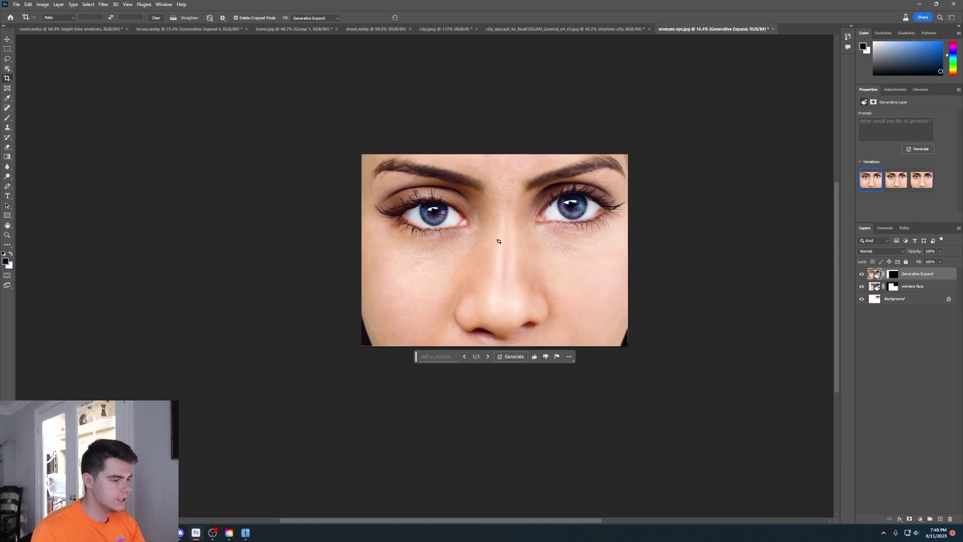
{"action": "scroll", "coordinate": [499, 242], "scroll_direction": "up", "scroll_amount": 2}
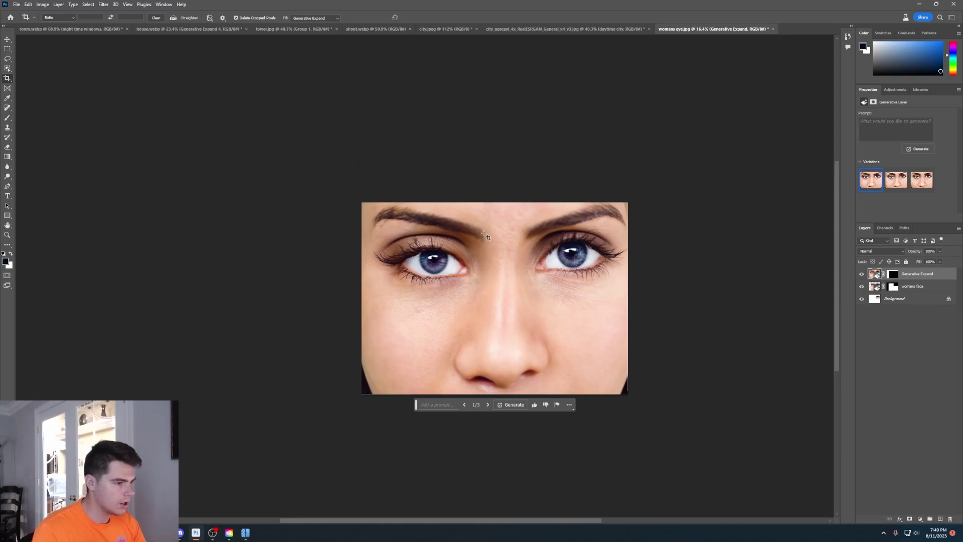
Extend the canvas beyond the forehead and left cheek by Generative Expand with the prompt "brown hair" and choose the second variation.
{"action": "left_click", "coordinate": [447, 209]}
{"action": "left_click_drag", "start_coordinate": [362, 202], "coordinate": [339, 166]}
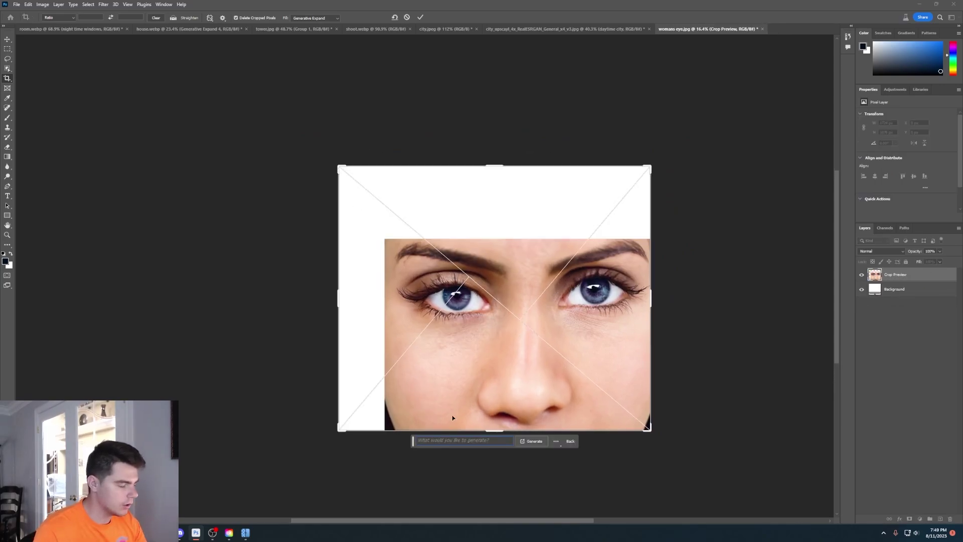
{"action": "type", "text": "brown hair"}
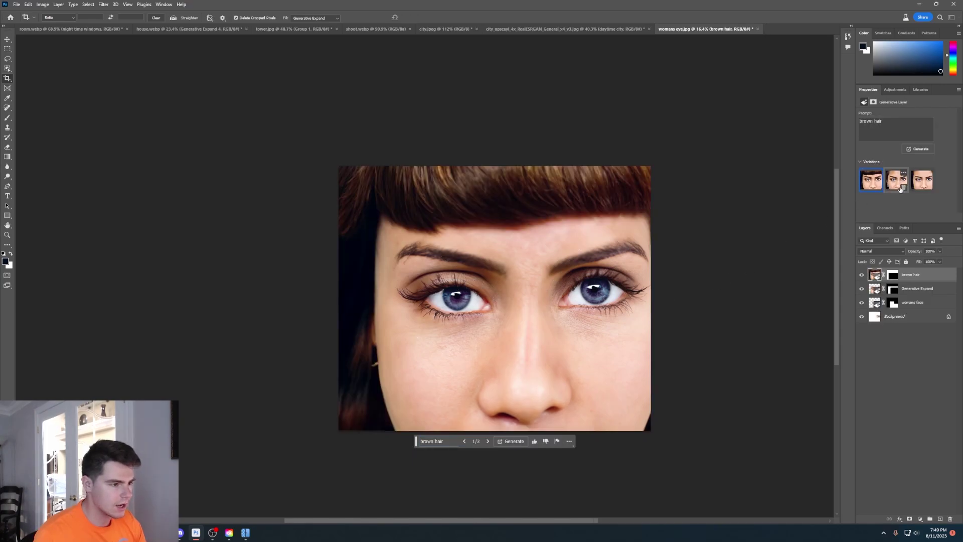
{"action": "left_click", "coordinate": [900, 188]}
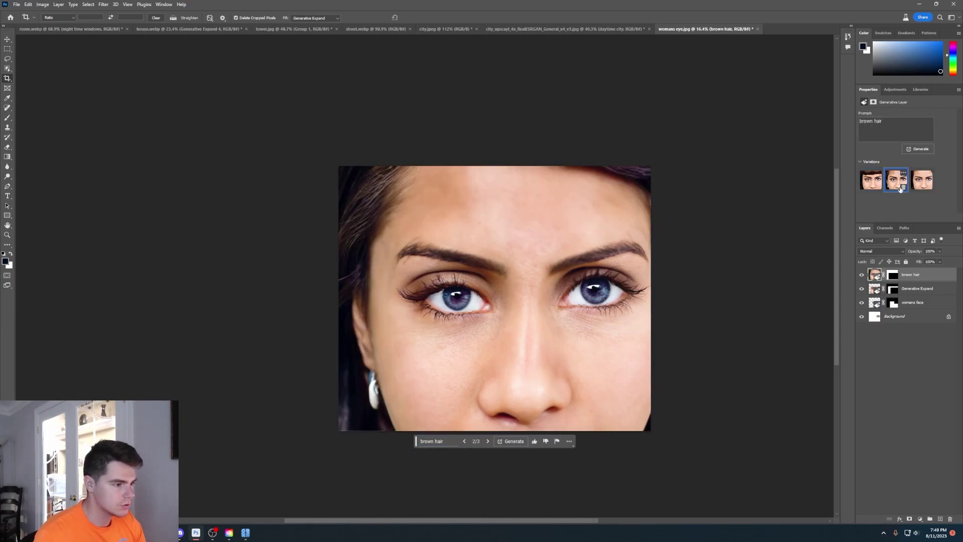
Examine the generated hair, forehead, ear and earring for how well they blend with the face.
{"action": "scroll", "coordinate": [452, 336], "scroll_direction": "down", "scroll_amount": 1}
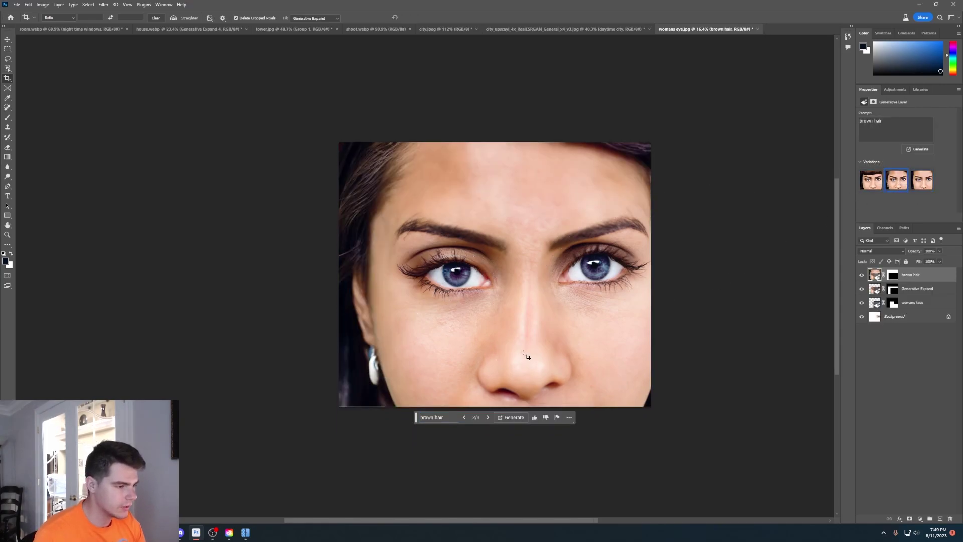
{"action": "scroll", "coordinate": [528, 351], "scroll_direction": "up", "scroll_amount": 3}
{"action": "scroll", "coordinate": [491, 262], "scroll_direction": "up", "scroll_amount": 2}
{"action": "scroll", "coordinate": [451, 301], "scroll_direction": "down", "scroll_amount": 3}
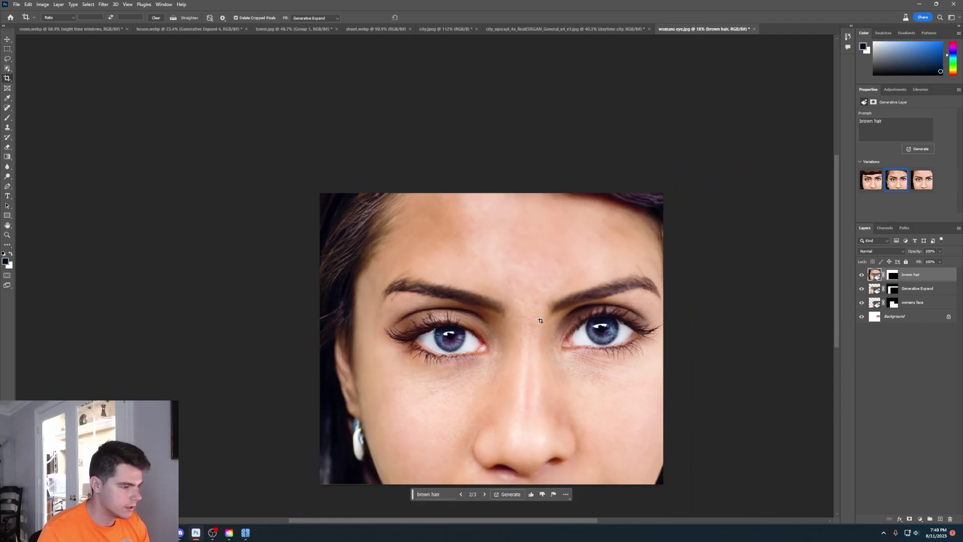
{"action": "scroll", "coordinate": [351, 361], "scroll_direction": "up", "scroll_amount": 2}
{"action": "scroll", "coordinate": [351, 351], "scroll_direction": "down", "scroll_amount": 2}
{"action": "scroll", "coordinate": [331, 324], "scroll_direction": "up", "scroll_amount": 2}
{"action": "scroll", "coordinate": [355, 314], "scroll_direction": "down", "scroll_amount": 2}
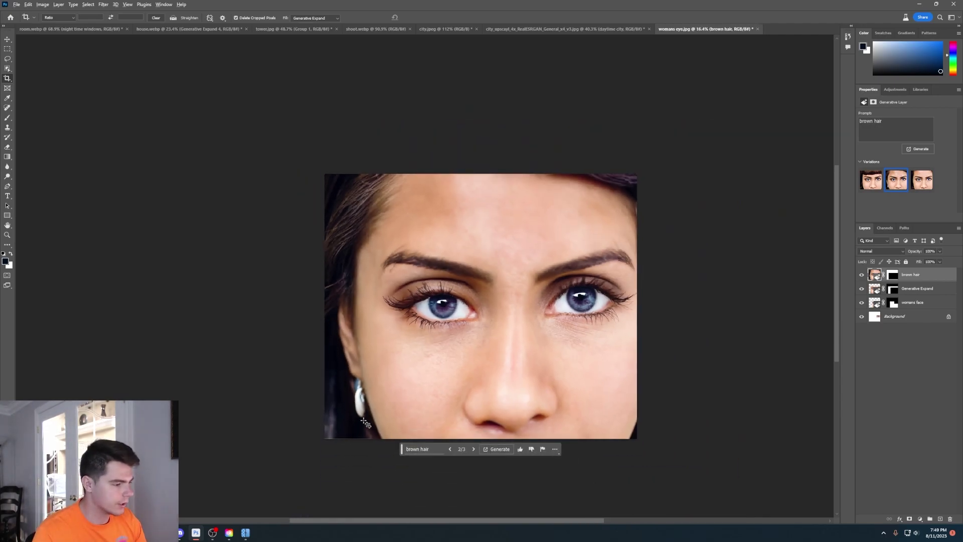
Extend the canvas above and to the right of the face by Generative Expand with an empty prompt and inspect the result.
{"action": "scroll", "coordinate": [364, 346], "scroll_direction": "up", "scroll_amount": 2}
{"action": "scroll", "coordinate": [370, 357], "scroll_direction": "down", "scroll_amount": 3}
{"action": "scroll", "coordinate": [370, 357], "scroll_direction": "up", "scroll_amount": 4}
{"action": "left_click_drag", "start_coordinate": [466, 257], "coordinate": [467, 234]}
{"action": "left_click_drag", "start_coordinate": [611, 381], "coordinate": [674, 370]}
{"action": "left_click", "coordinate": [506, 509]}
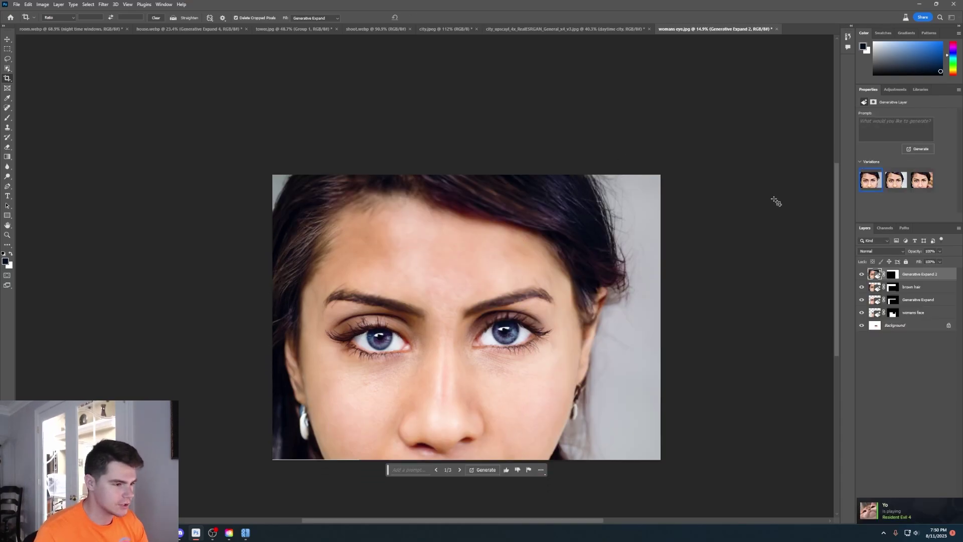
{"action": "scroll", "coordinate": [456, 314], "scroll_direction": "down", "scroll_amount": 4}
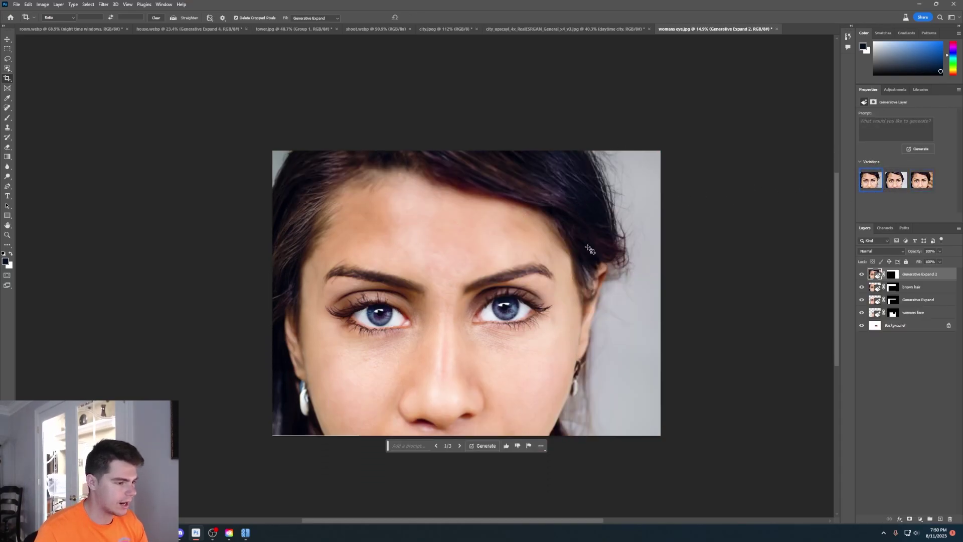
{"action": "scroll", "coordinate": [625, 277], "scroll_direction": "down", "scroll_amount": 1}
{"action": "scroll", "coordinate": [629, 280], "scroll_direction": "down", "scroll_amount": 1}
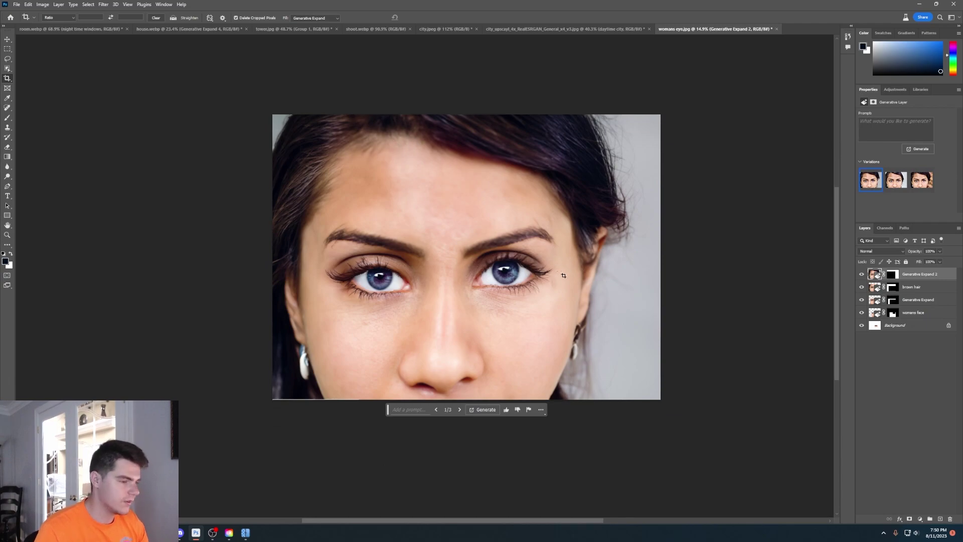
{"action": "scroll", "coordinate": [557, 284], "scroll_direction": "down", "scroll_amount": 1}
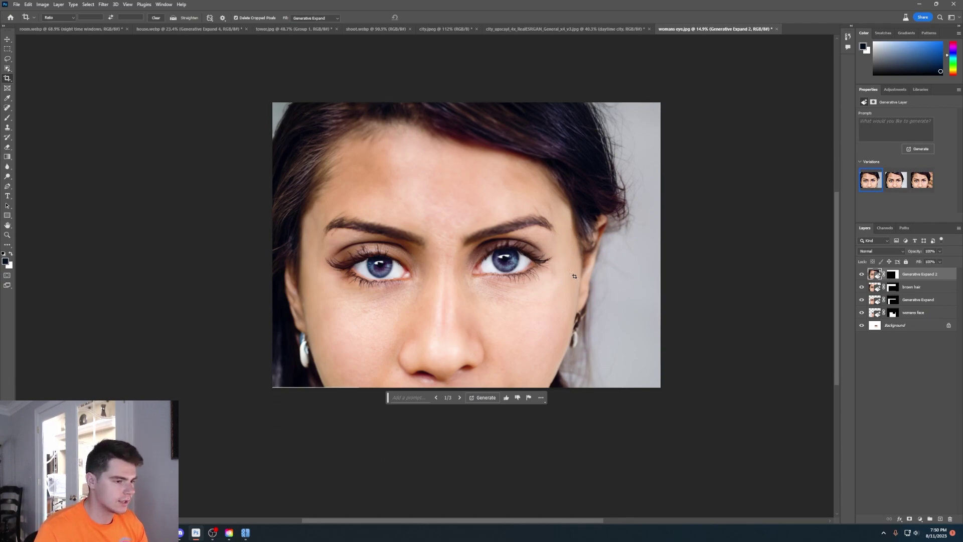
Extend the canvas above and to the left of the hair by Generative Expand with an empty prompt and choose the third variation.
{"action": "scroll", "coordinate": [573, 276], "scroll_direction": "up", "scroll_amount": 4}
{"action": "scroll", "coordinate": [549, 289], "scroll_direction": "down", "scroll_amount": 4}
{"action": "scroll", "coordinate": [467, 275], "scroll_direction": "up", "scroll_amount": 3}
{"action": "left_click_drag", "start_coordinate": [359, 181], "coordinate": [323, 146]}
{"action": "key", "text": "Return"}
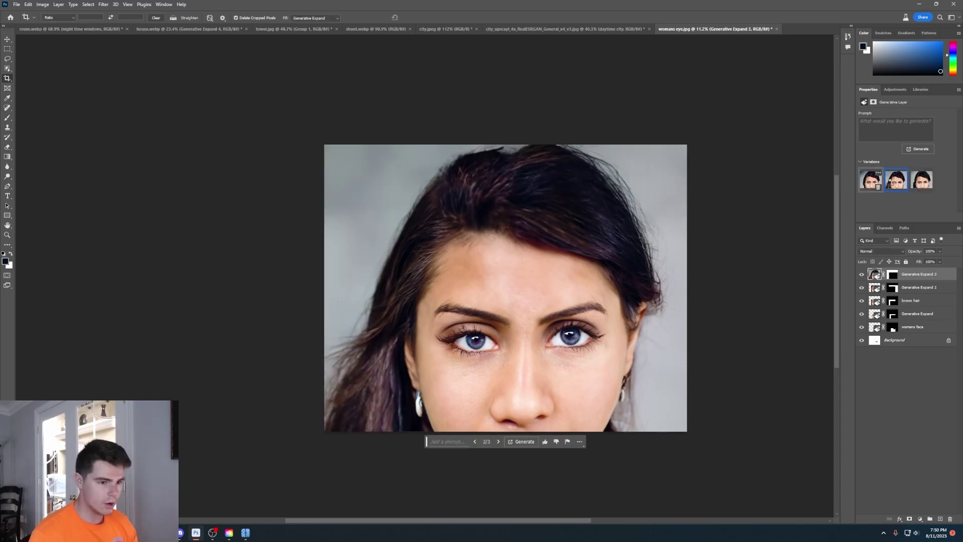
{"action": "left_click", "coordinate": [870, 180]}
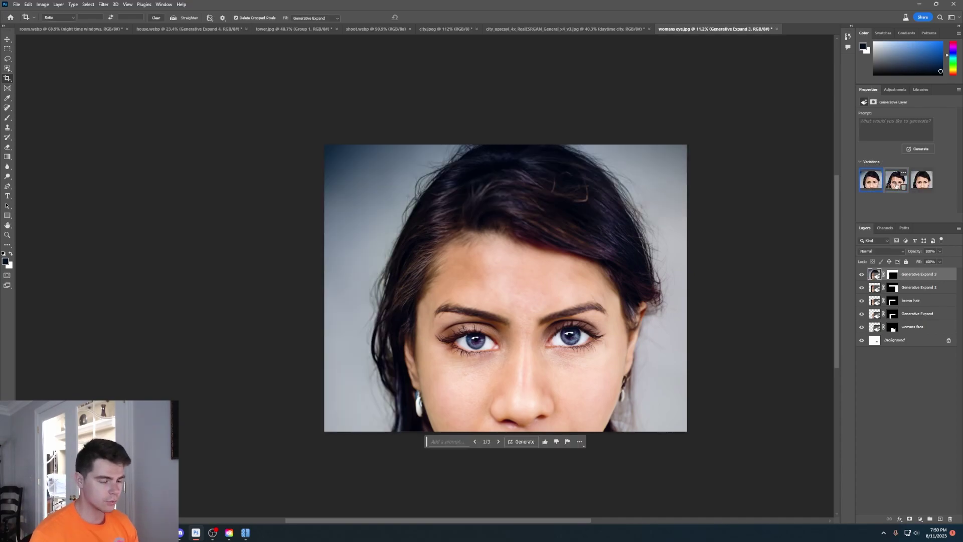
{"action": "left_click", "coordinate": [920, 187]}
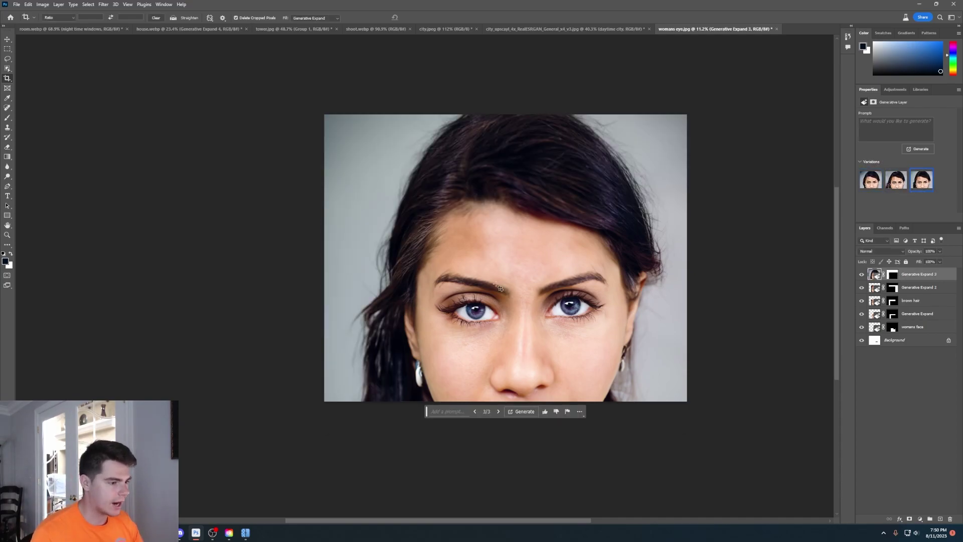
Try a large extension of the canvas below the nose by Generative Expand with an empty prompt, compare the three variations and undo it.
{"action": "mouse_move", "coordinate": [506, 401]}
{"action": "left_mouse_down"}
{"action": "mouse_move", "coordinate": [507, 414]}
{"action": "mouse_move", "coordinate": [510, 379]}
{"action": "mouse_move", "coordinate": [507, 416]}
{"action": "left_mouse_up"}
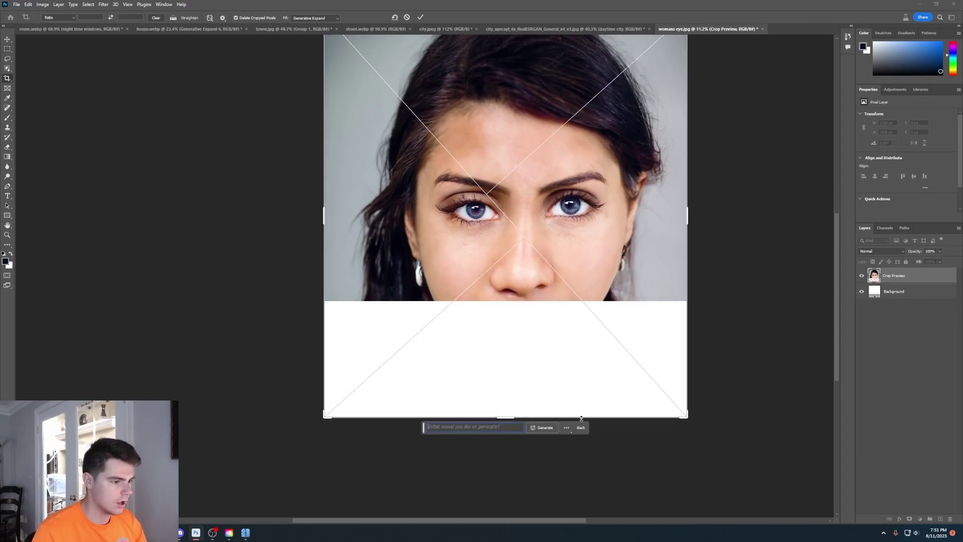
{"action": "left_click", "coordinate": [543, 429]}
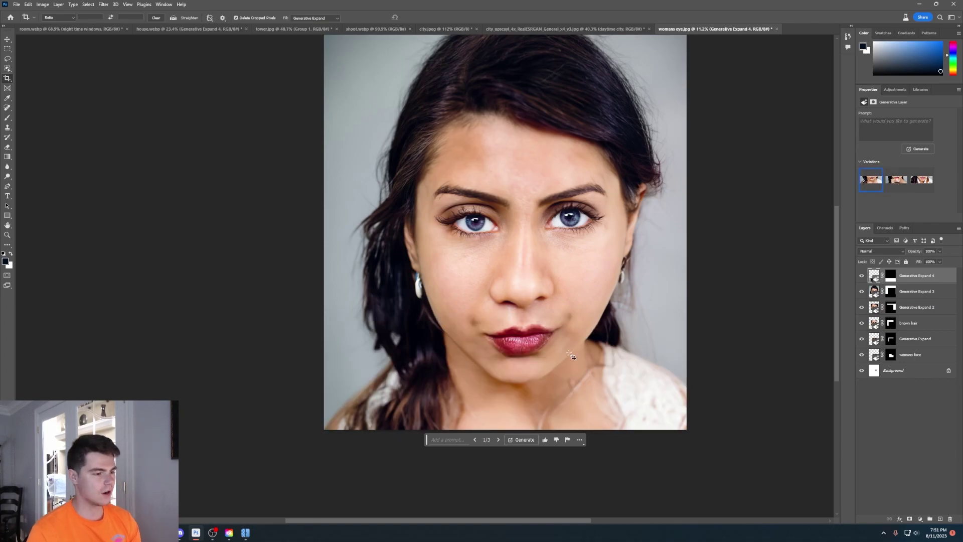
{"action": "scroll", "coordinate": [569, 353], "scroll_direction": "up", "scroll_amount": 1}
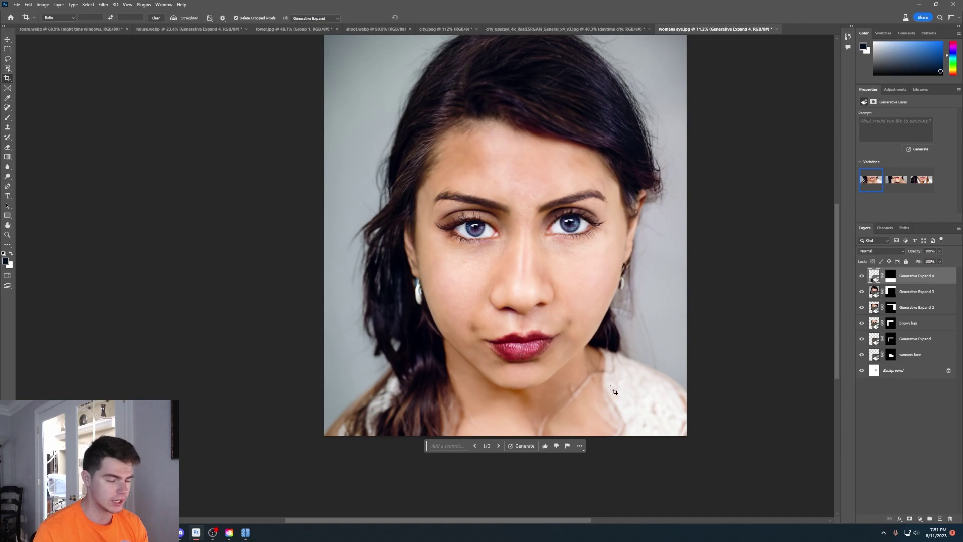
{"action": "left_click", "coordinate": [498, 446]}
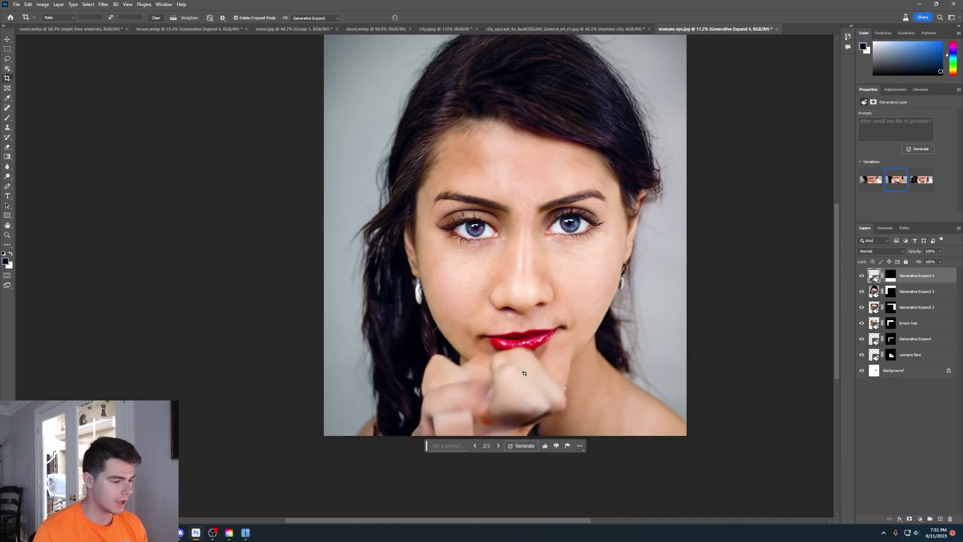
{"action": "scroll", "coordinate": [491, 381], "scroll_direction": "down", "scroll_amount": 3}
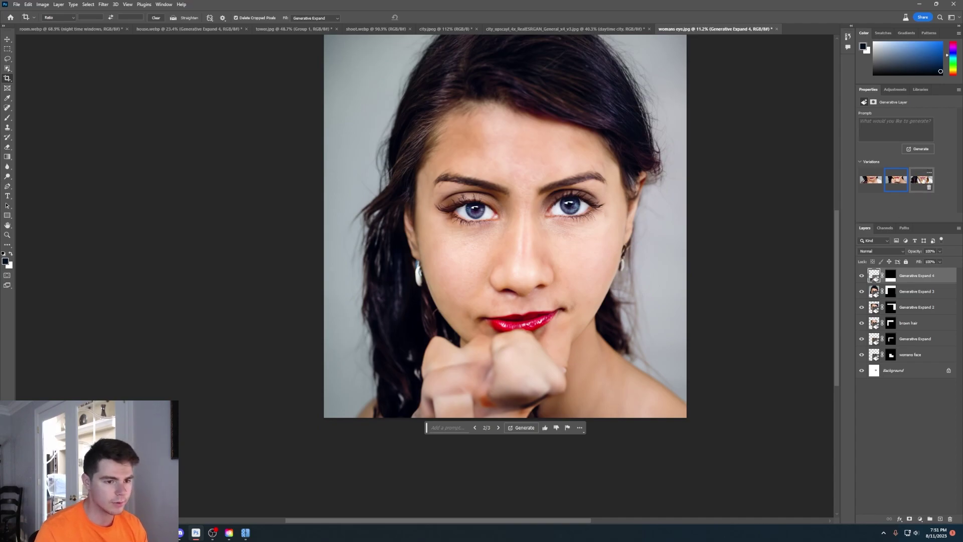
{"action": "left_click", "coordinate": [922, 179]}
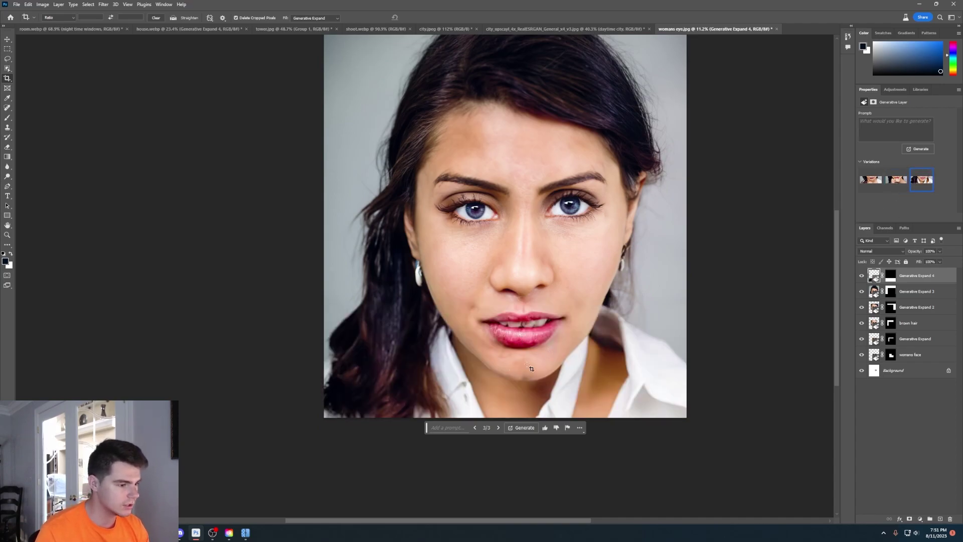
{"action": "scroll", "coordinate": [512, 360], "scroll_direction": "up", "scroll_amount": 3}
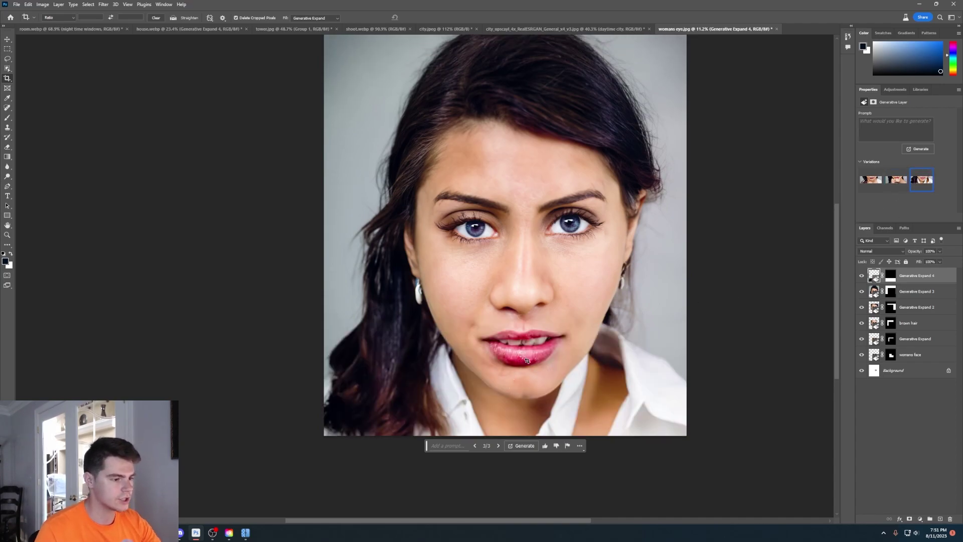
{"action": "key", "text": "ctrl+z"}
{"action": "key", "text": "ctrl+z"}
Extend the canvas a shorter distance below the nose by Generative Expand with an empty prompt and choose the first variation.
{"action": "left_click", "coordinate": [501, 355]}
{"action": "left_click_drag", "start_coordinate": [501, 355], "coordinate": [509, 378]}
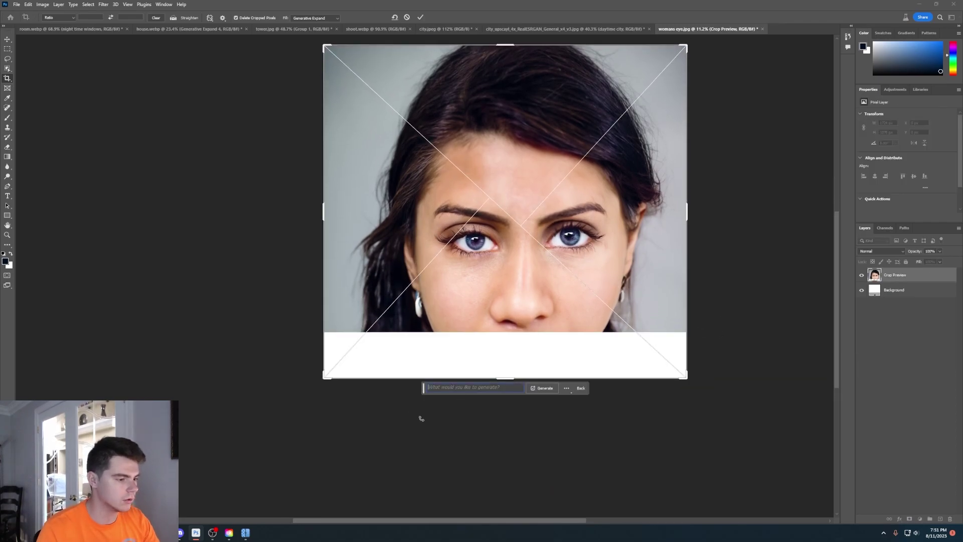
{"action": "left_click", "coordinate": [539, 392]}
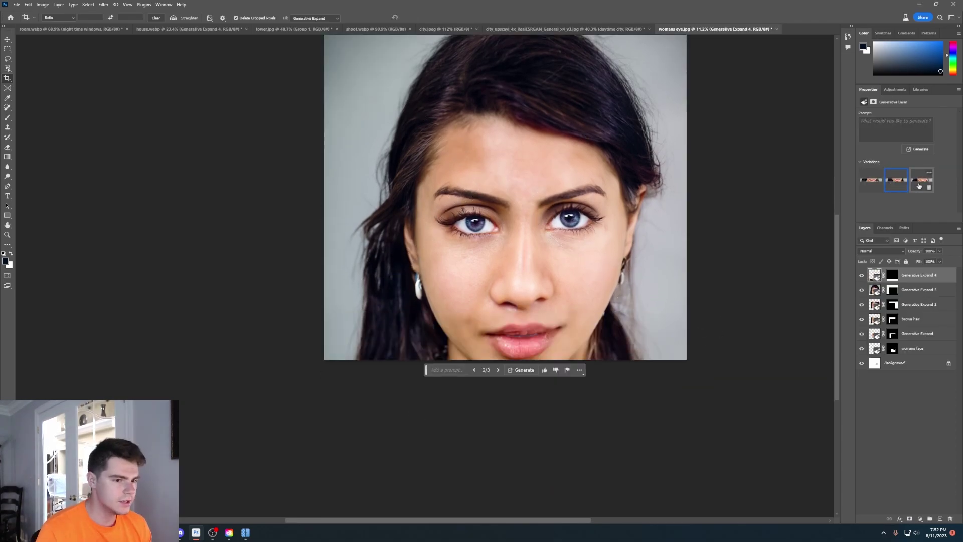
{"action": "left_click", "coordinate": [918, 185]}
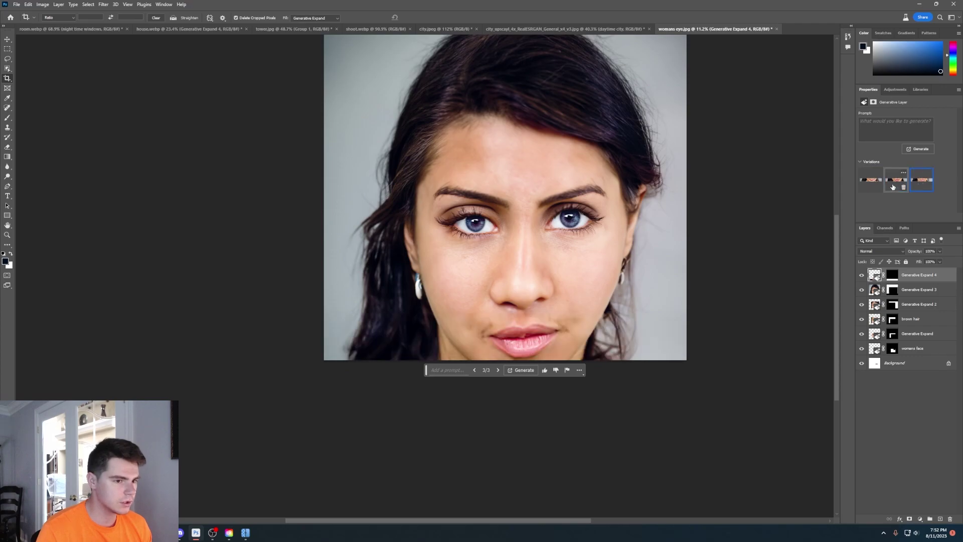
{"action": "left_click", "coordinate": [895, 181]}
{"action": "left_click", "coordinate": [871, 181]}
Examine the generated lips and chin up close in each of the three variations and return to the first.
{"action": "scroll", "coordinate": [539, 332], "scroll_direction": "up", "scroll_amount": 2}
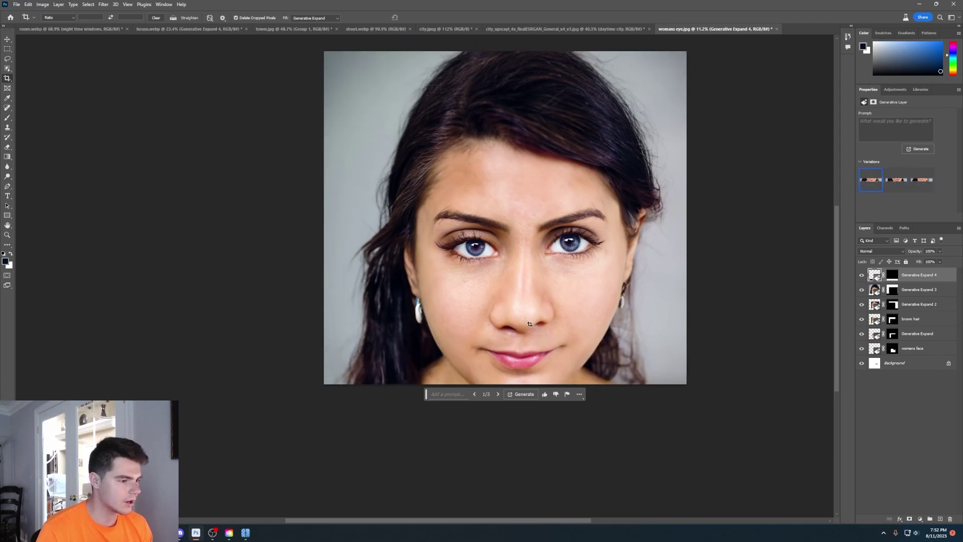
{"action": "scroll", "coordinate": [461, 327], "scroll_direction": "down", "scroll_amount": 1}
{"action": "scroll", "coordinate": [501, 341], "scroll_direction": "up", "scroll_amount": 1}
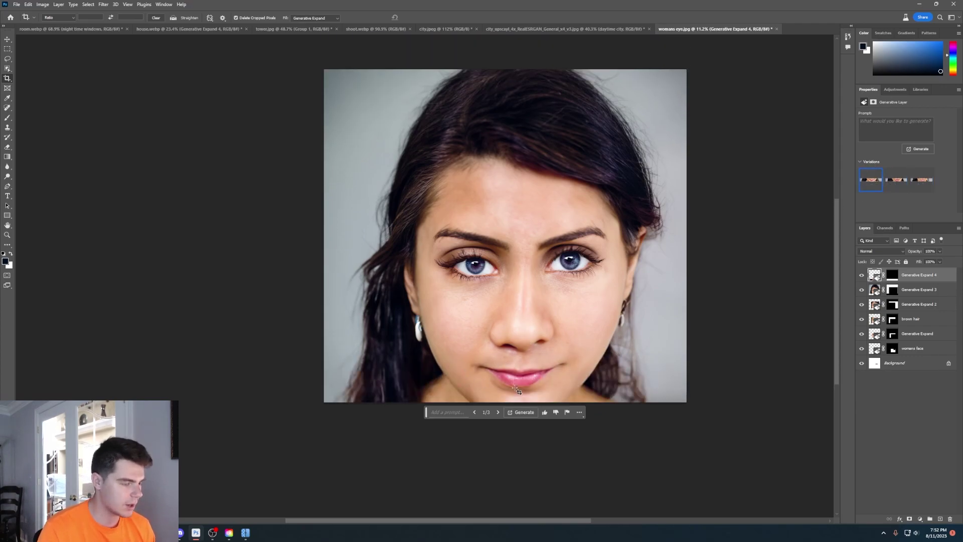
{"action": "scroll", "coordinate": [582, 359], "scroll_direction": "down", "scroll_amount": 1}
{"action": "scroll", "coordinate": [562, 355], "scroll_direction": "up", "scroll_amount": 3}
{"action": "scroll", "coordinate": [534, 366], "scroll_direction": "down", "scroll_amount": 1}
{"action": "scroll", "coordinate": [507, 366], "scroll_direction": "up", "scroll_amount": 2}
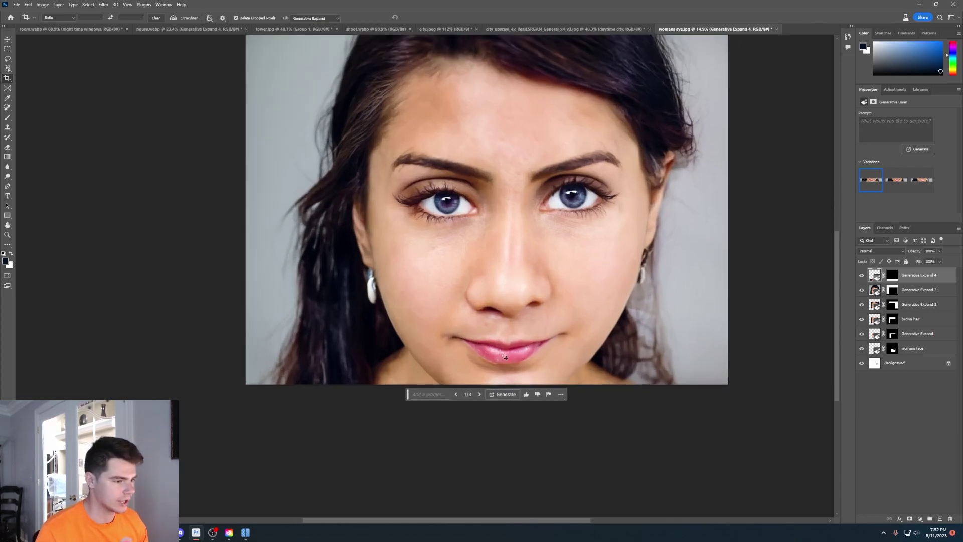
{"action": "left_click", "coordinate": [897, 183]}
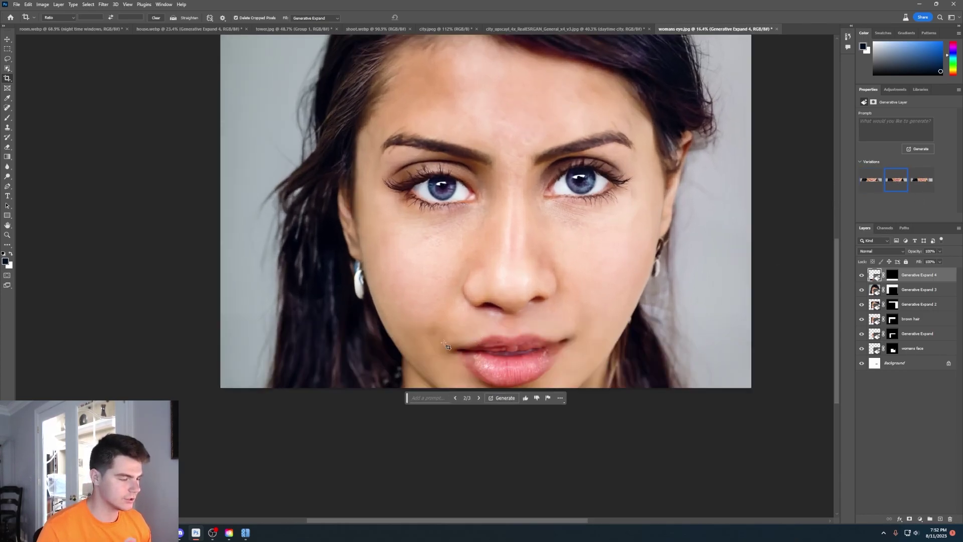
{"action": "scroll", "coordinate": [466, 341], "scroll_direction": "down", "scroll_amount": 1}
{"action": "scroll", "coordinate": [443, 340], "scroll_direction": "up", "scroll_amount": 1}
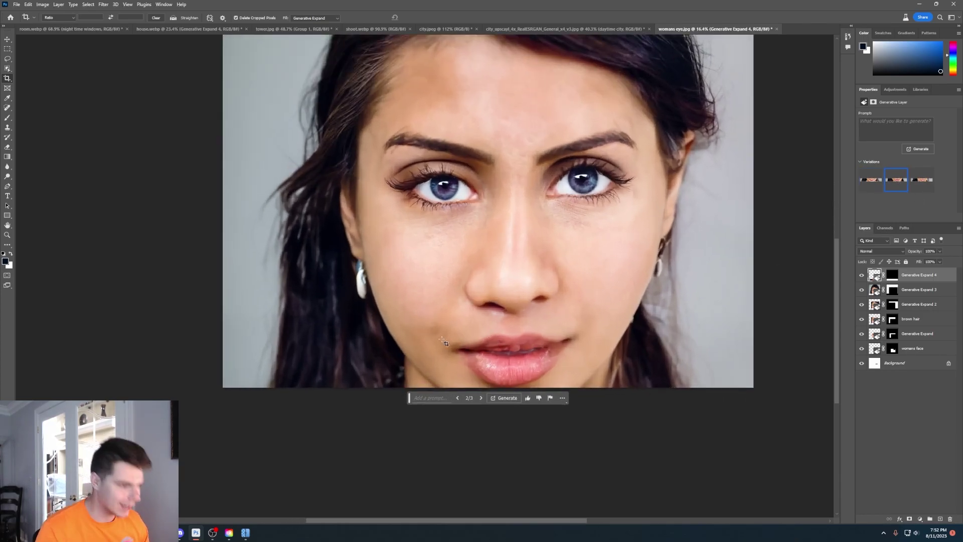
{"action": "left_click", "coordinate": [917, 186]}
{"action": "scroll", "coordinate": [559, 361], "scroll_direction": "down", "scroll_amount": 1}
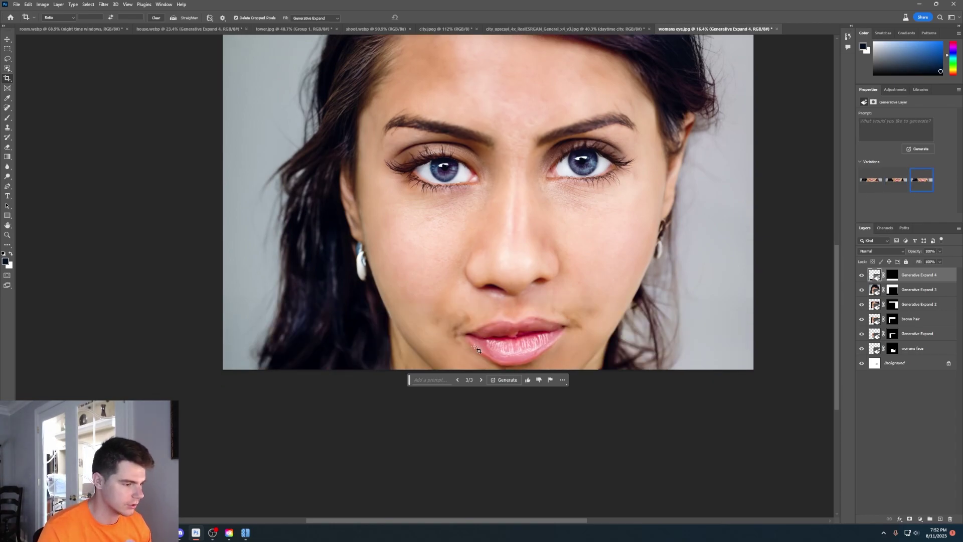
{"action": "scroll", "coordinate": [539, 356], "scroll_direction": "up", "scroll_amount": 1}
{"action": "scroll", "coordinate": [539, 356], "scroll_direction": "down", "scroll_amount": 4}
{"action": "scroll", "coordinate": [540, 356], "scroll_direction": "up", "scroll_amount": 2}
{"action": "left_click", "coordinate": [871, 190]}
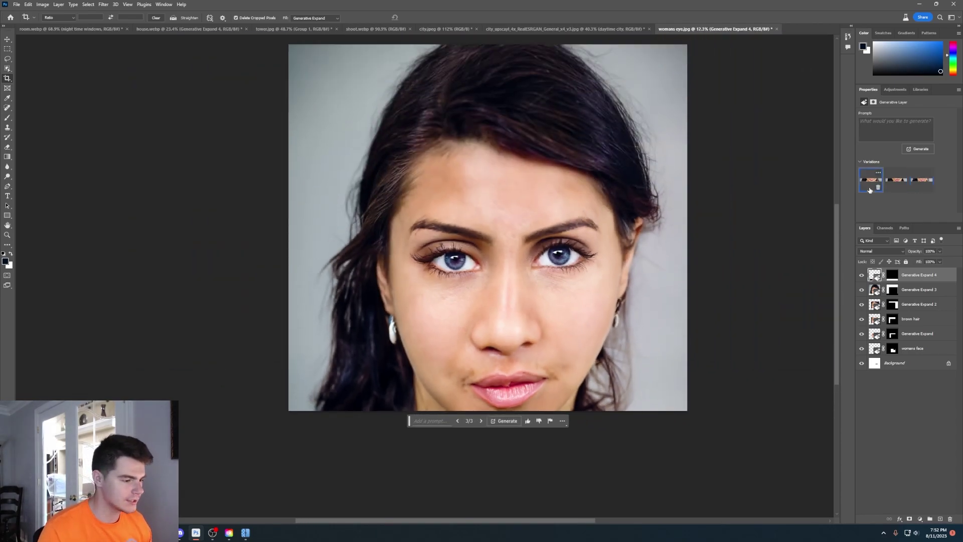
Extend the canvas below the mouth by Generative Expand with the prompt "white dress", compare variations and keep the first one.
{"action": "mouse_move", "coordinate": [493, 409]}
{"action": "left_mouse_down"}
{"action": "mouse_move", "coordinate": [493, 391]}
{"action": "mouse_move", "coordinate": [493, 428]}
{"action": "left_mouse_up"}
{"action": "type", "text": "whit"}
{"action": "key", "text": "Return"}
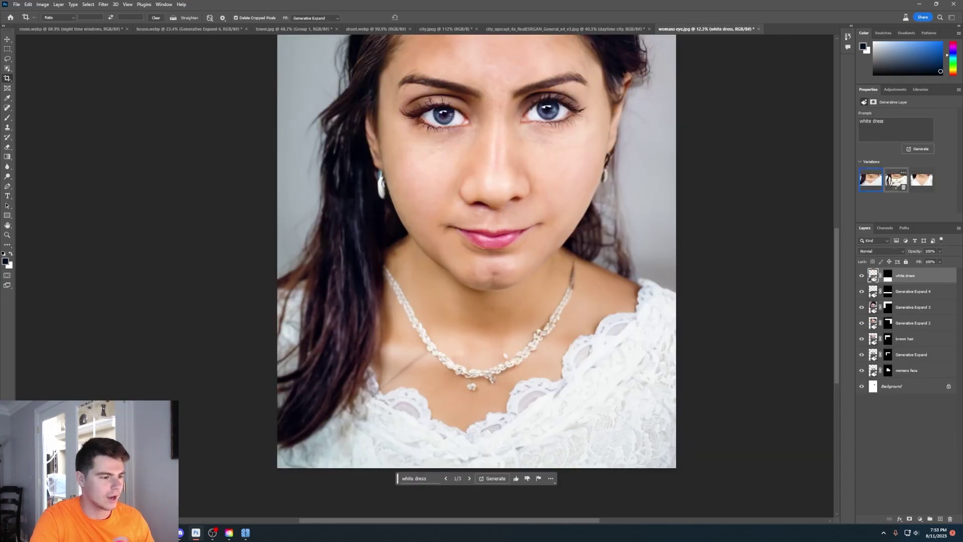
{"action": "left_click", "coordinate": [902, 185]}
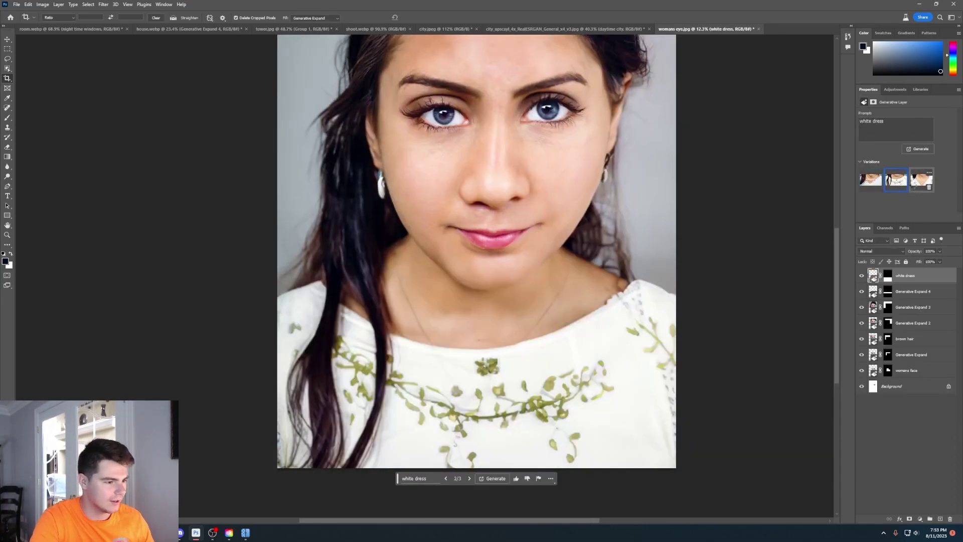
{"action": "scroll", "coordinate": [577, 304], "scroll_direction": "up", "scroll_amount": 4}
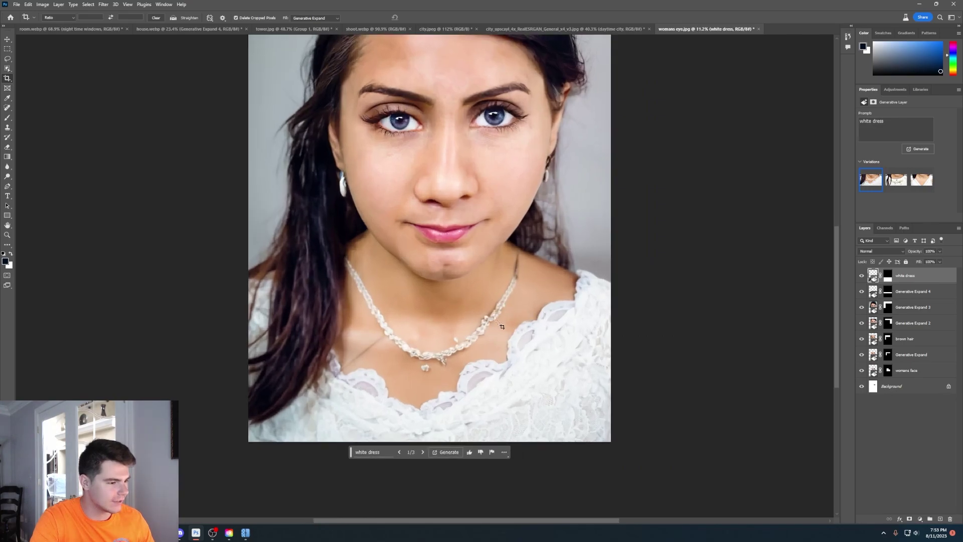
{"action": "scroll", "coordinate": [489, 304], "scroll_direction": "down", "scroll_amount": 5}
{"action": "scroll", "coordinate": [474, 301], "scroll_direction": "up", "scroll_amount": 4}
{"action": "scroll", "coordinate": [472, 300], "scroll_direction": "up", "scroll_amount": 4}
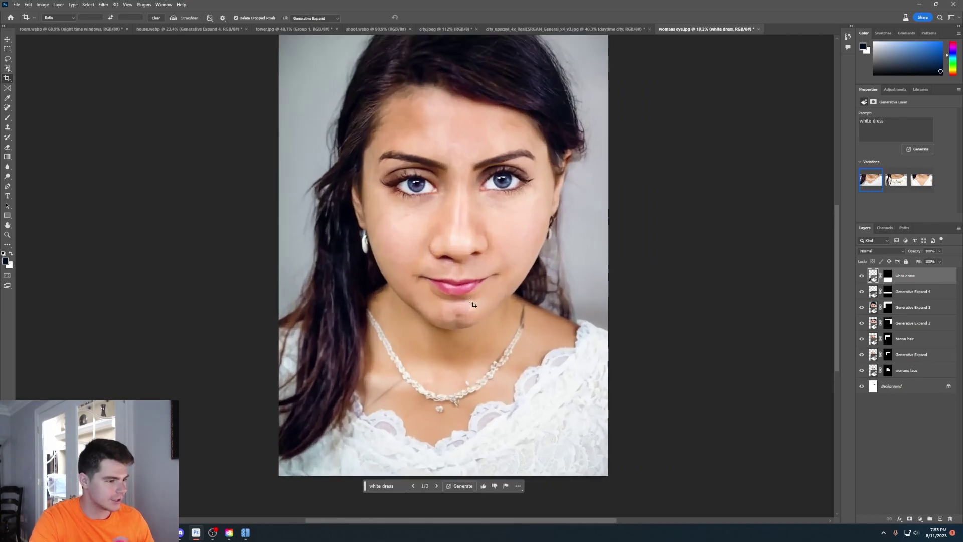
{"action": "scroll", "coordinate": [474, 304], "scroll_direction": "up", "scroll_amount": 2}
{"action": "scroll", "coordinate": [518, 305], "scroll_direction": "down", "scroll_amount": 4}
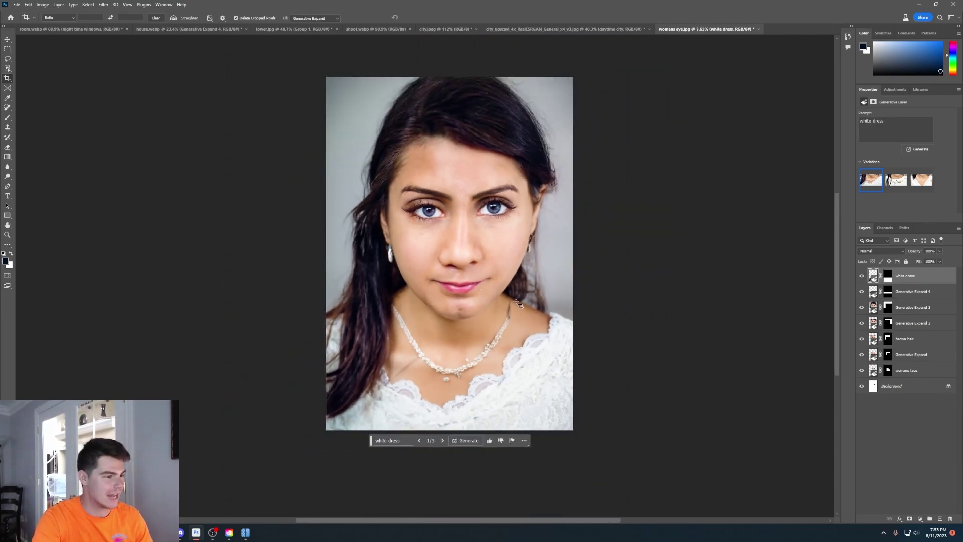
{"action": "scroll", "coordinate": [522, 304], "scroll_direction": "up", "scroll_amount": 1}
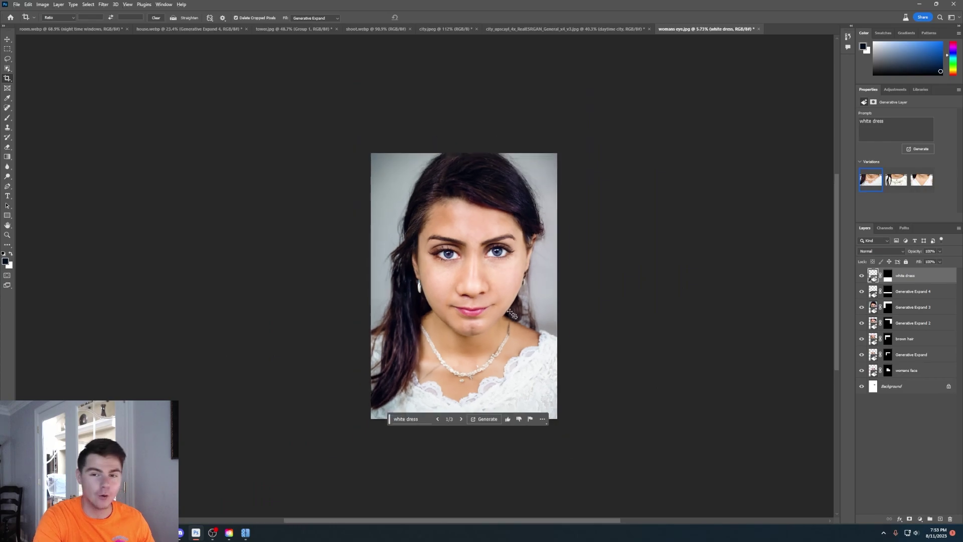
Group all the generated layers and switch the group's visibility off and on to compare the portrait with the original eye.
{"action": "key", "text": "ctrl+g"}
{"action": "left_click", "coordinate": [862, 272]}
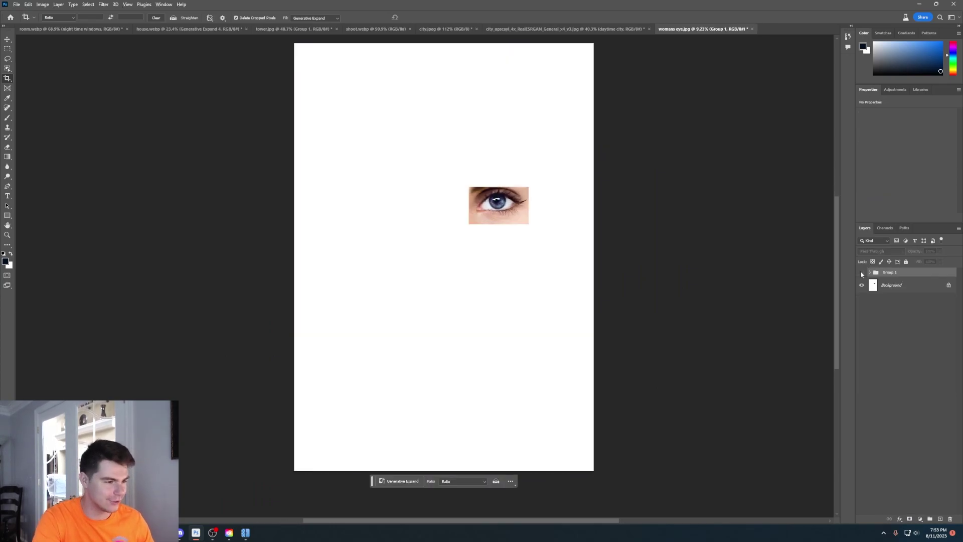
{"action": "left_click", "coordinate": [861, 273]}
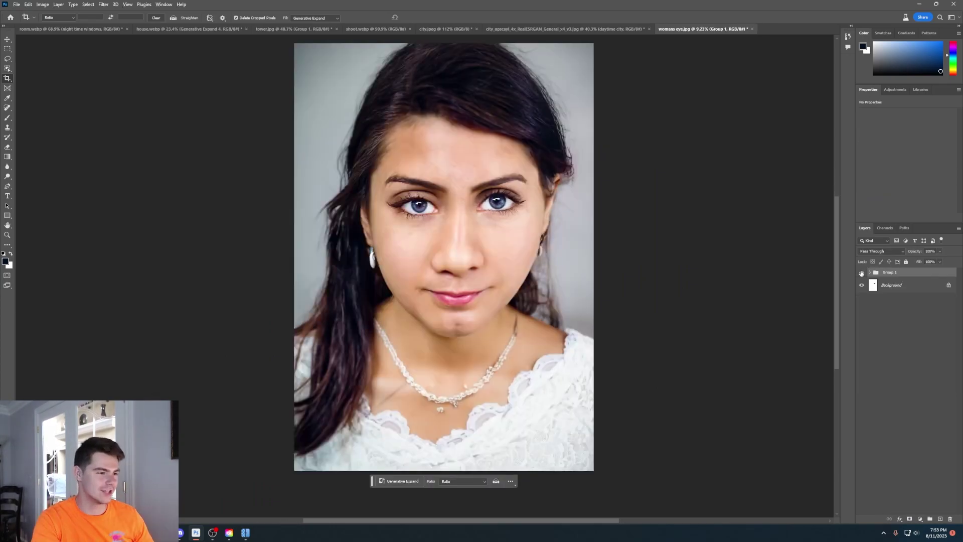